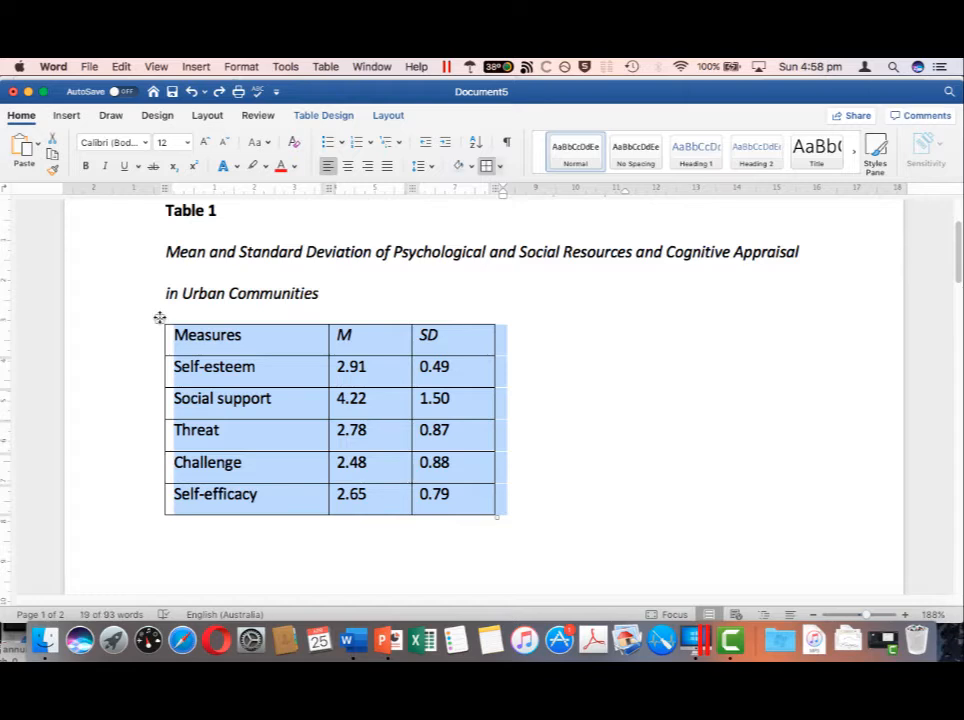
Increase the line spacing of all the text in Table 1 to match the spacing of the title lines.
click(457, 344)
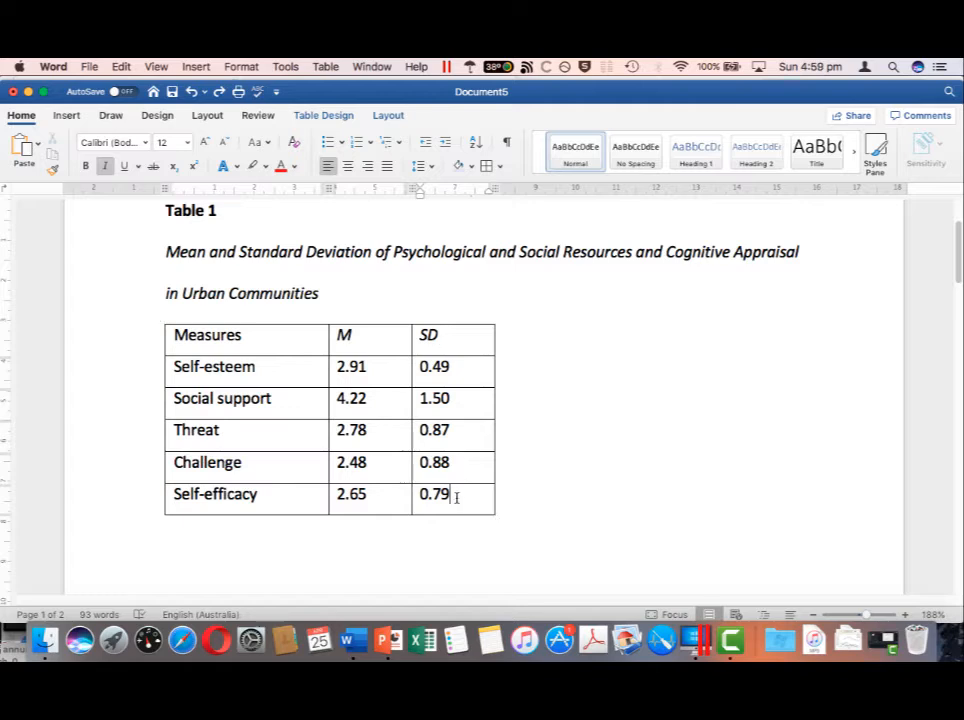
drag(455, 501, 224, 346)
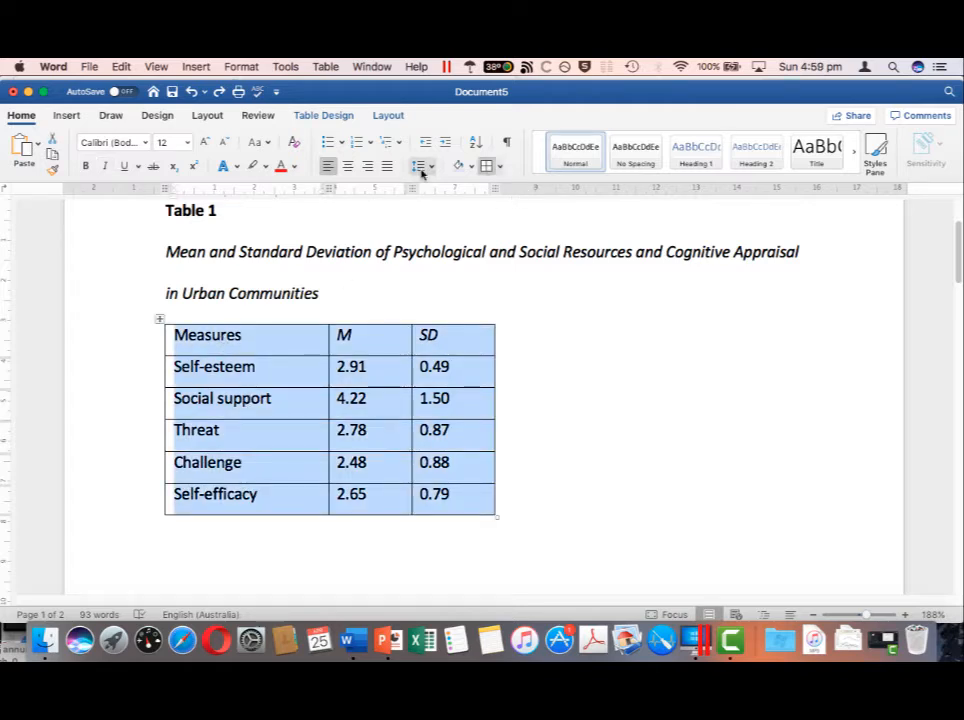
click(422, 166)
click(434, 242)
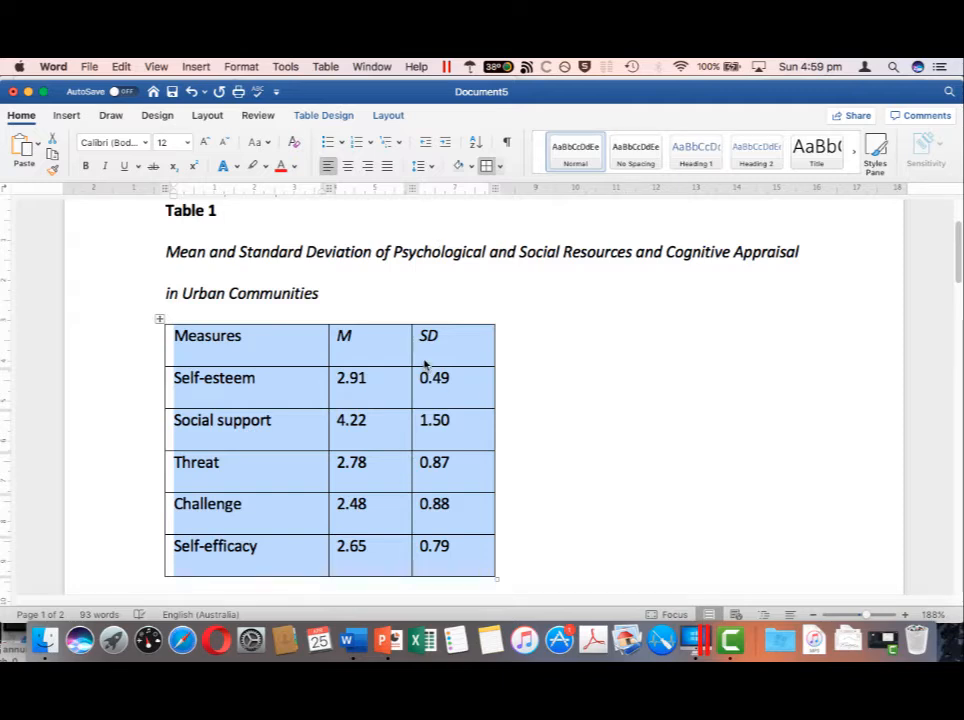
Centre the contents of the M and SD columns and the Measures heading cell.
drag(425, 365, 375, 546)
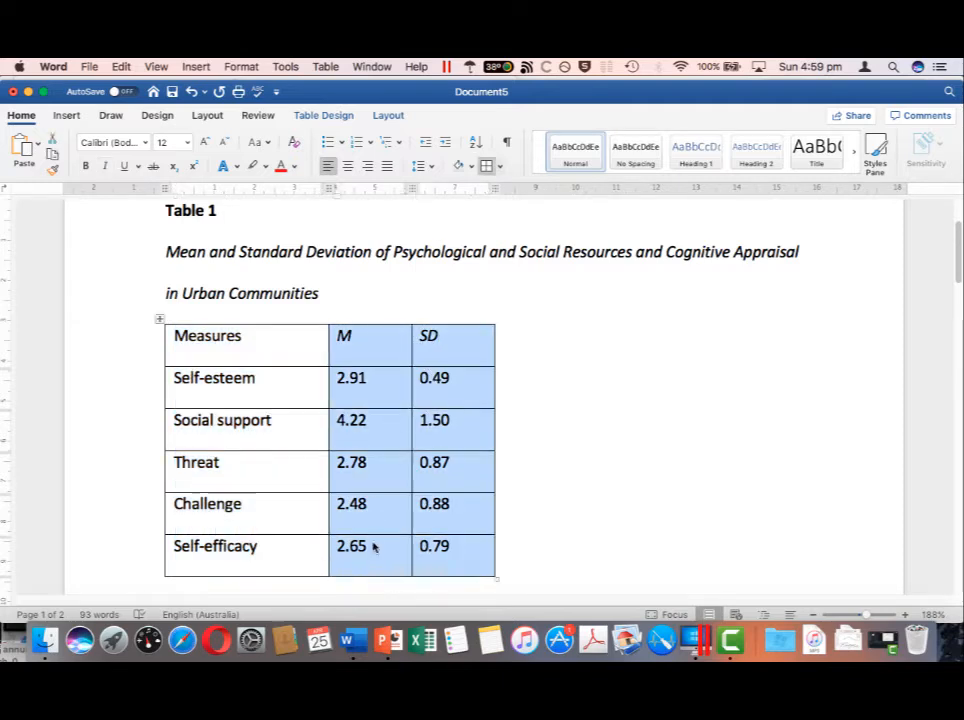
click(348, 165)
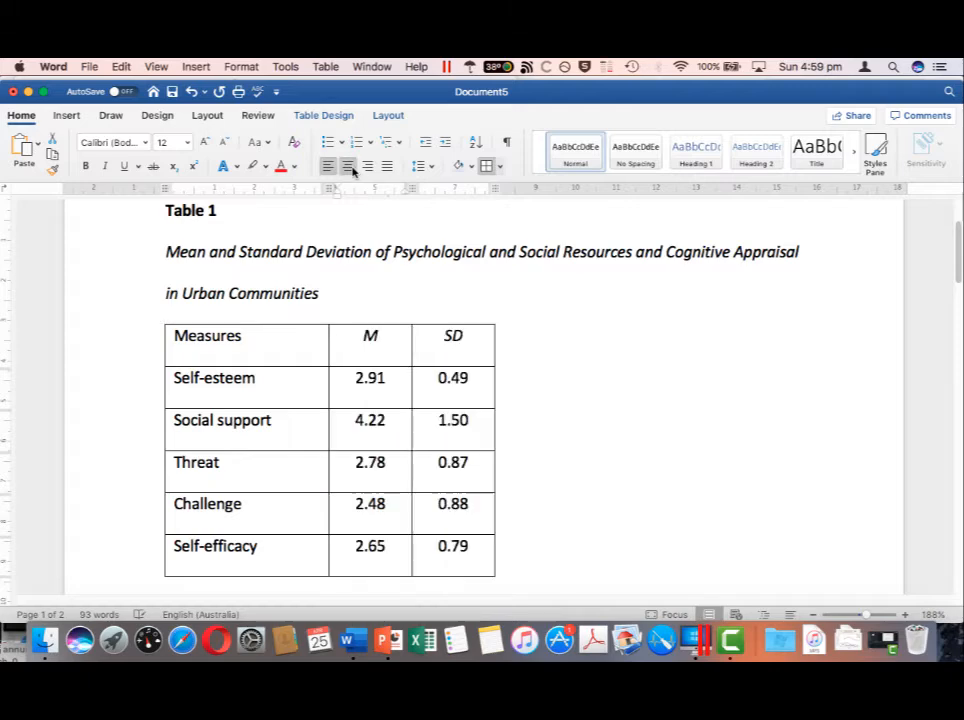
click(296, 348)
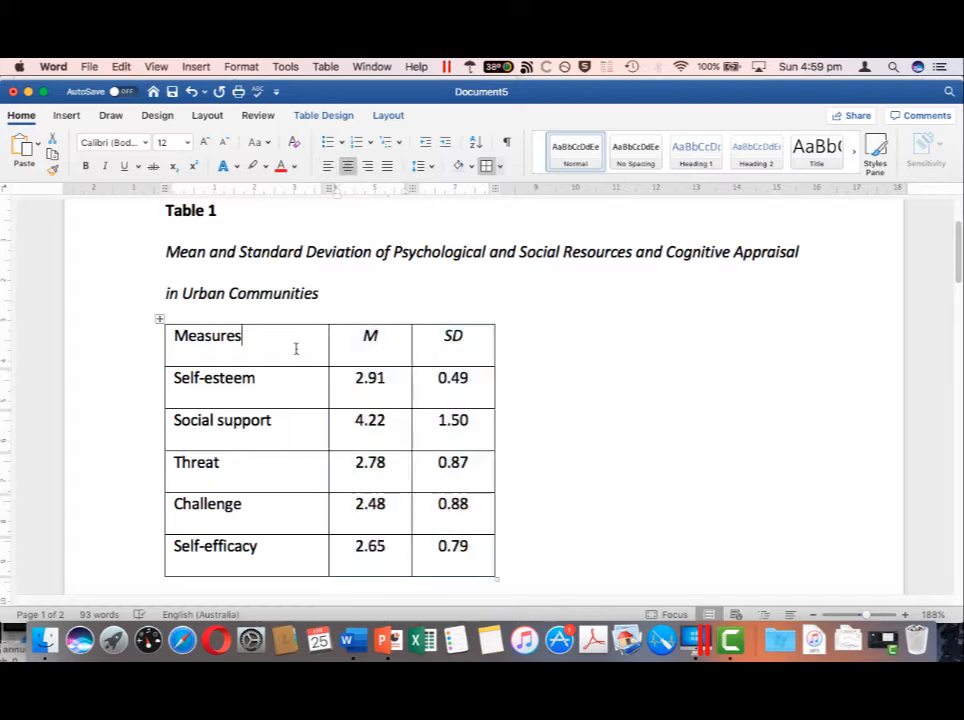
click(348, 166)
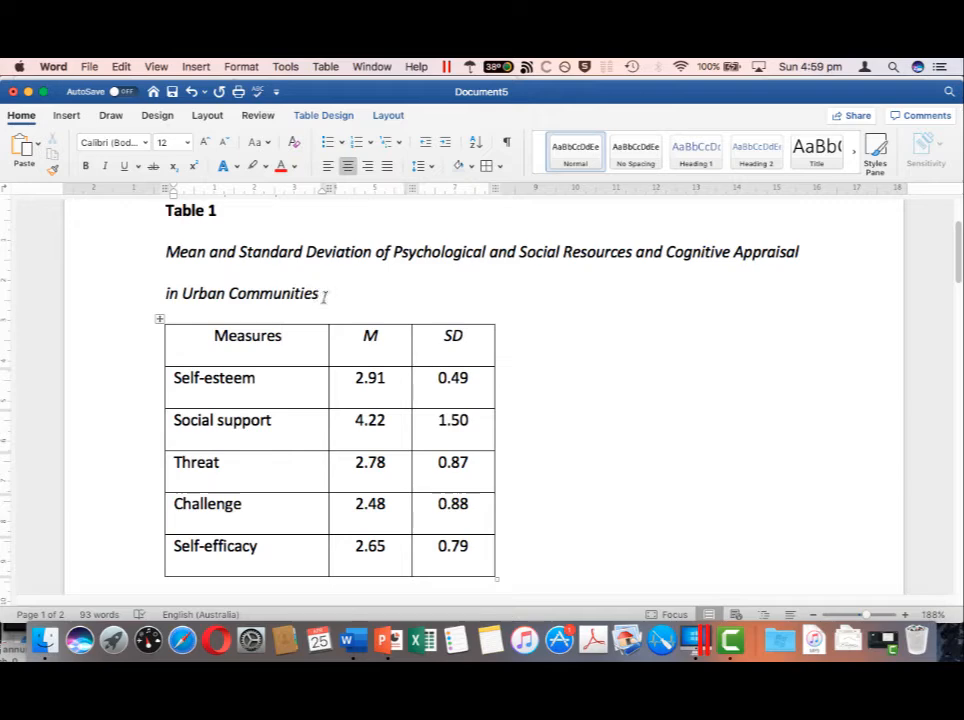
Remove all borders from the entire table by applying No Border.
scroll(324, 297, down, 1)
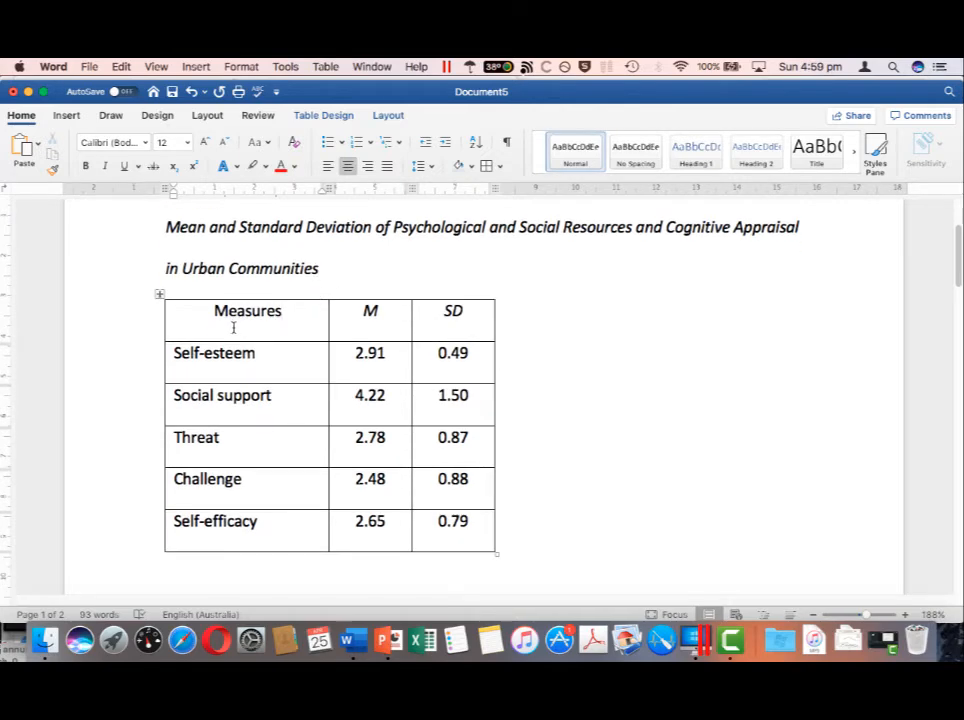
drag(233, 327, 454, 521)
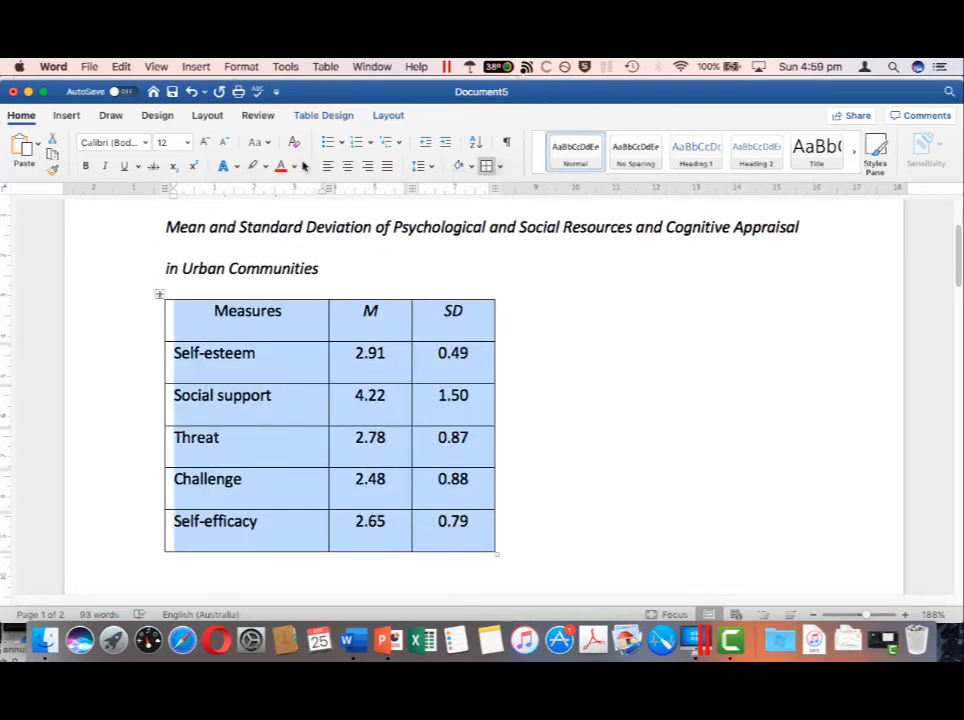
click(323, 116)
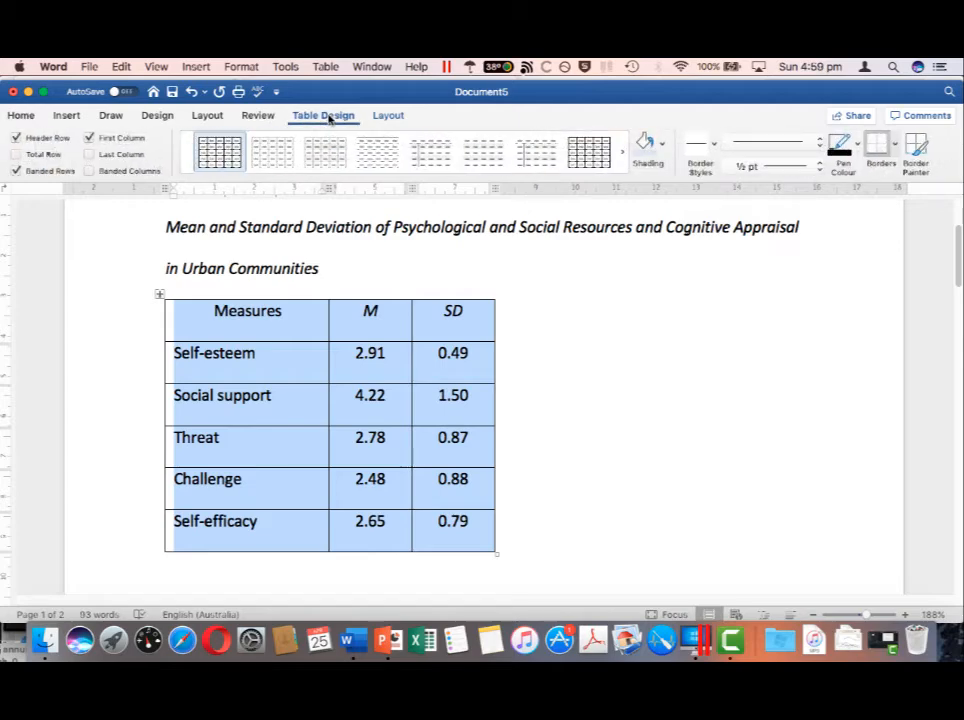
click(896, 144)
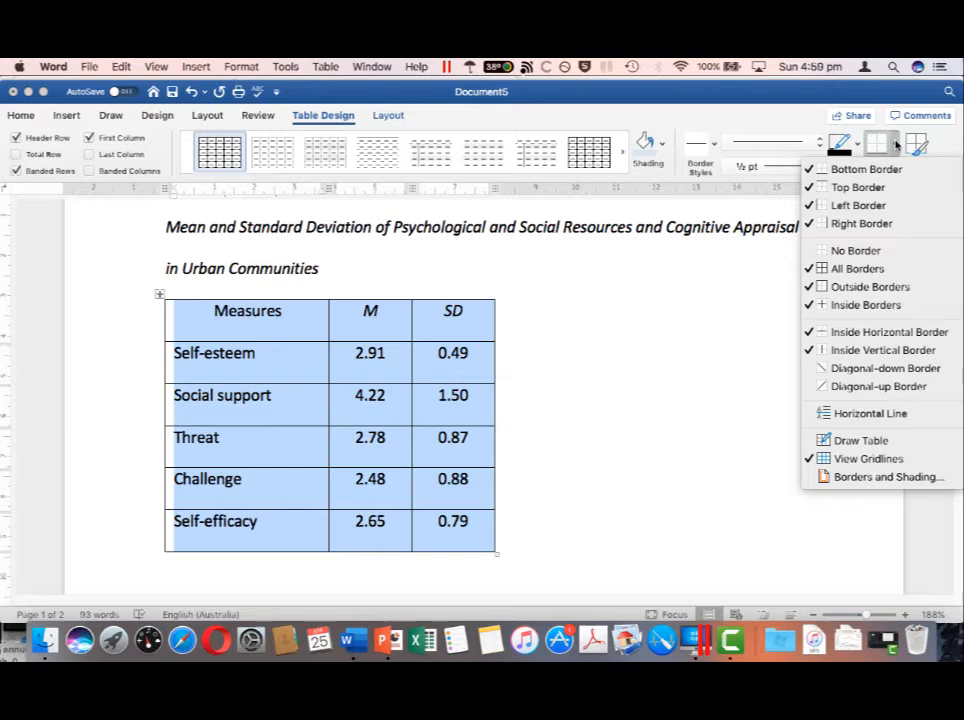
click(850, 250)
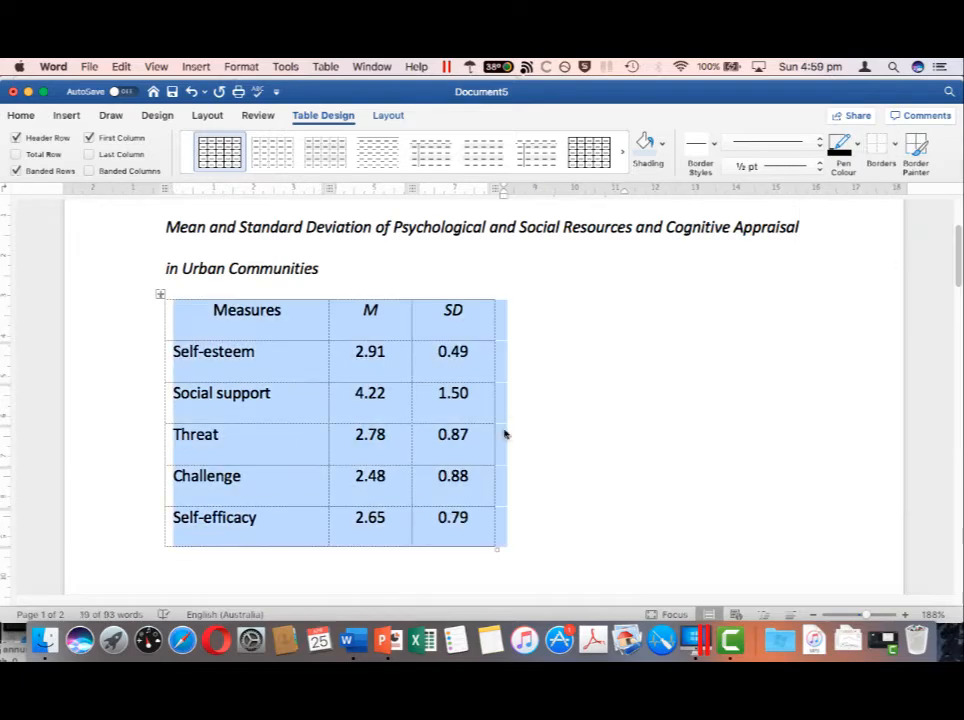
click(540, 419)
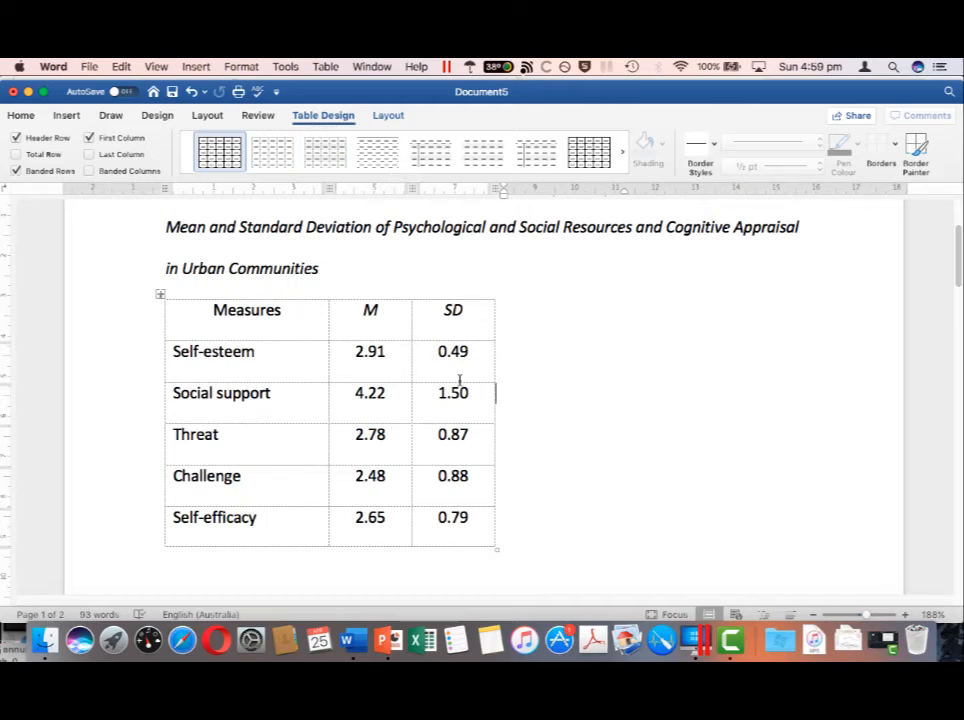
Toggle the table gridlines off and back on to preview the table without them.
click(390, 116)
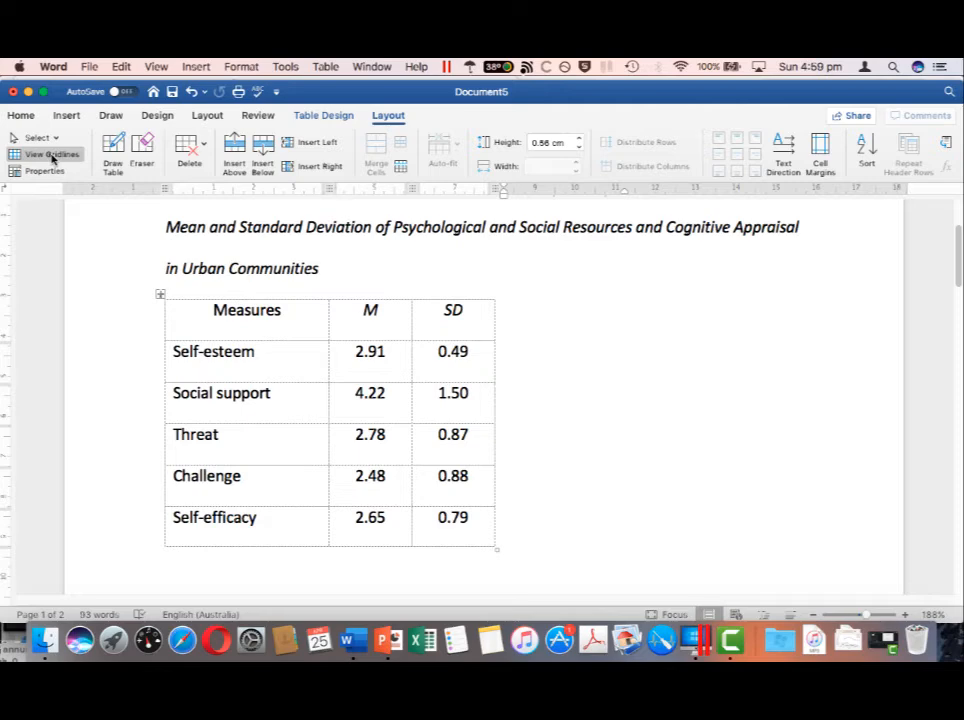
click(52, 156)
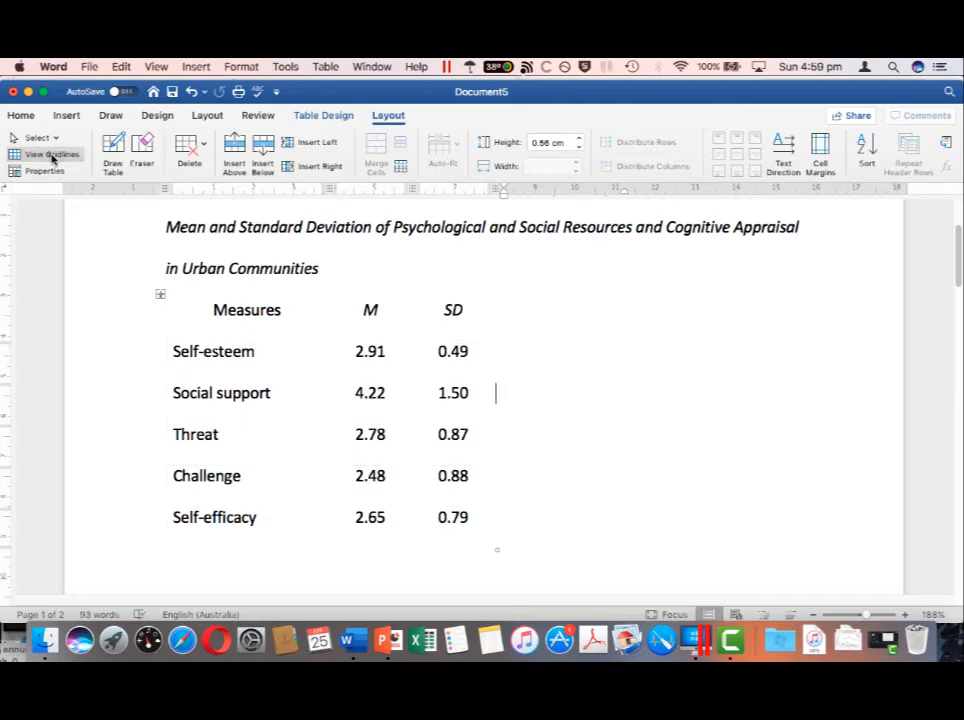
click(45, 156)
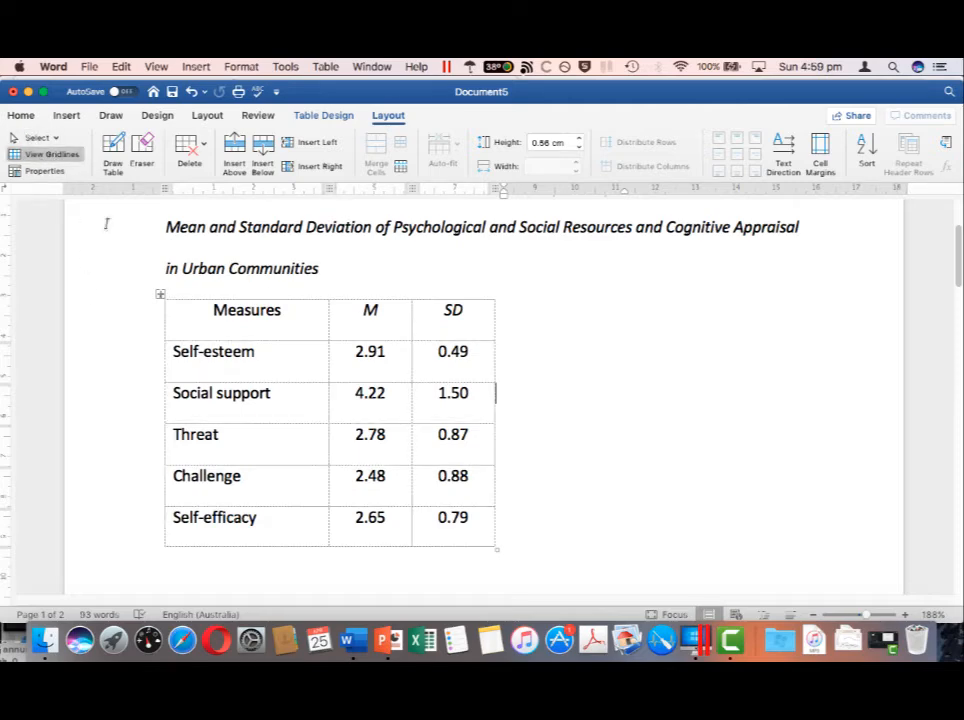
Add a top border and a bottom border to the table's header row.
click(334, 116)
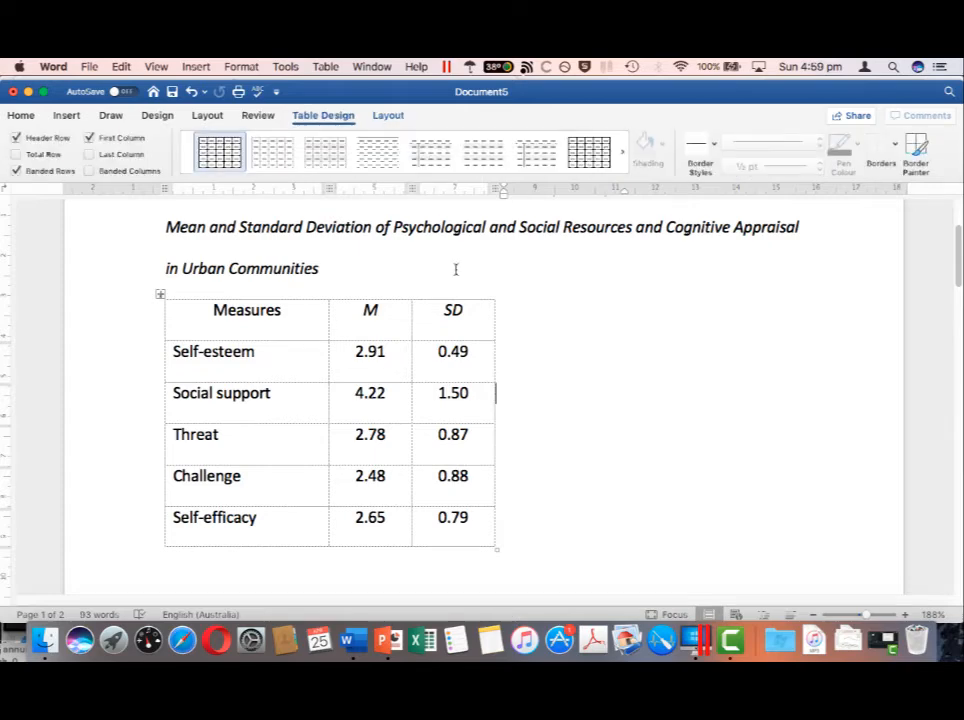
drag(474, 323, 213, 308)
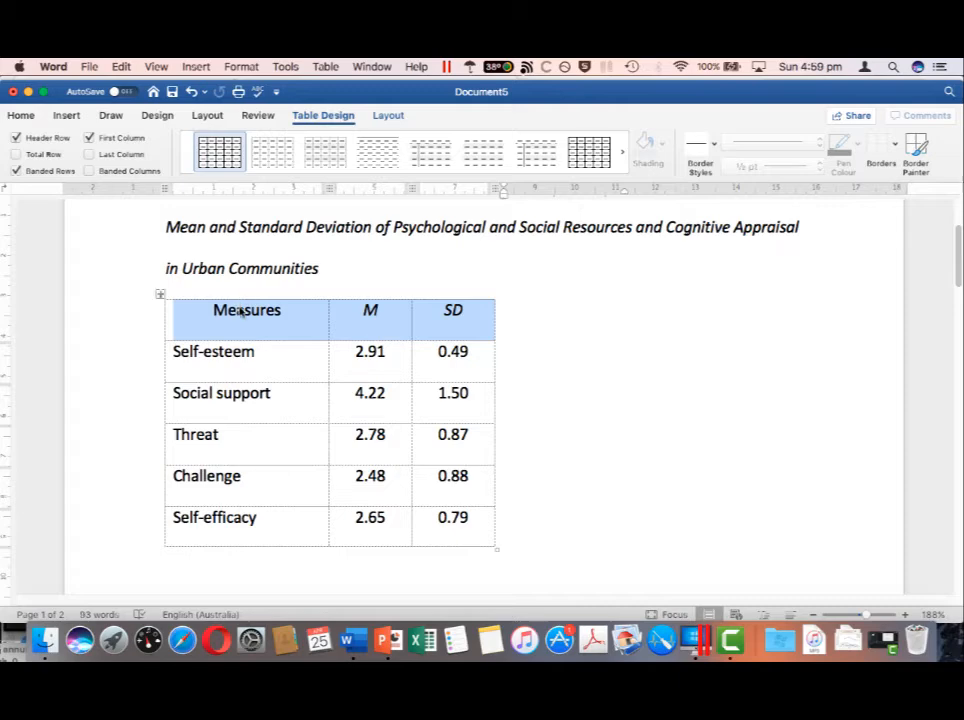
click(894, 146)
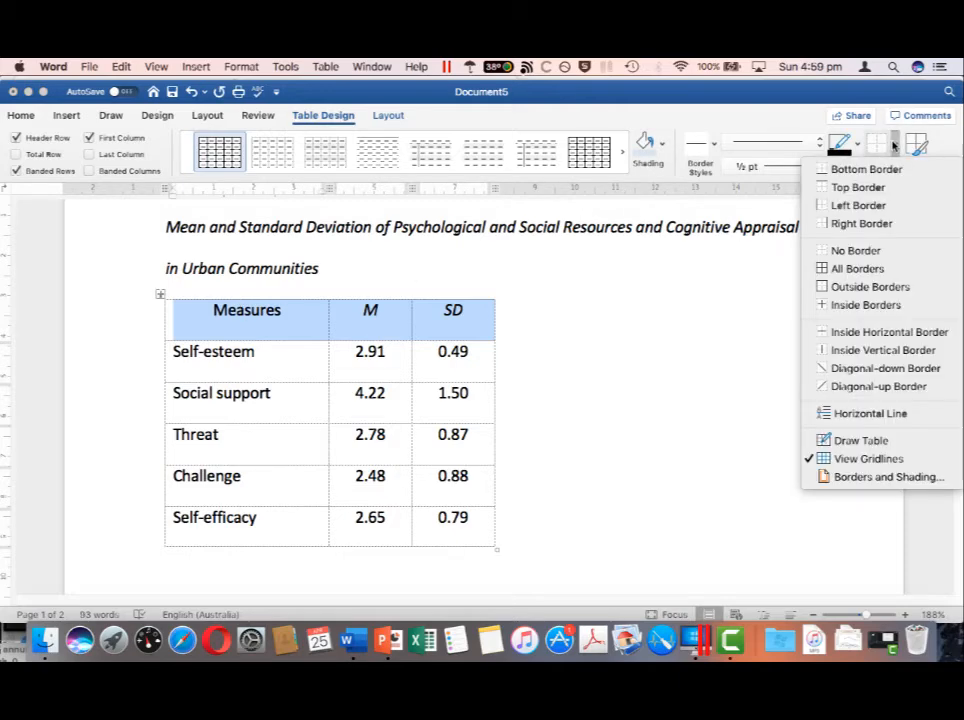
click(860, 187)
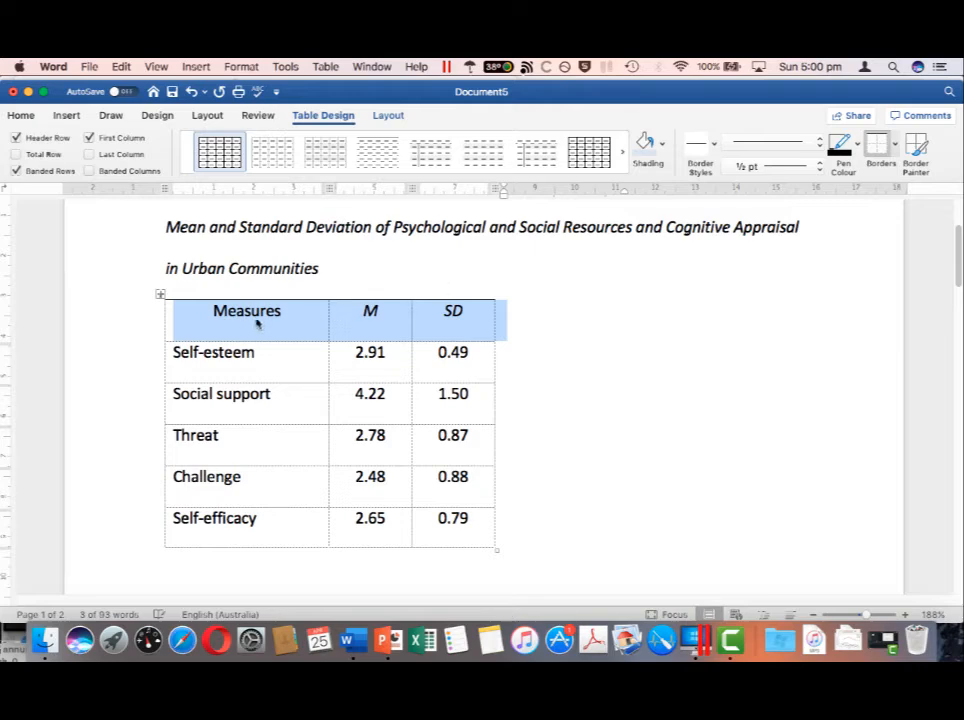
click(894, 146)
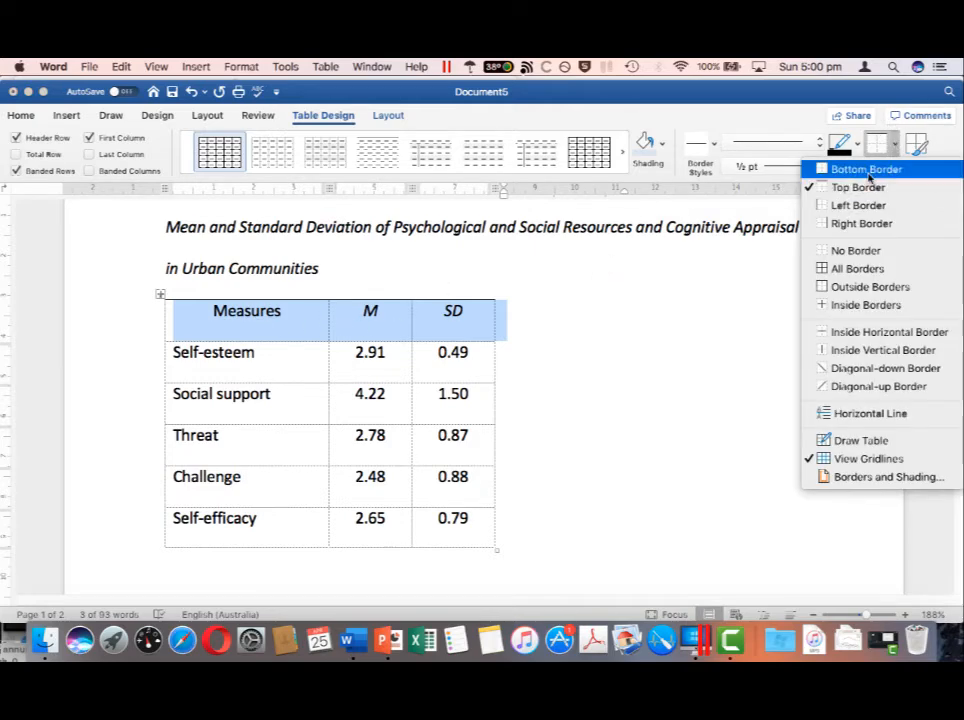
click(864, 170)
click(540, 422)
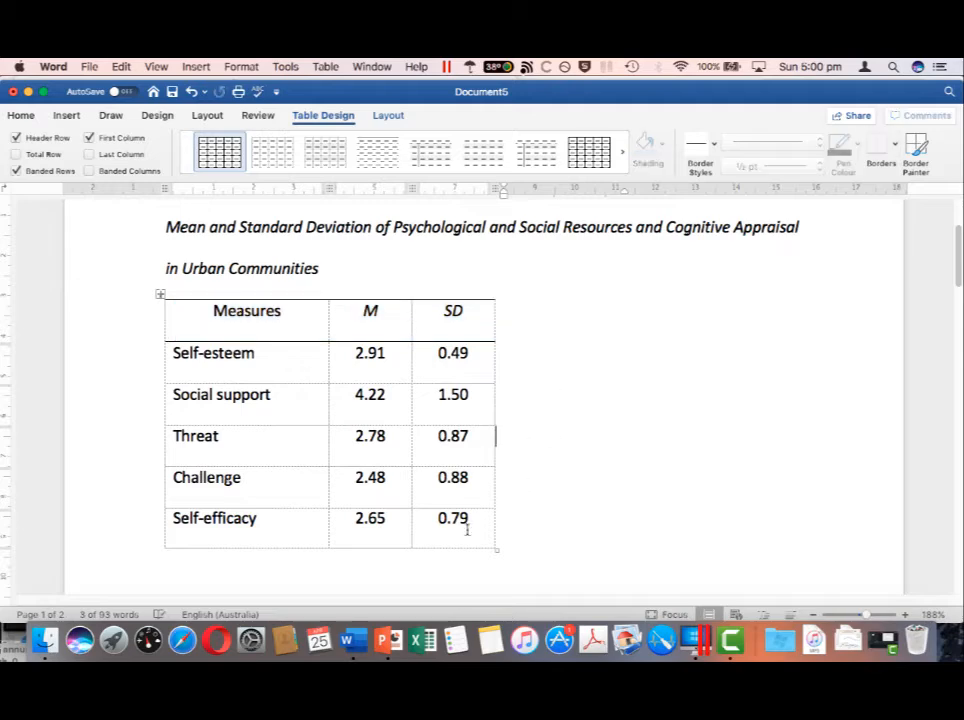
Add a bottom border to the table's last row, Self-efficacy.
drag(467, 529, 247, 537)
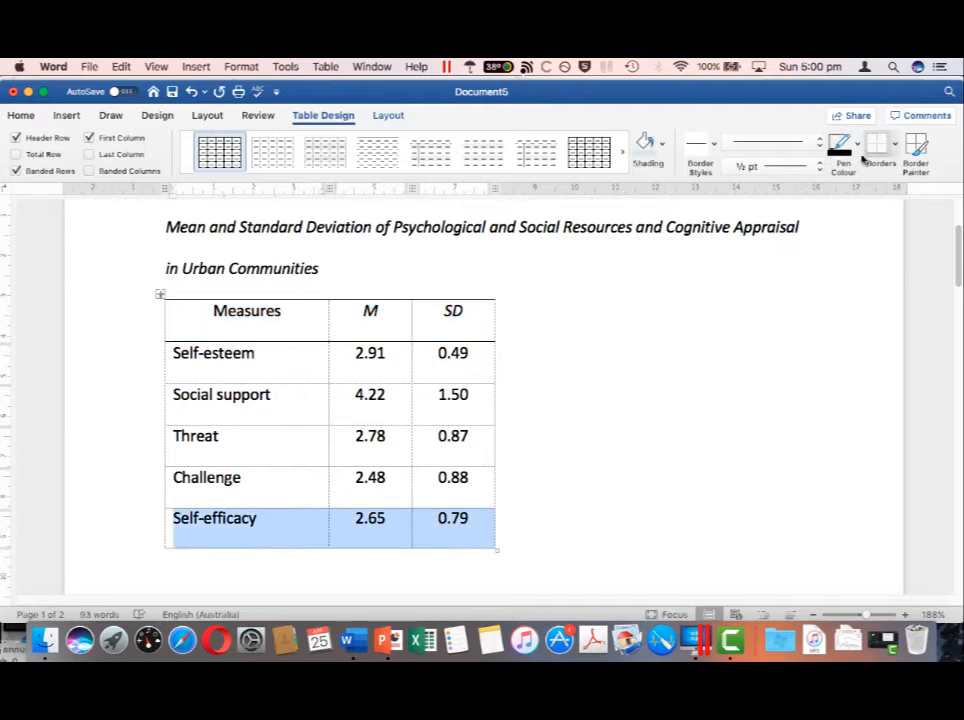
click(895, 146)
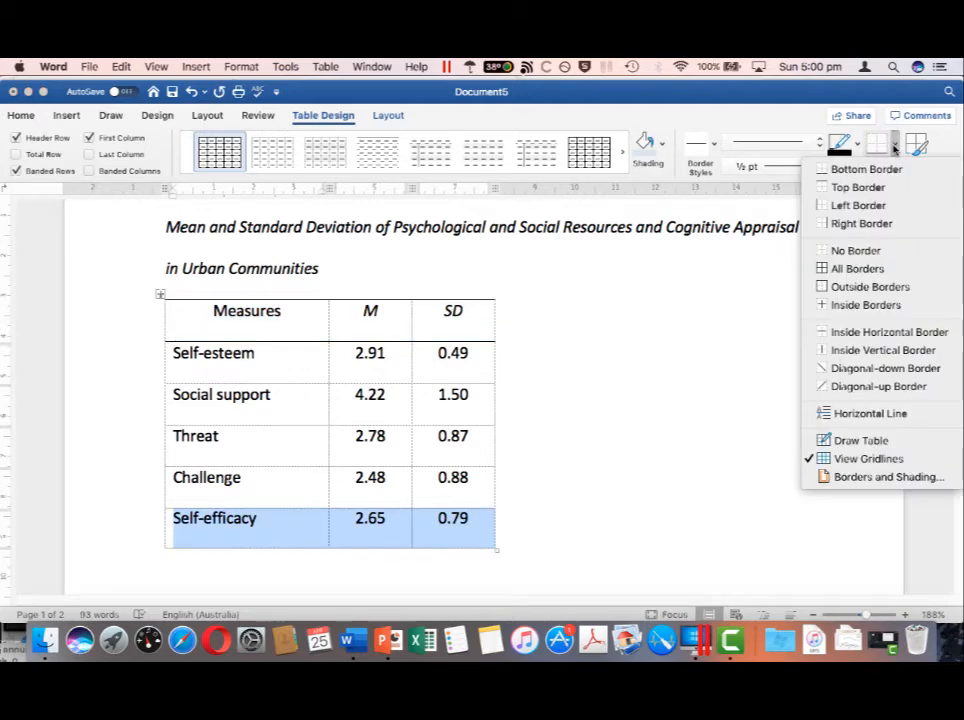
click(866, 170)
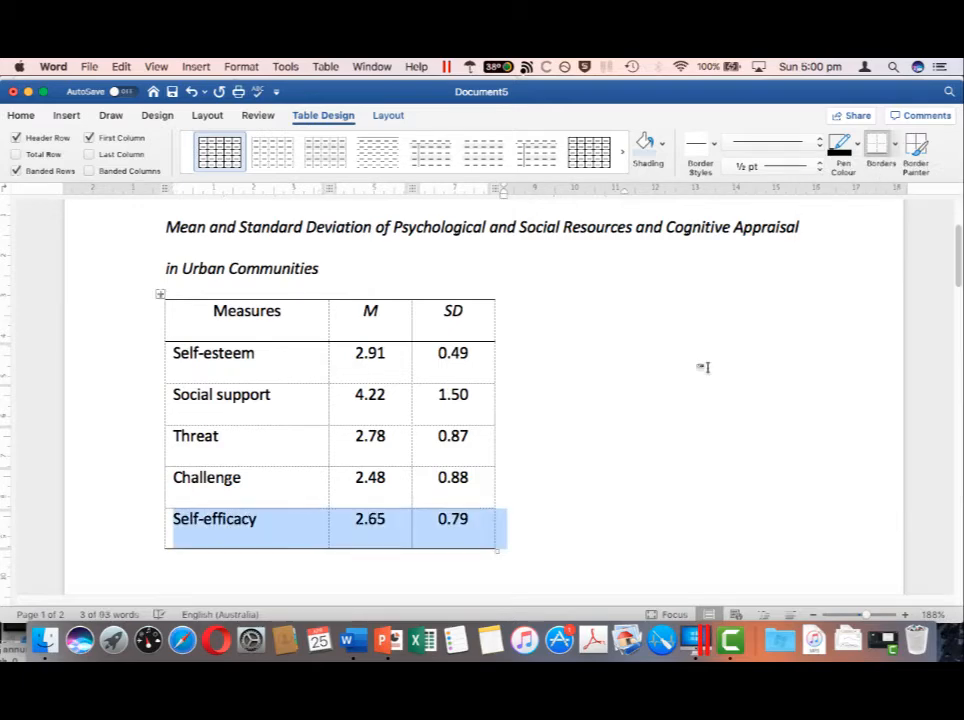
click(647, 467)
scroll(647, 467, up, 2)
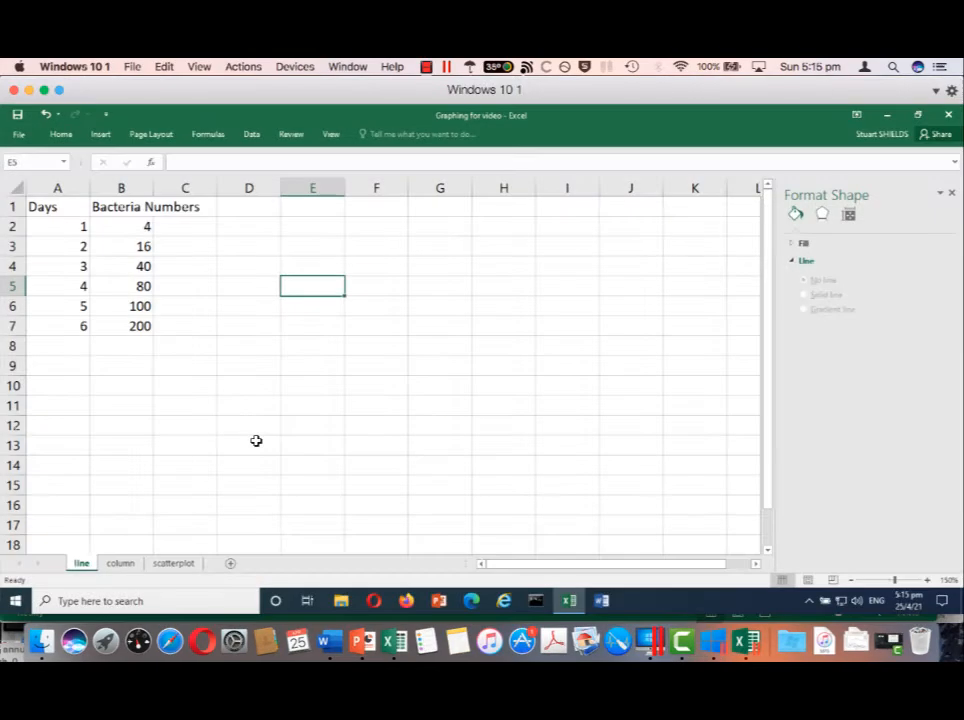
In Excel's line sheet, insert a basic 2-D line chart from the Bacteria Numbers data in B1:B7.
click(256, 441)
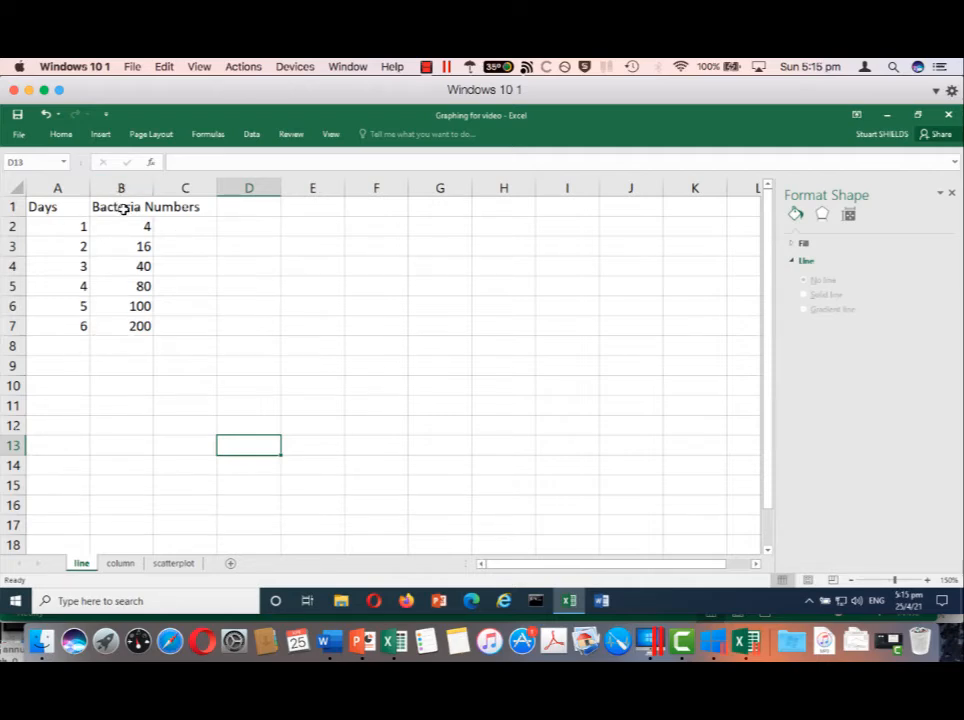
drag(123, 208, 132, 326)
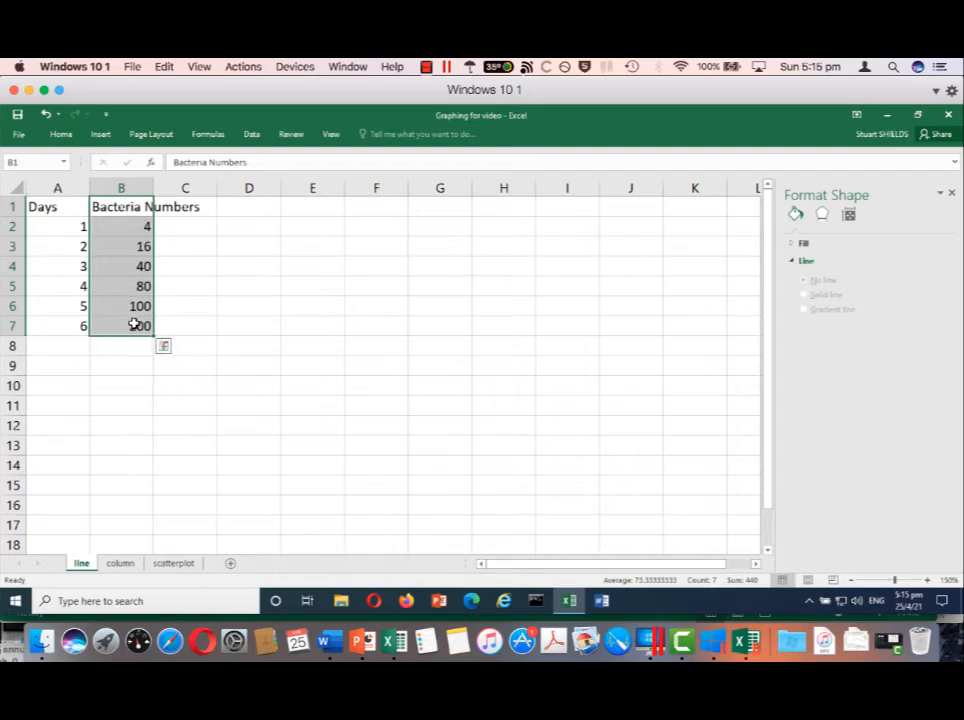
click(100, 134)
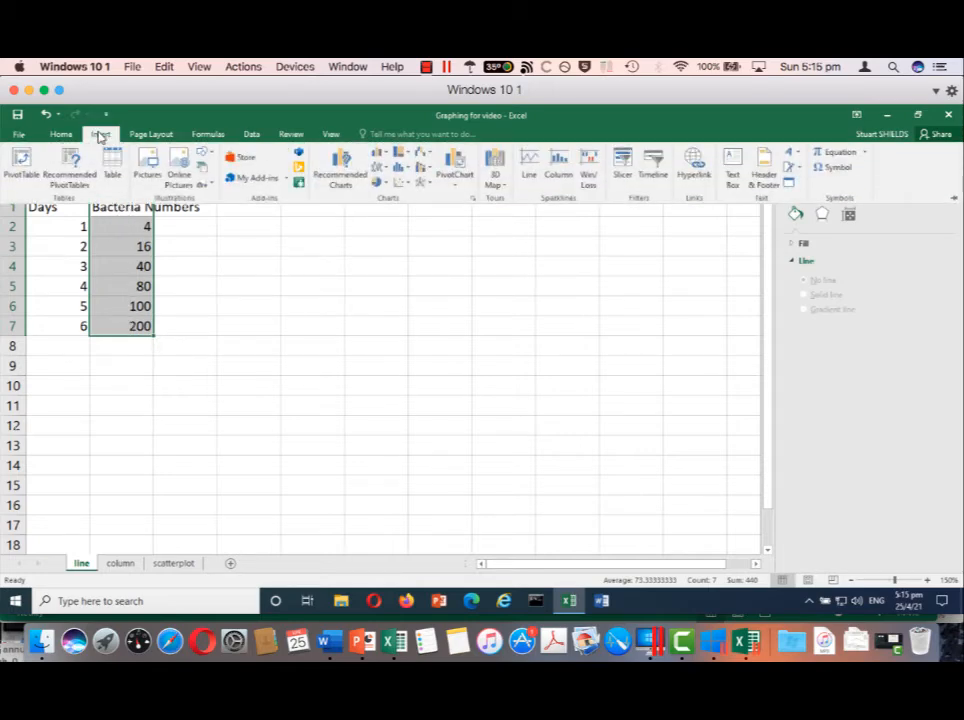
click(384, 172)
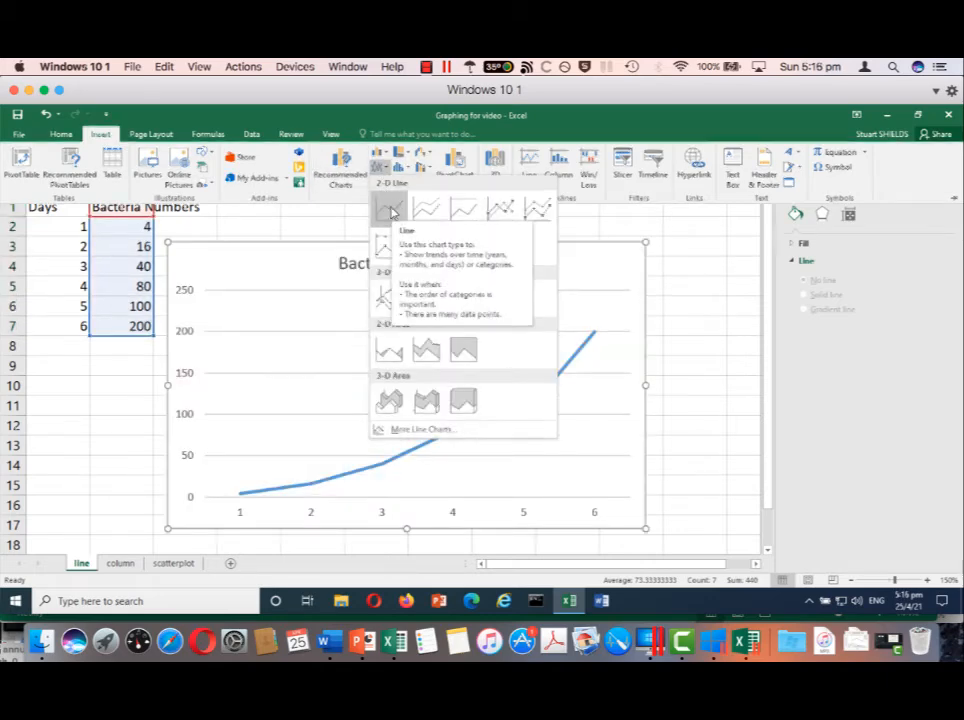
click(390, 209)
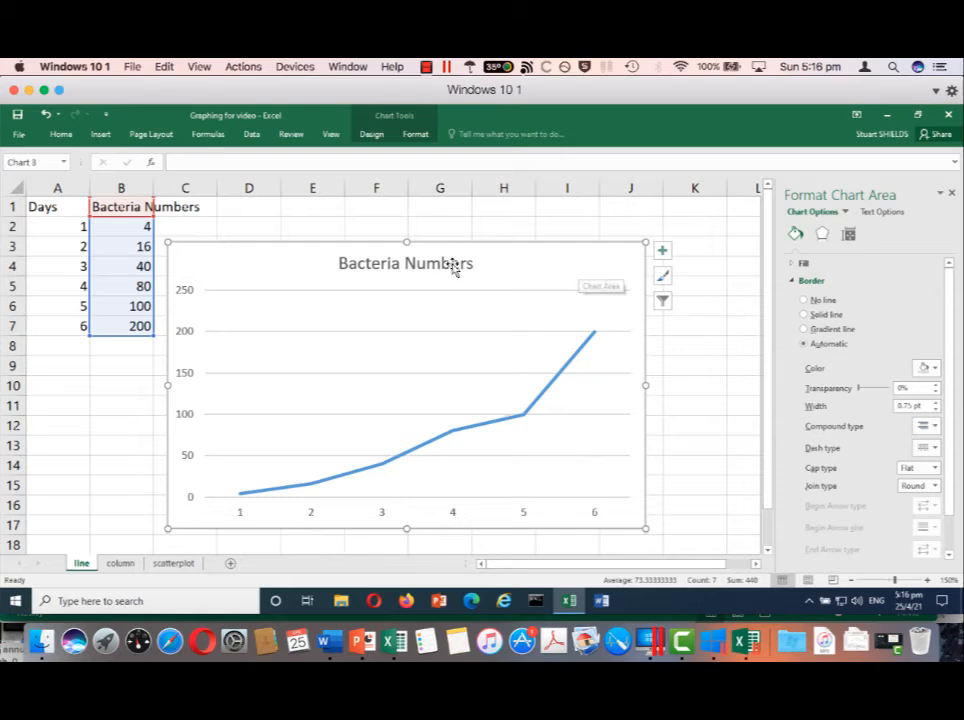
Delete the chart title and move the line chart farther away from the data columns.
click(452, 265)
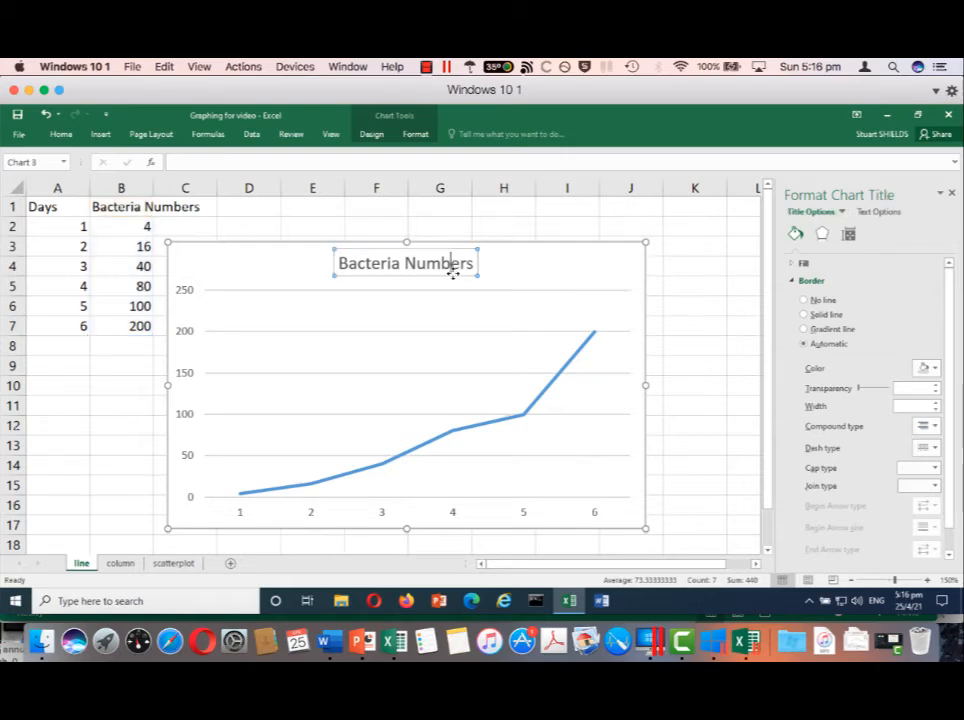
key(Delete)
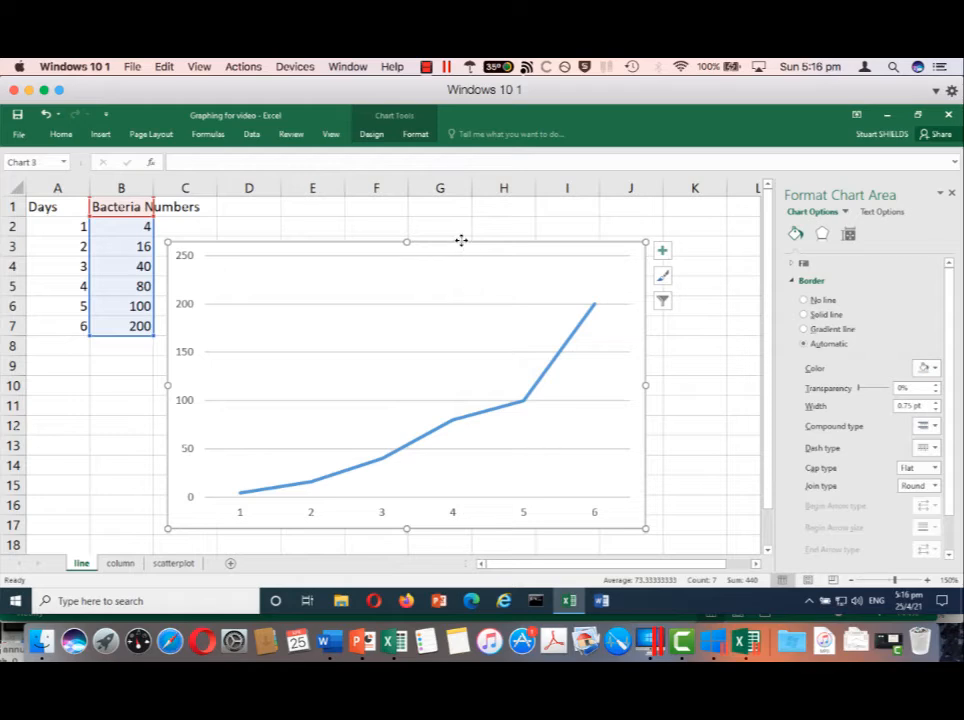
drag(460, 241, 515, 238)
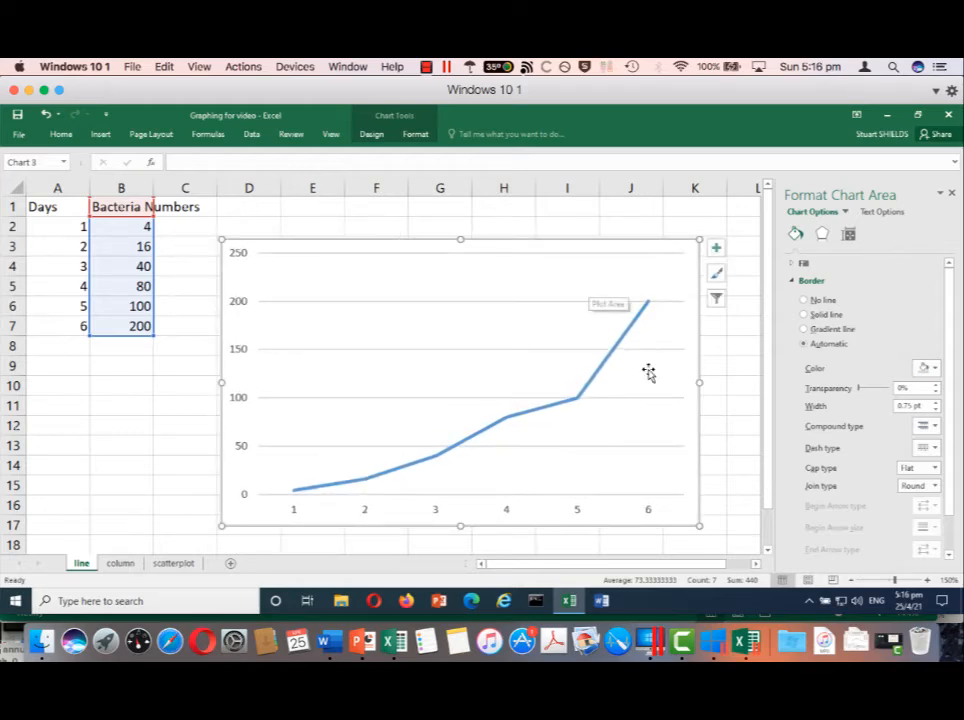
Give the line chart's horizontal axis a solid line.
click(576, 493)
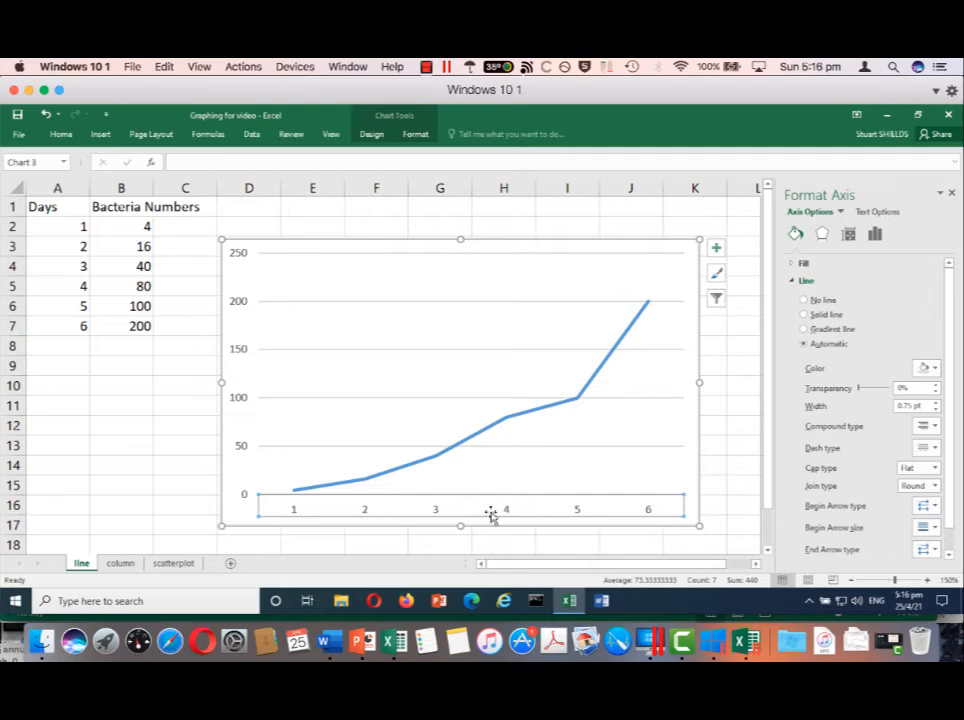
click(498, 478)
click(504, 508)
click(805, 315)
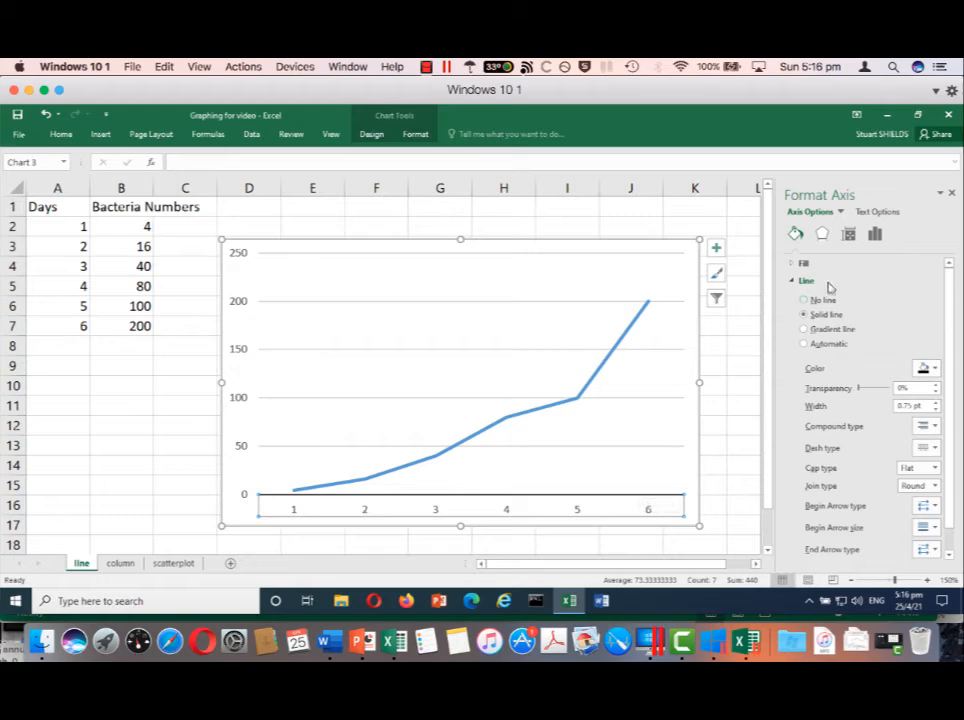
Set both the major and minor tick marks of the horizontal axis to Outside.
click(874, 238)
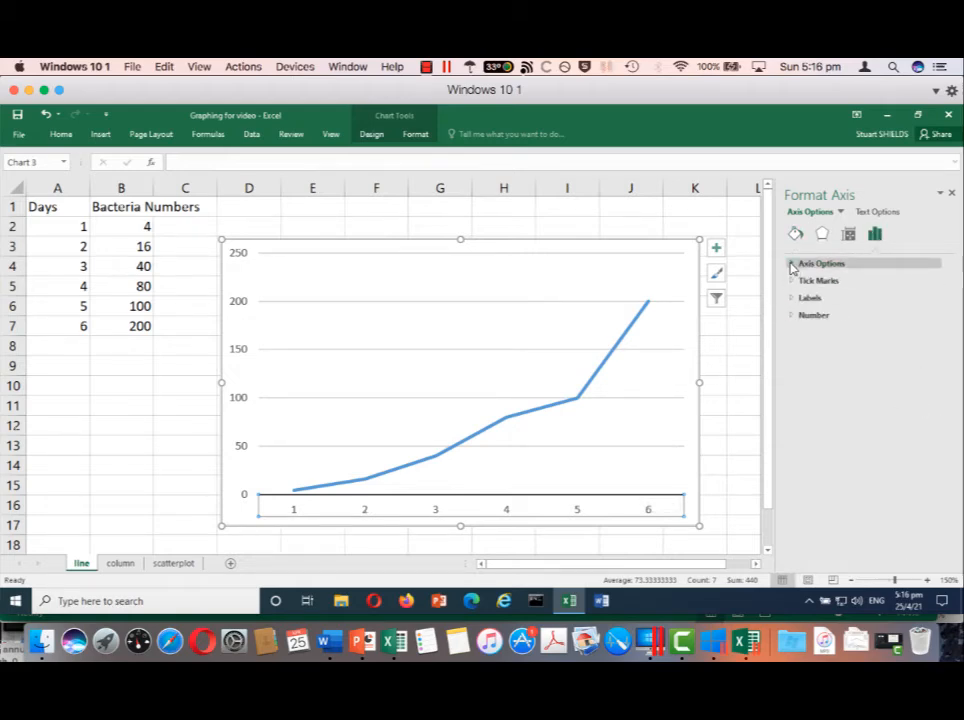
click(794, 281)
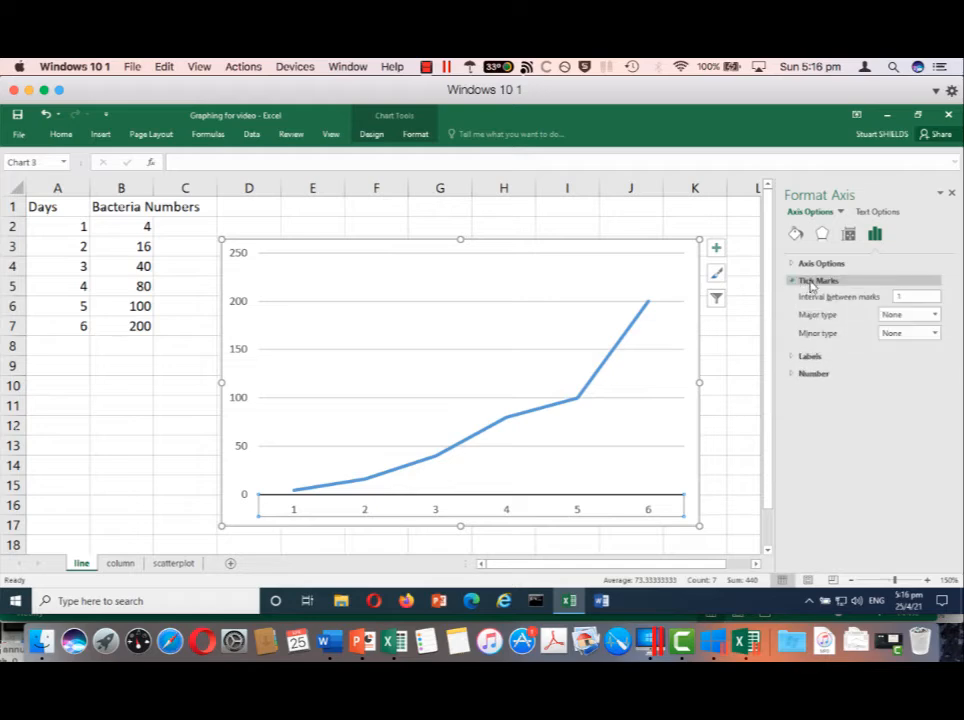
click(932, 315)
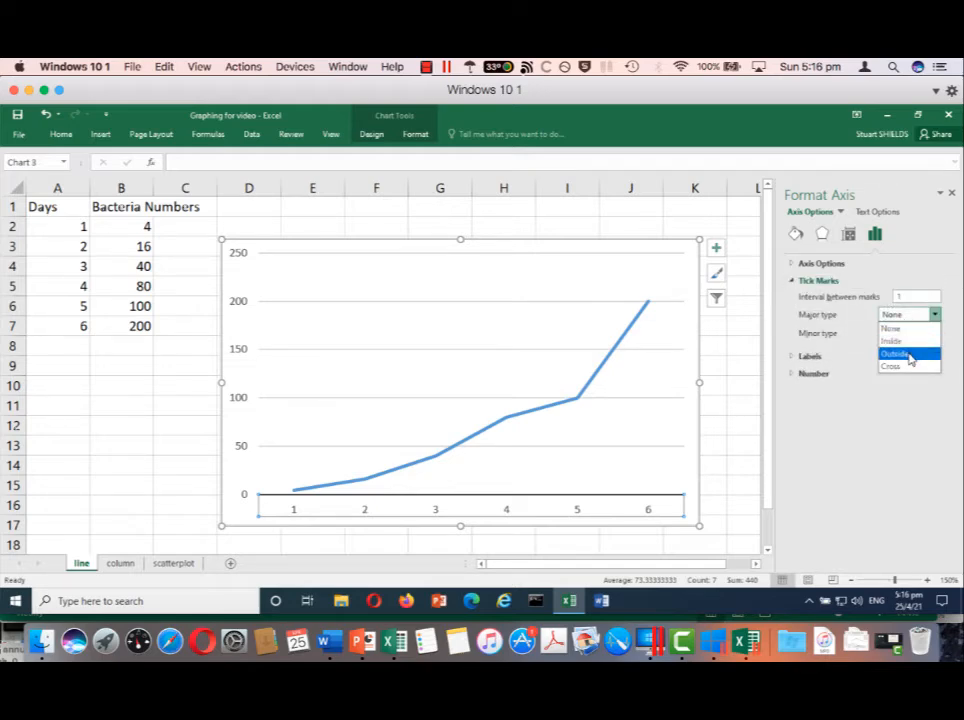
click(908, 356)
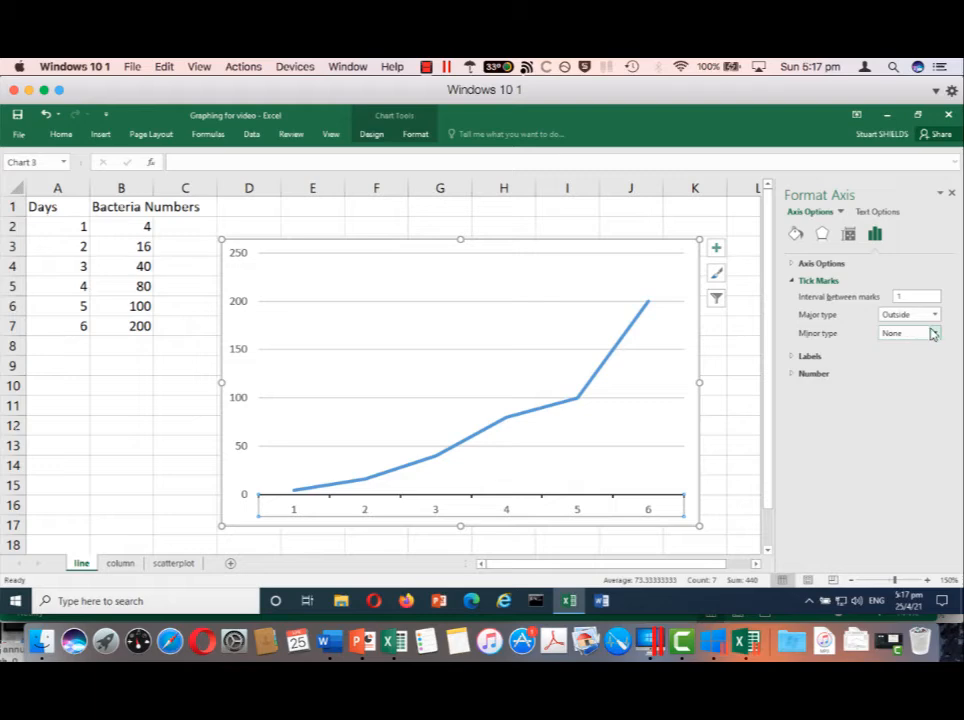
click(936, 334)
click(905, 371)
Delete the major horizontal gridlines from the line chart.
click(555, 306)
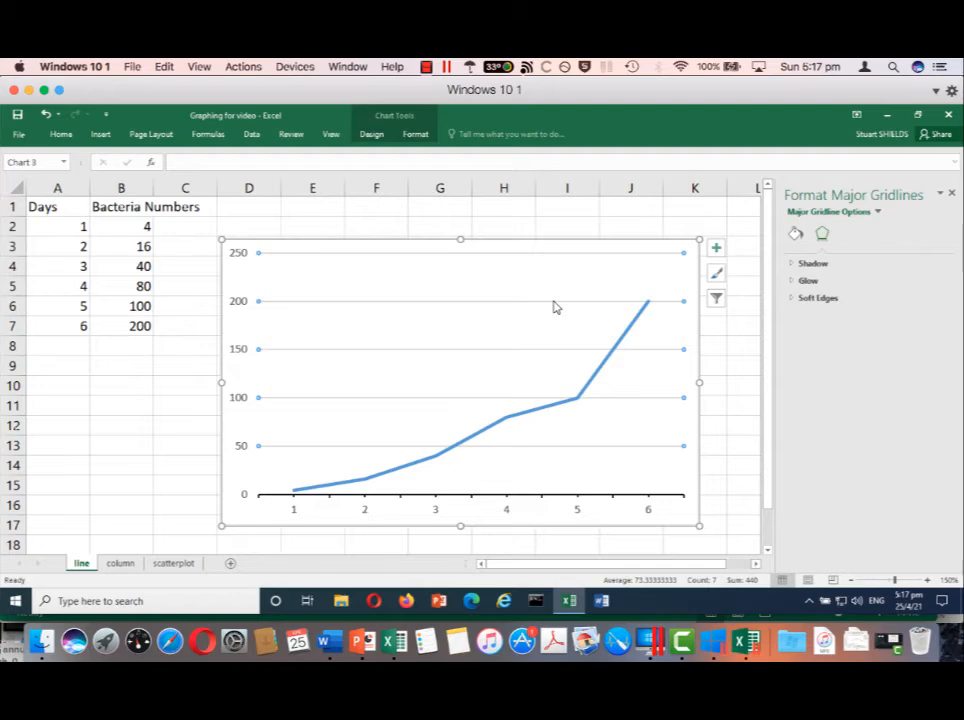
click(551, 310)
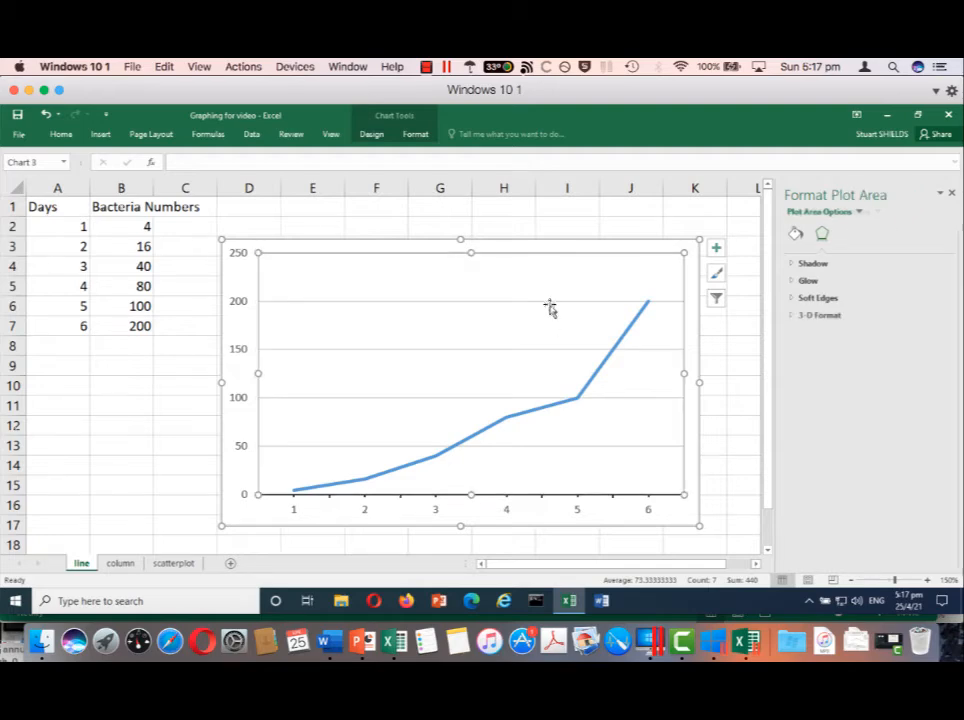
click(548, 307)
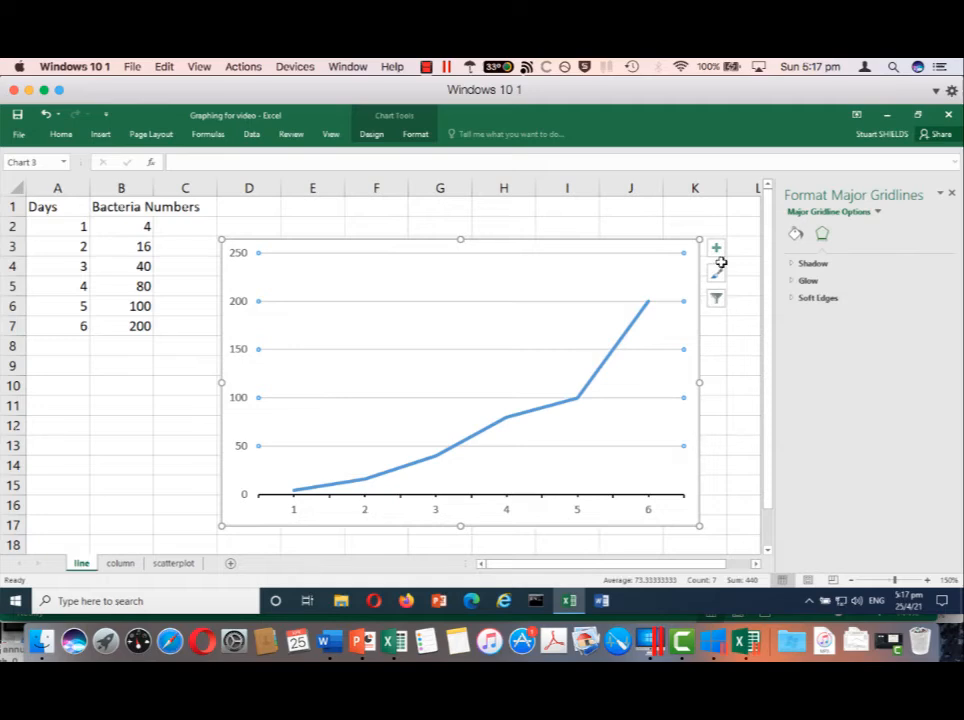
key(Delete)
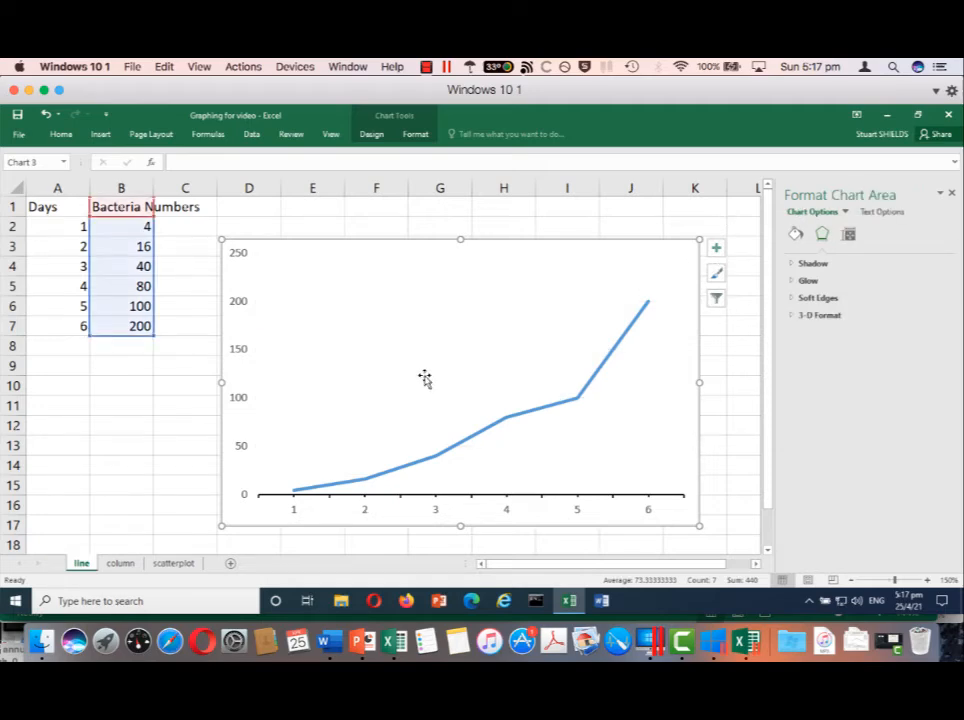
Give the line chart's vertical axis a solid line.
click(243, 346)
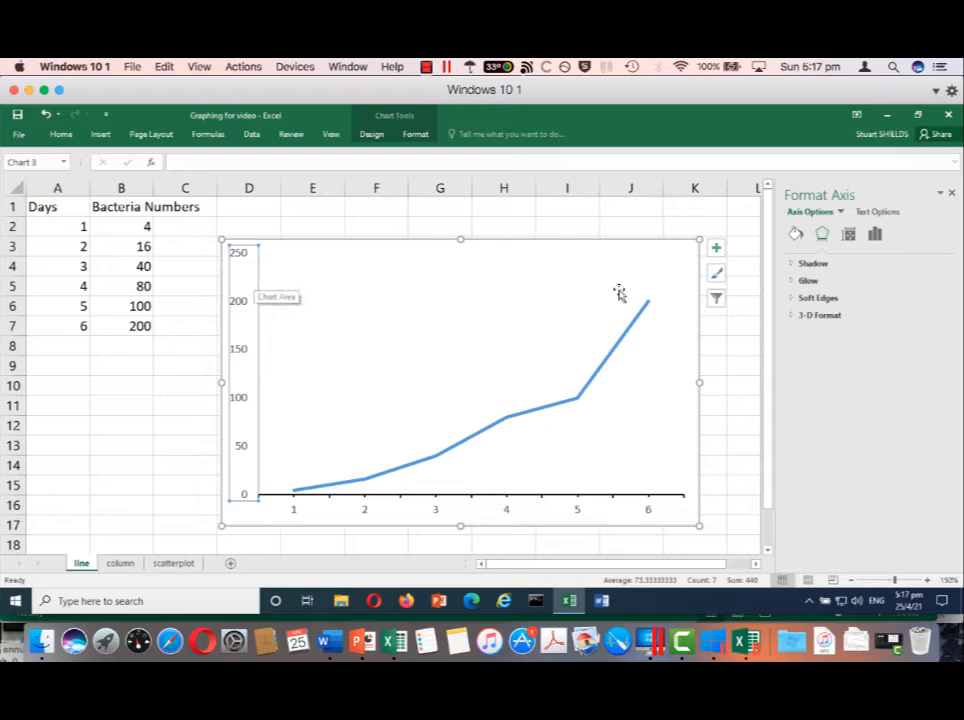
click(795, 234)
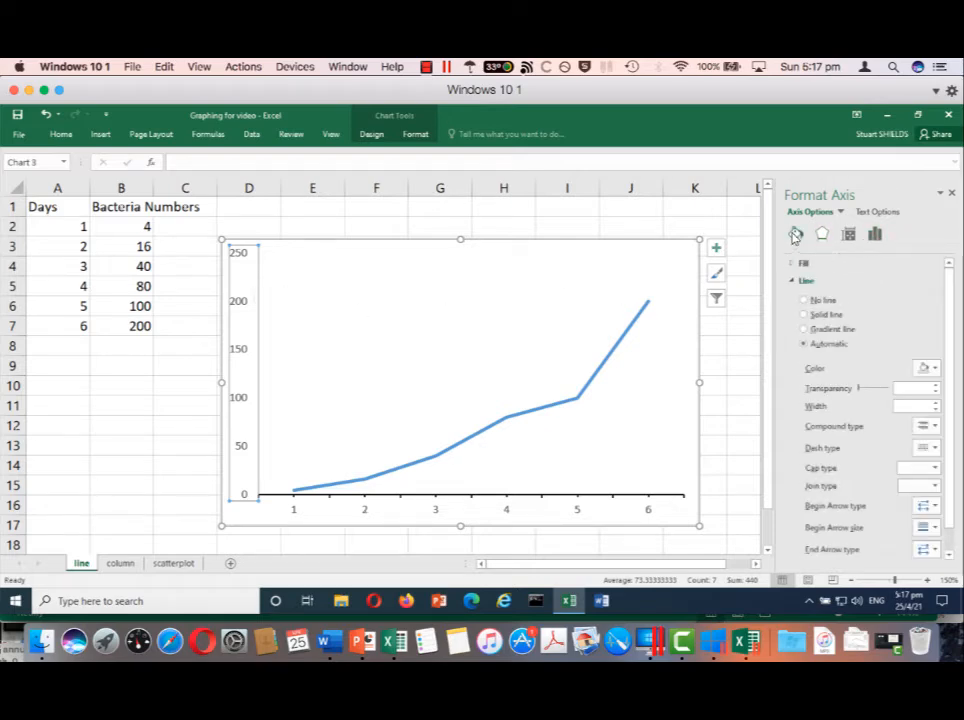
click(831, 318)
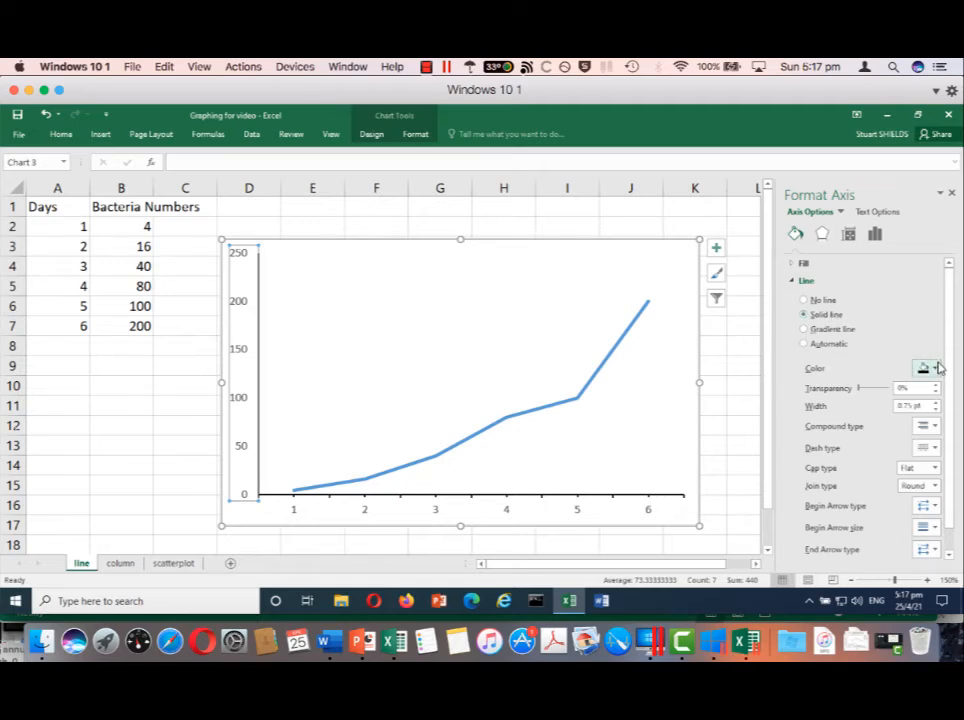
click(385, 372)
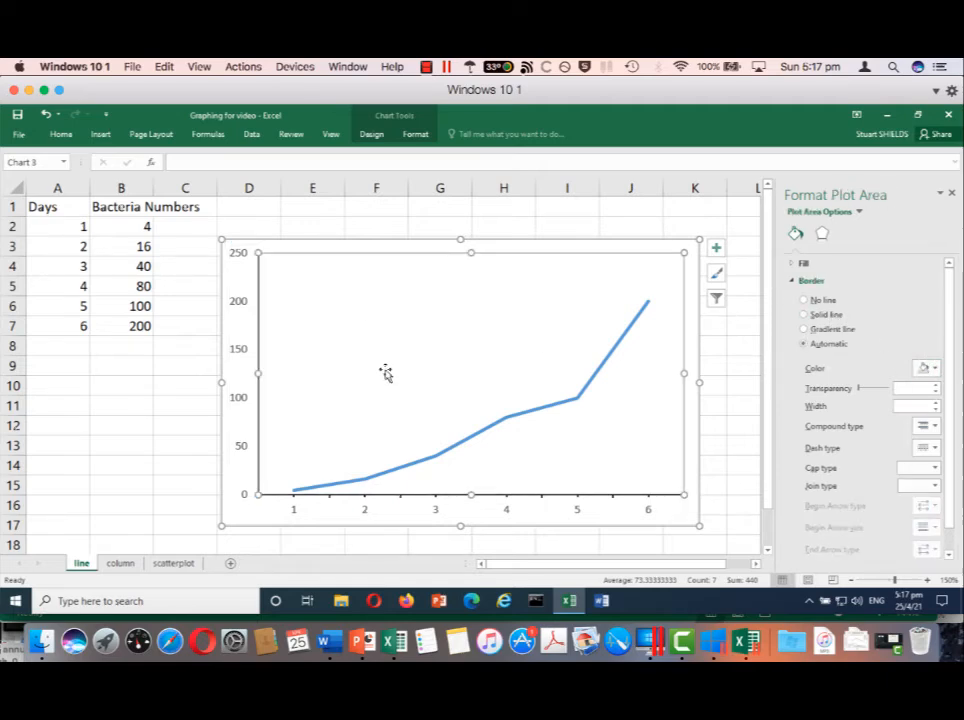
Set the major tick marks of the vertical axis to Outside.
click(257, 349)
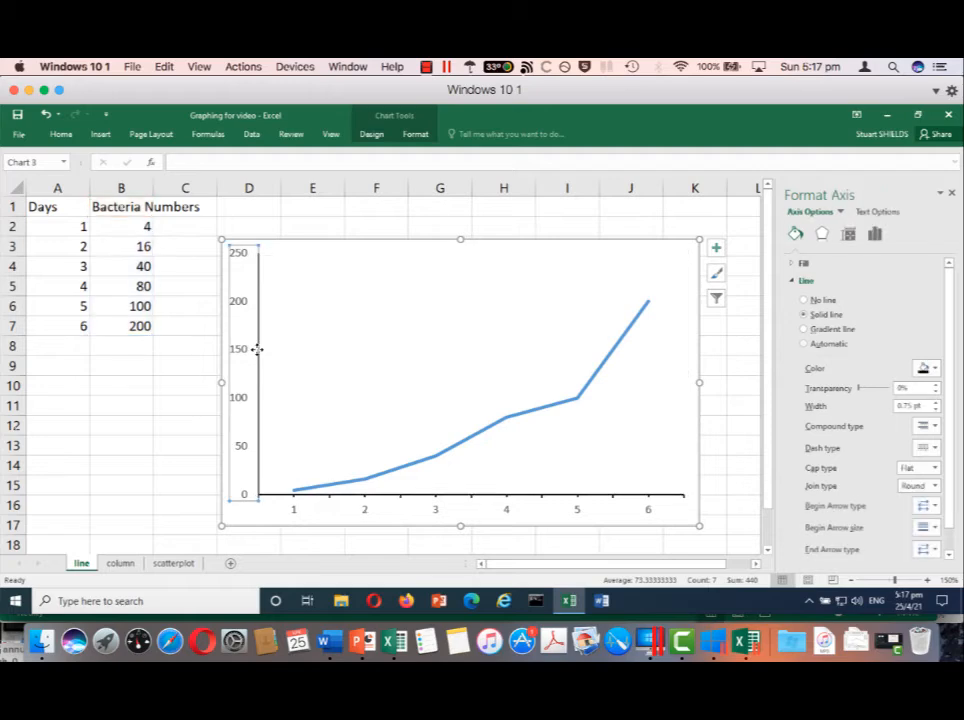
click(850, 234)
click(875, 234)
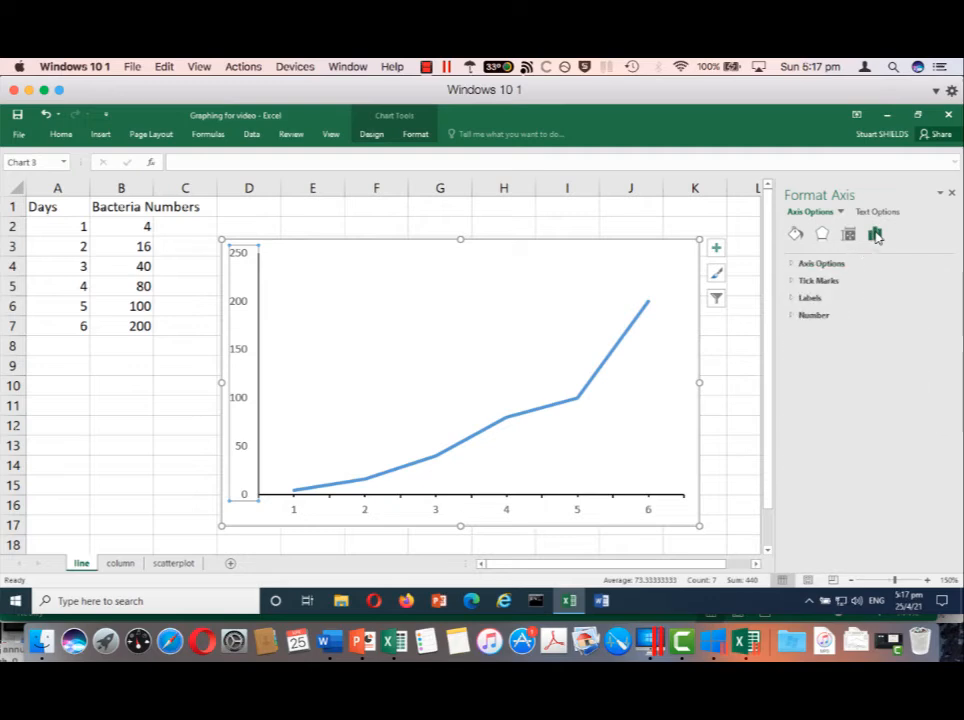
click(793, 281)
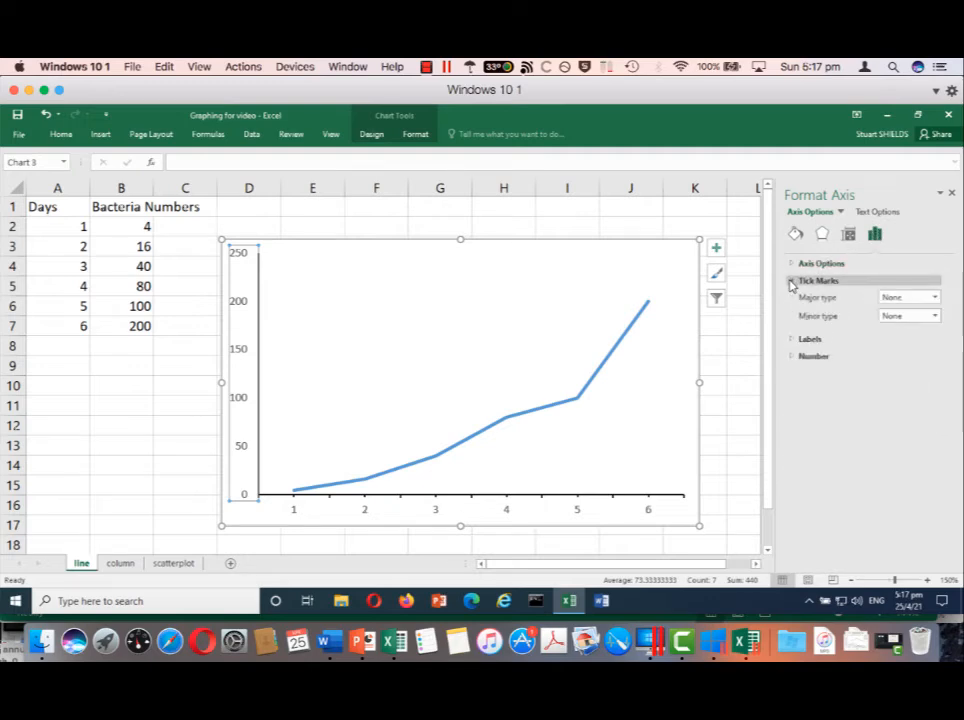
click(905, 298)
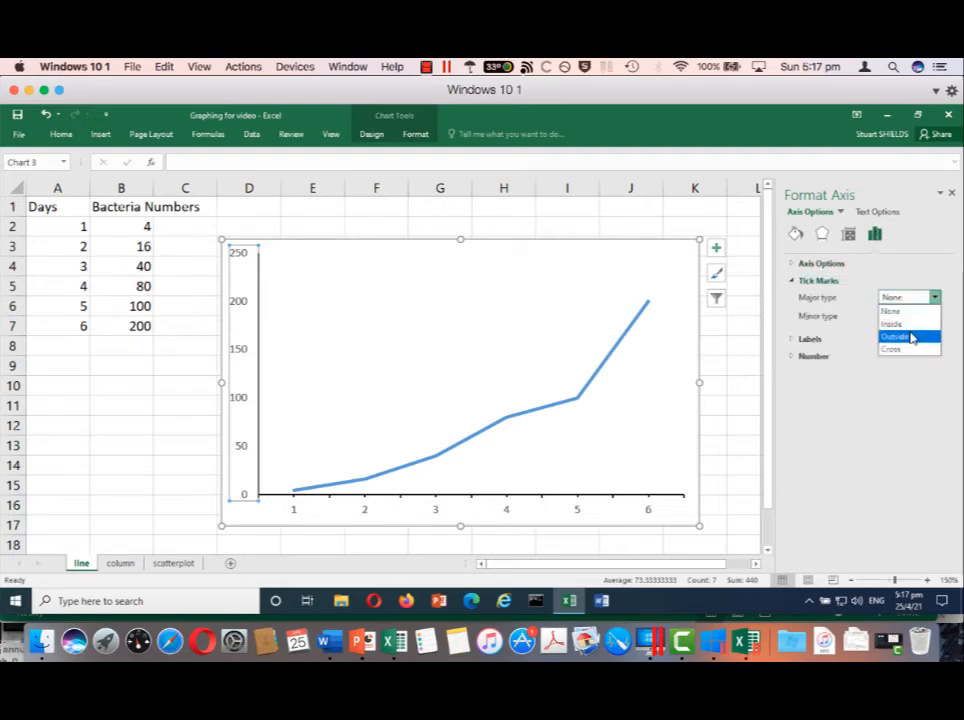
click(912, 336)
click(910, 341)
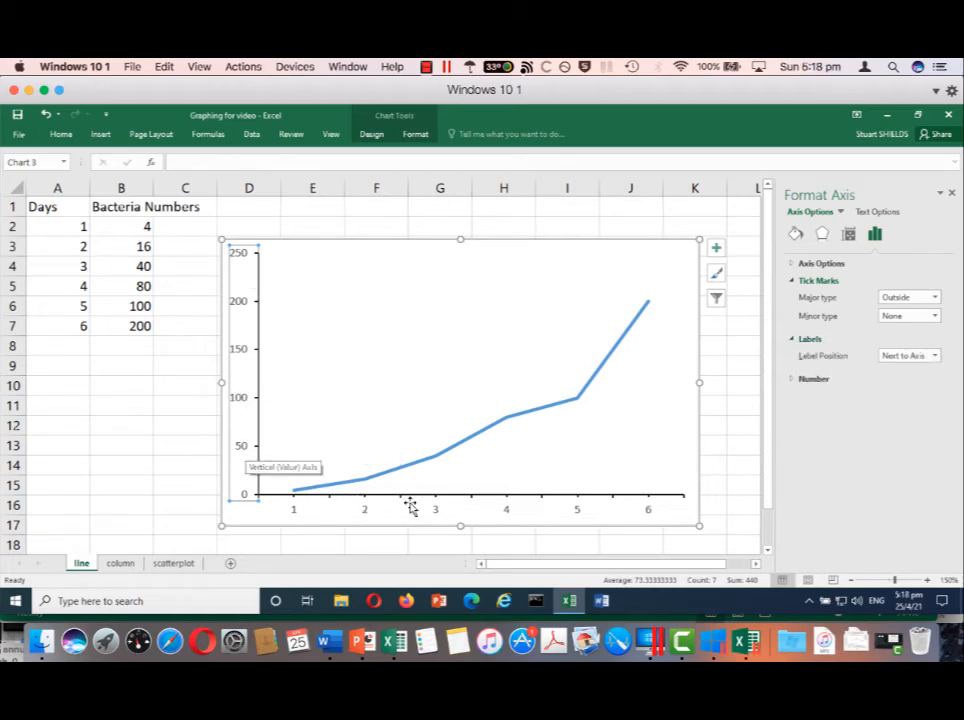
Try Outside as the minor tick mark type on the vertical axis and undo that change.
click(935, 316)
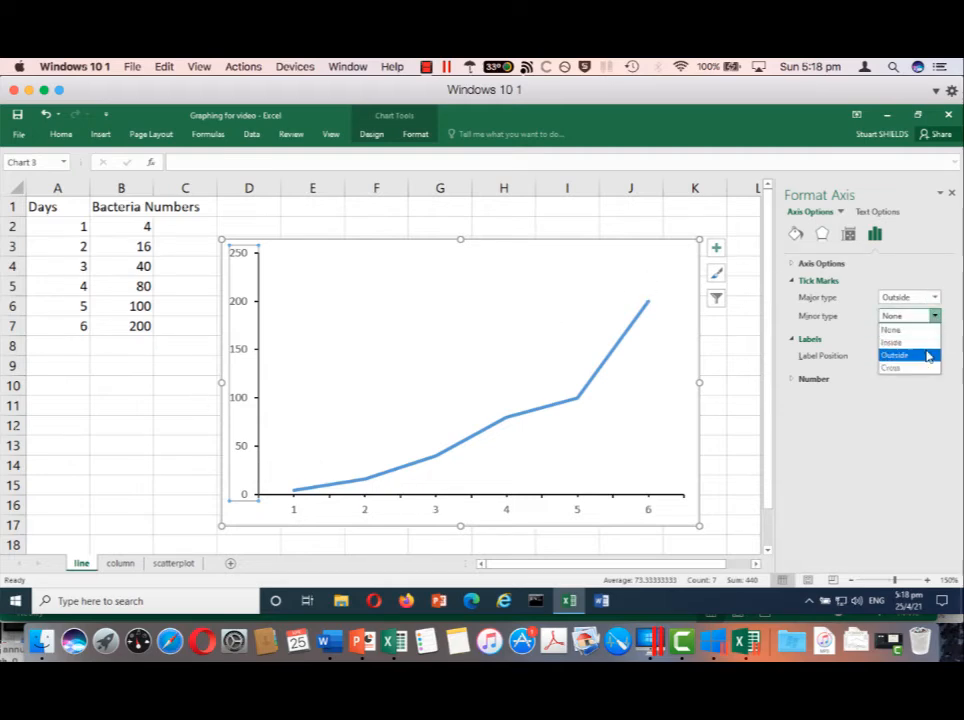
click(926, 355)
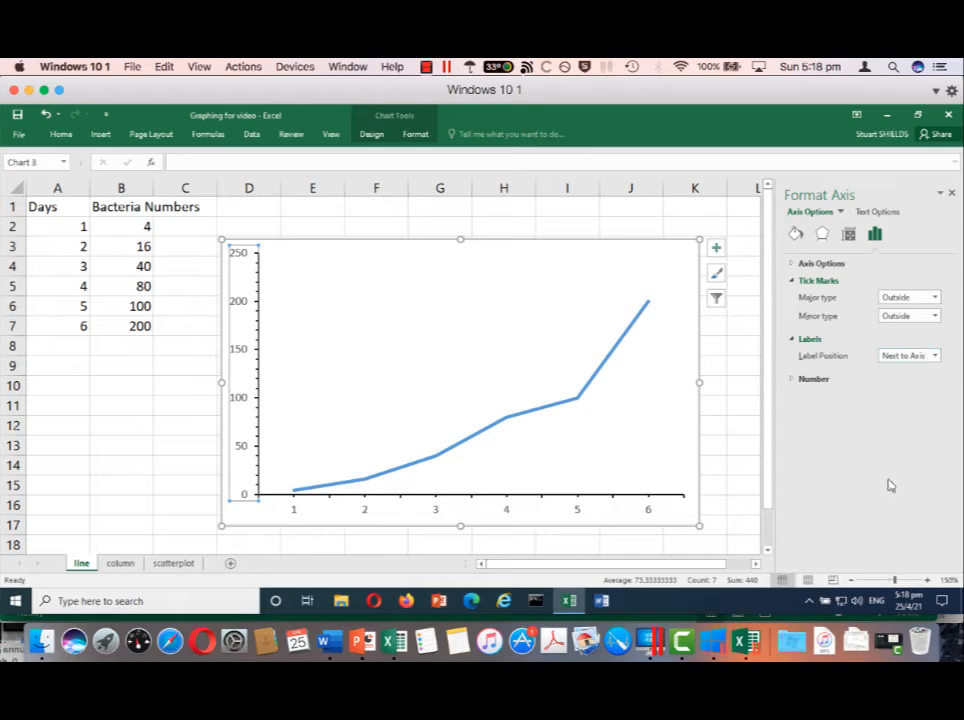
key(ctrl+z)
Add axis titles to both axes of the line chart.
click(717, 250)
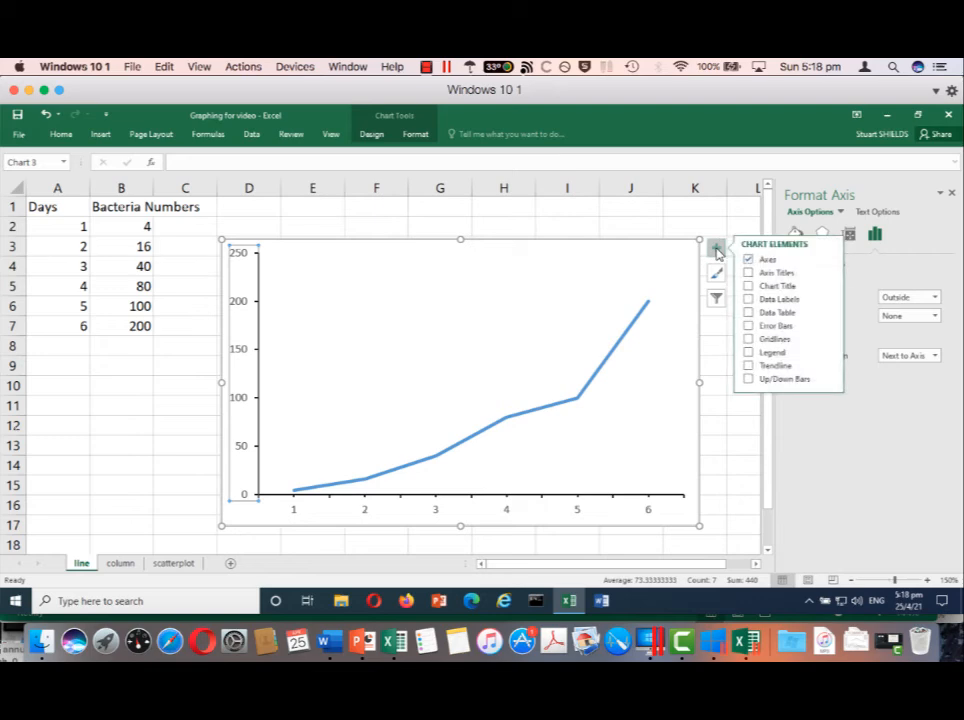
click(704, 221)
click(670, 254)
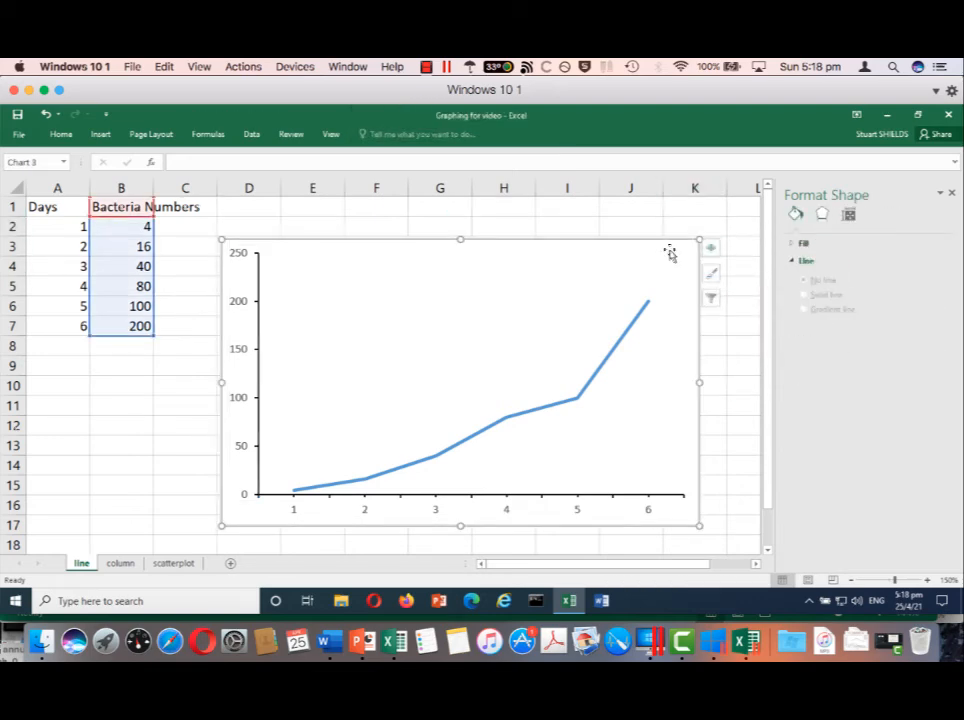
click(717, 249)
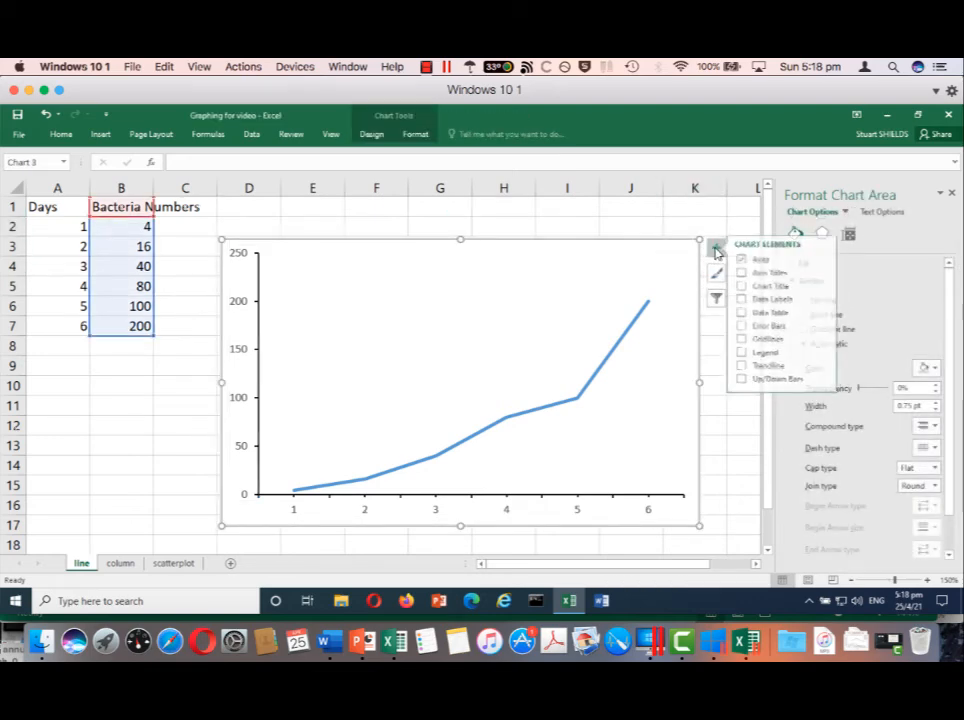
click(768, 274)
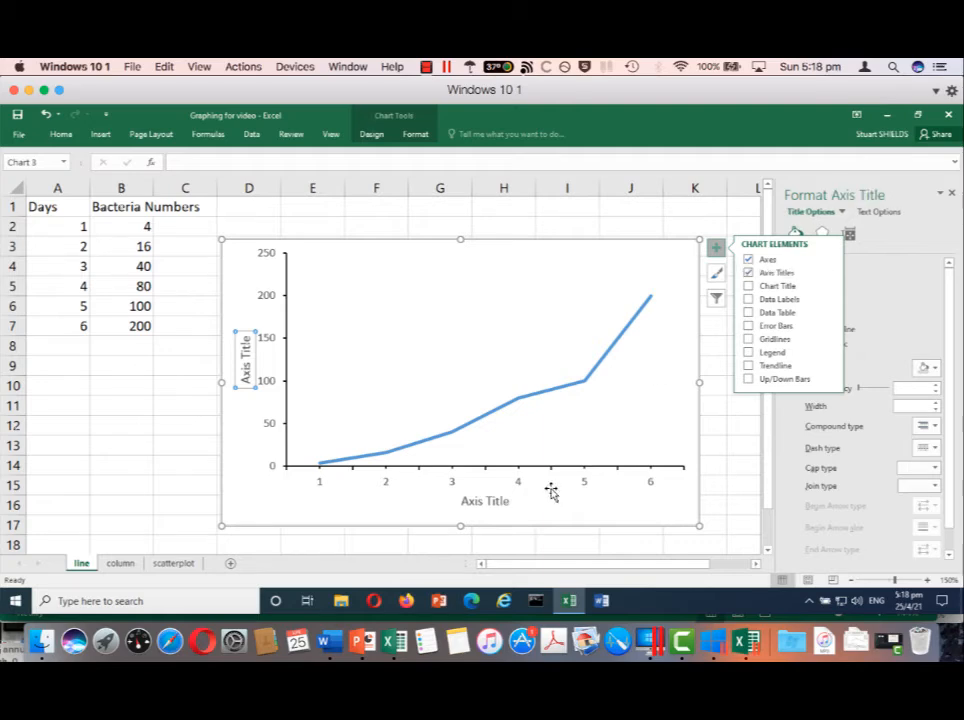
Replace the horizontal axis title's placeholder text with "Time (Days)".
click(481, 500)
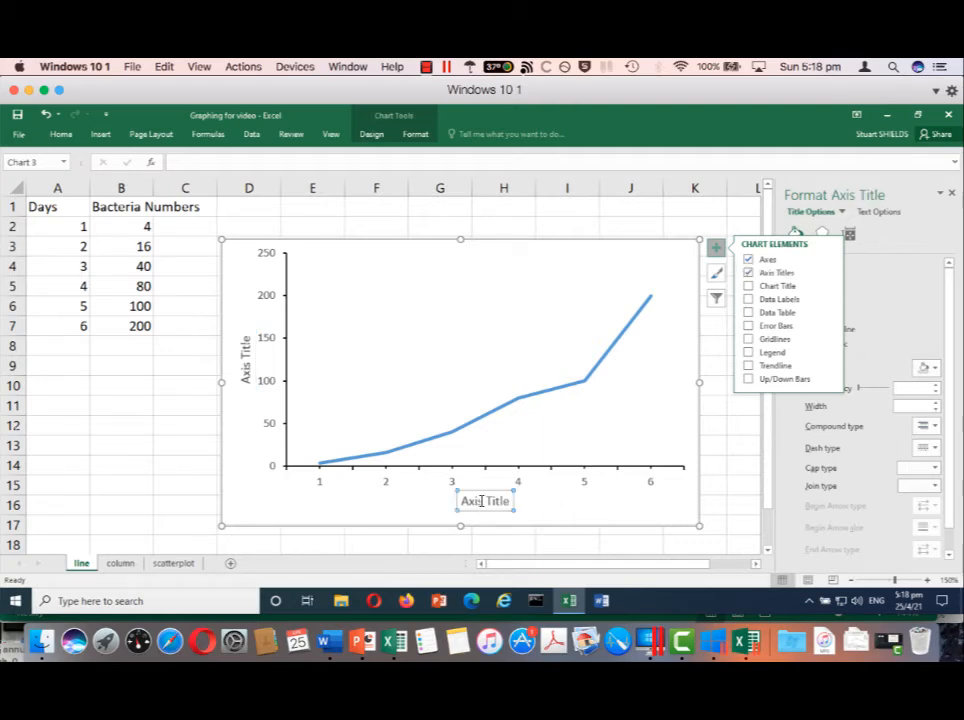
double_click(488, 500)
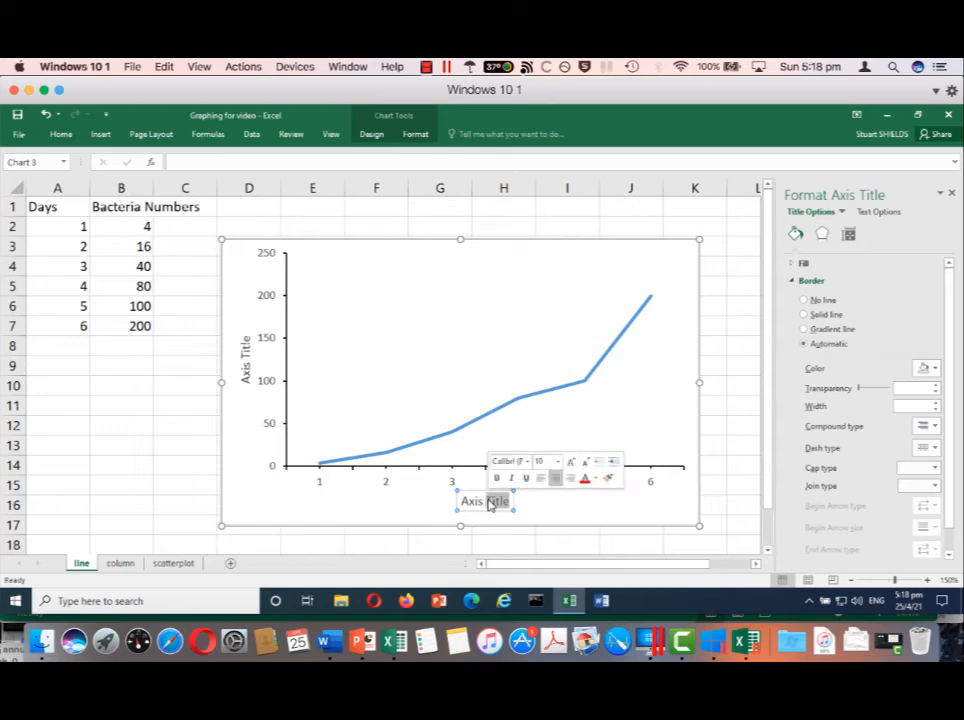
key(BackSpace)
key(BackSpace)
key(BackSpace)
key(BackSpace)
key(BackSpace)
key(BackSpace)
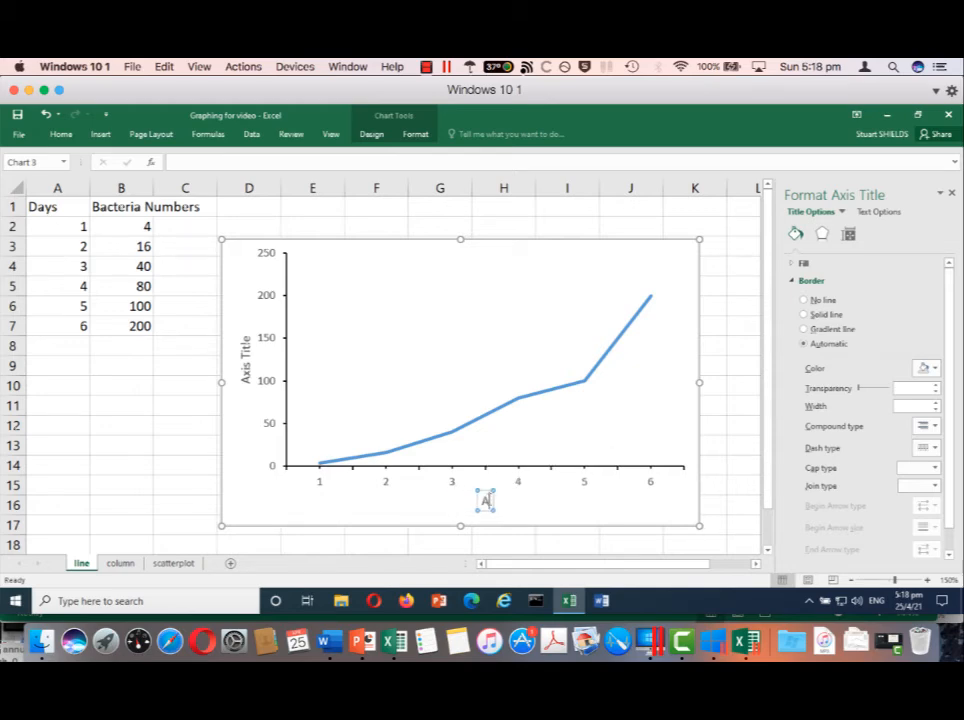
text(Time (Days))
Replace the vertical axis title's placeholder text with "Number of Bacteria".
click(245, 366)
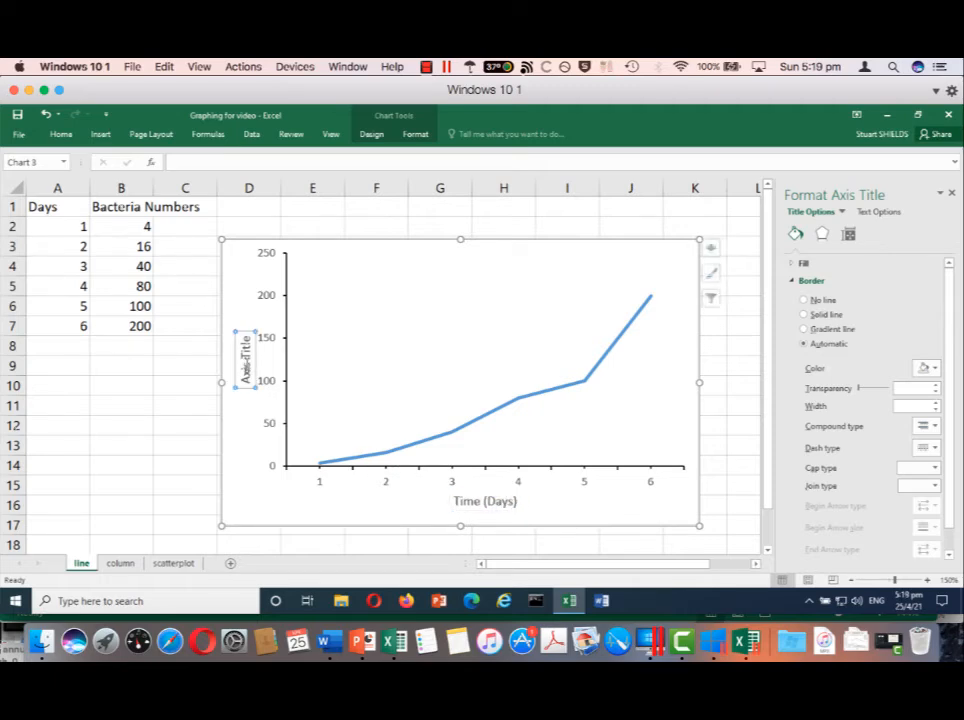
triple_click(244, 345)
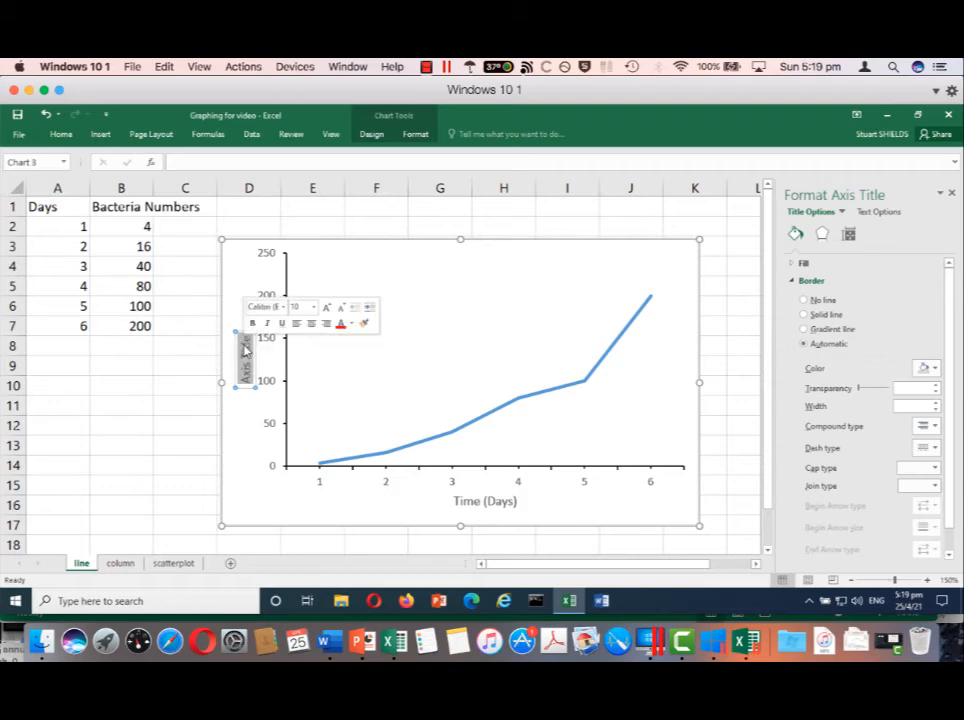
text(Number of)
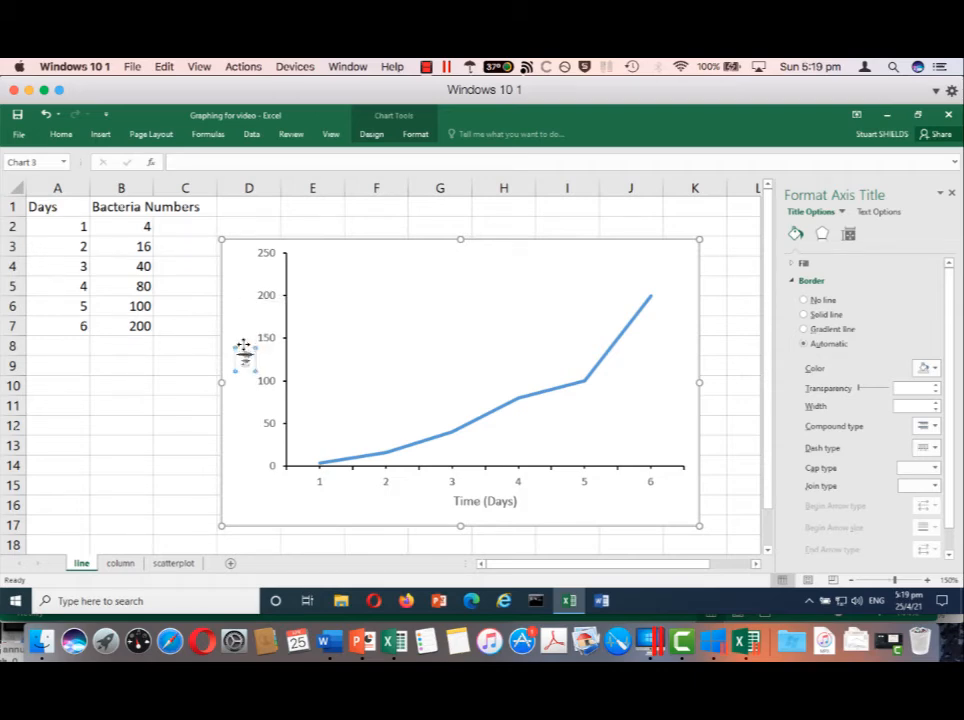
text( Bacteria)
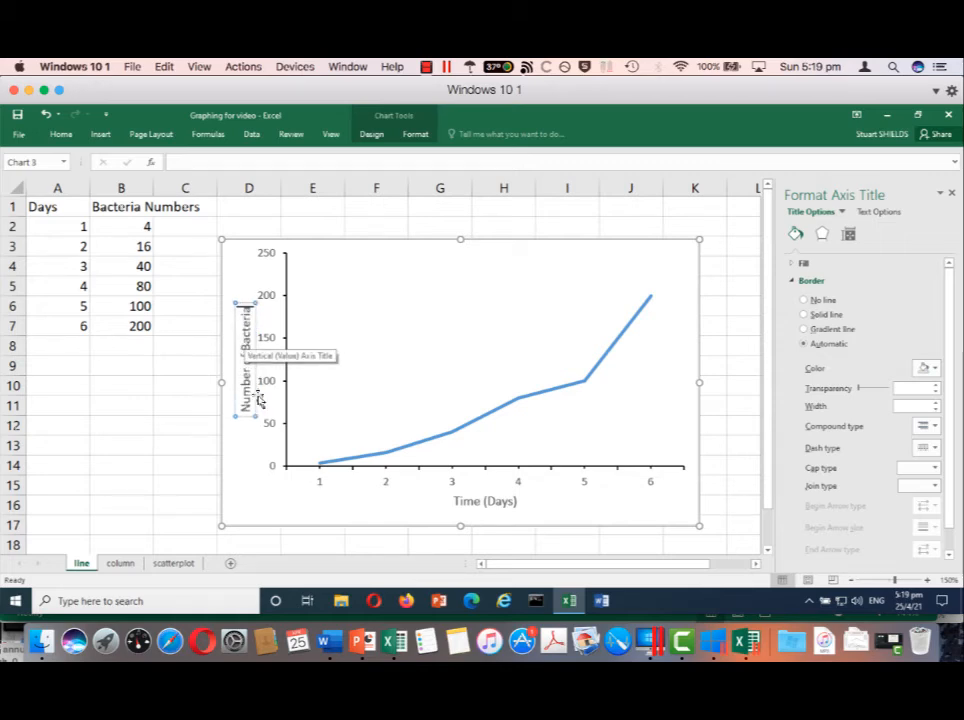
click(250, 467)
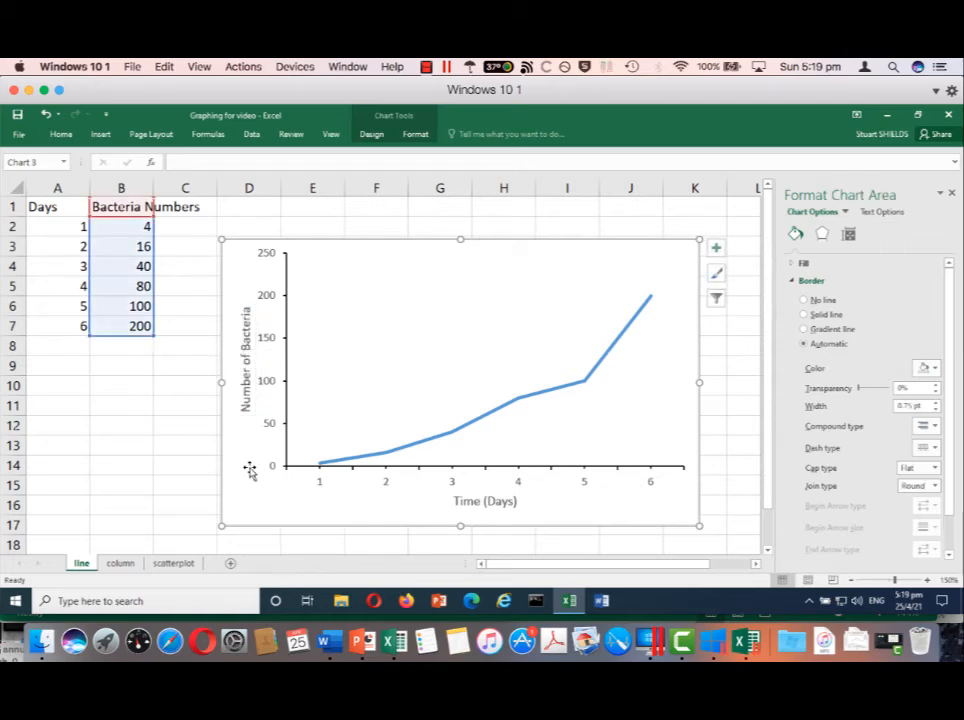
Give the horizontal axis labels of the line chart a solid black text fill.
click(585, 487)
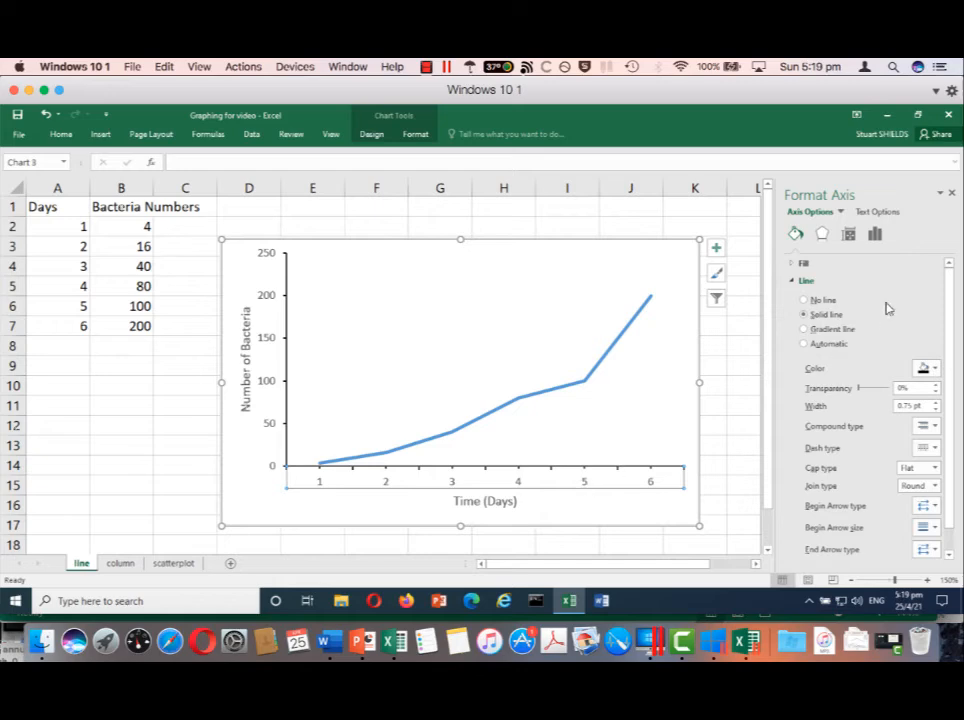
click(875, 212)
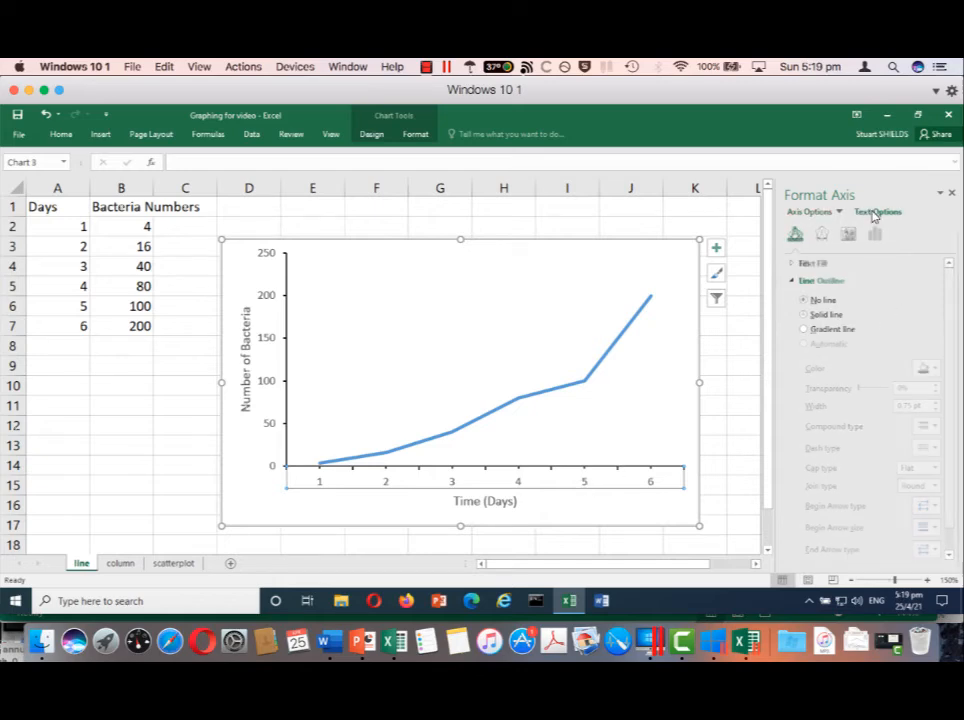
click(792, 263)
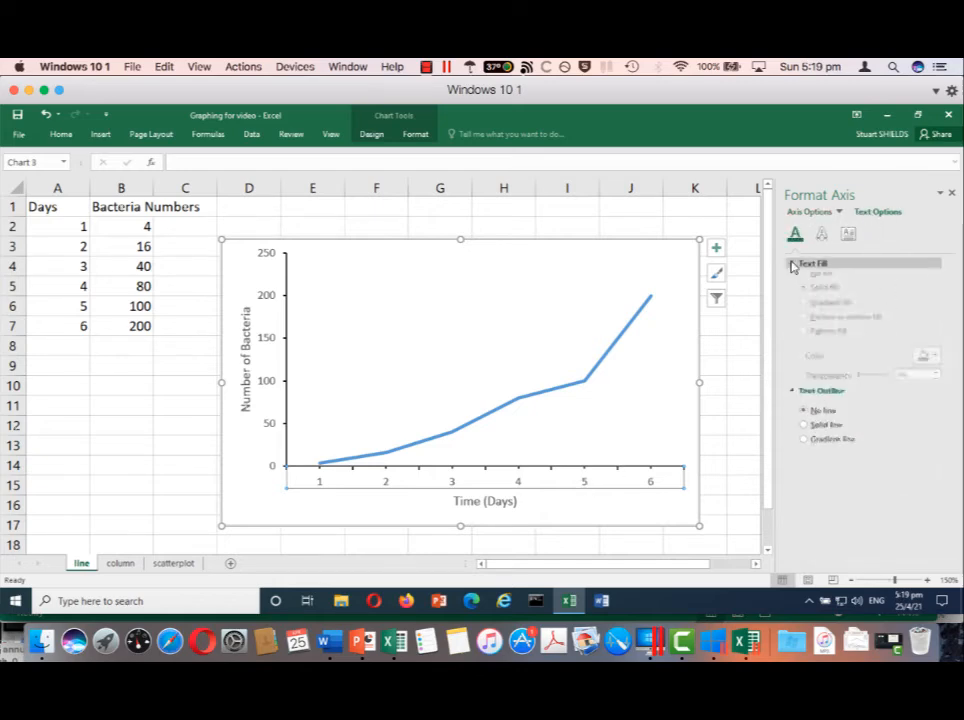
click(822, 297)
click(936, 366)
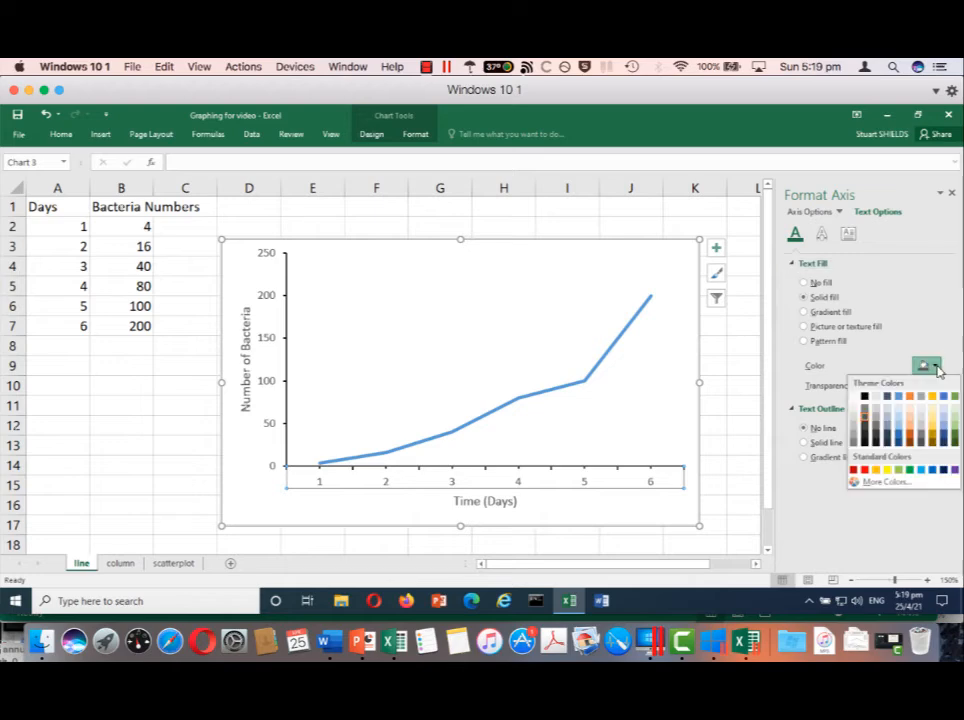
click(863, 397)
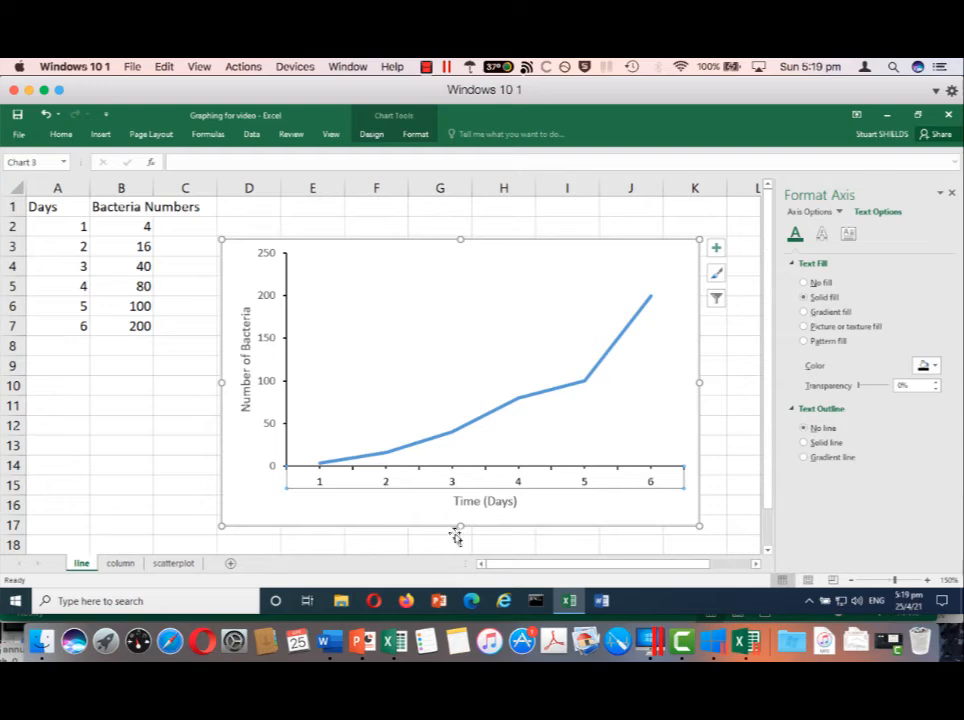
Set the text fill of both axis titles, "Time (Days)" and "Number of Bacteria", to black.
click(493, 502)
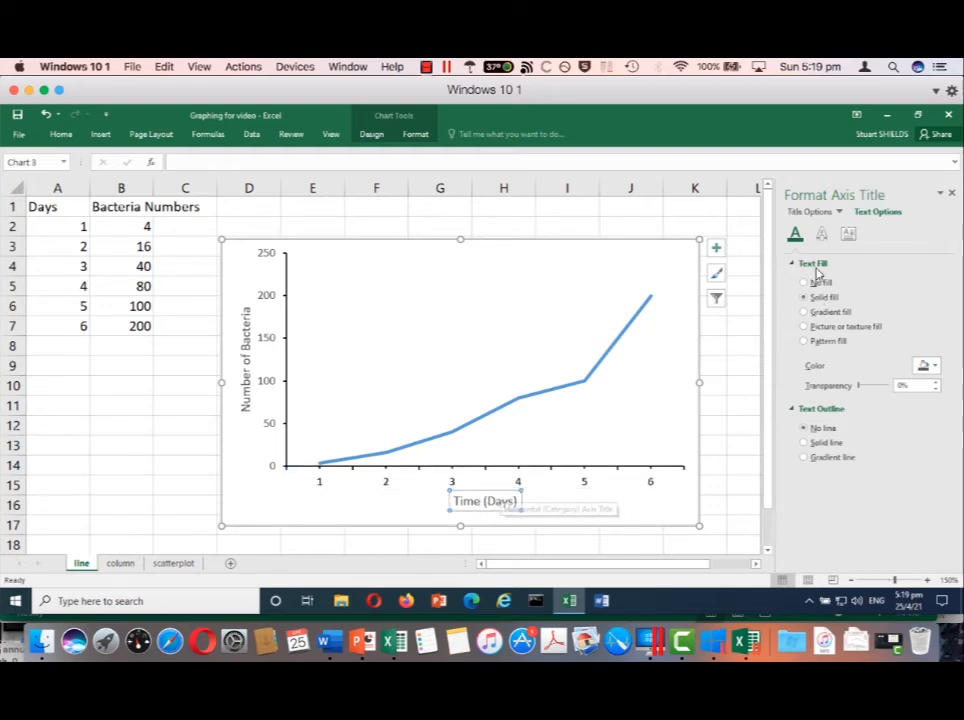
click(934, 366)
click(862, 398)
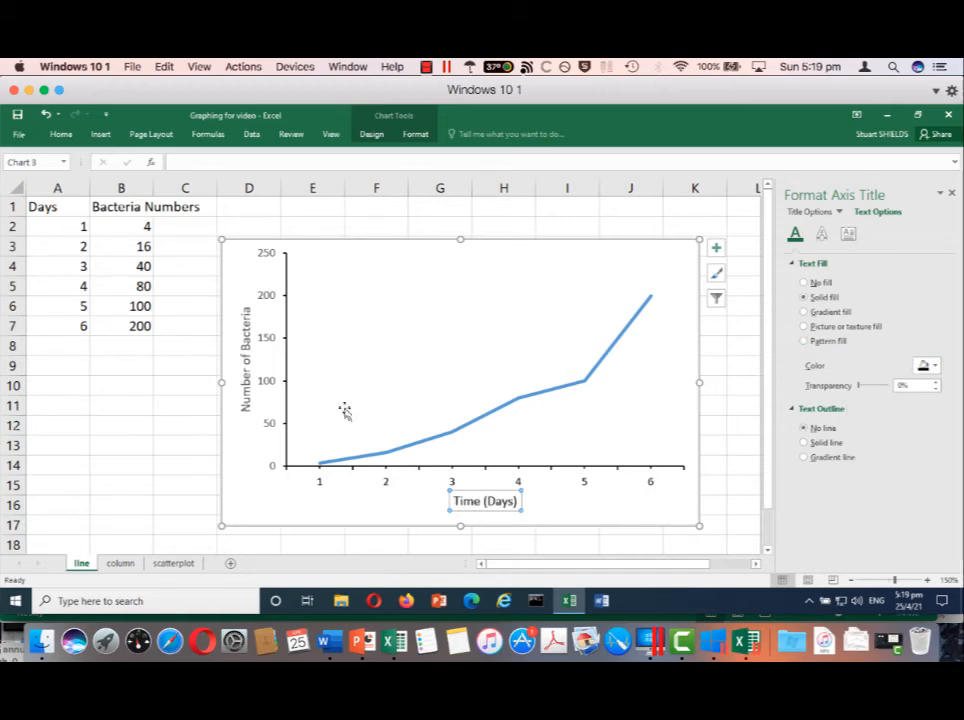
click(246, 365)
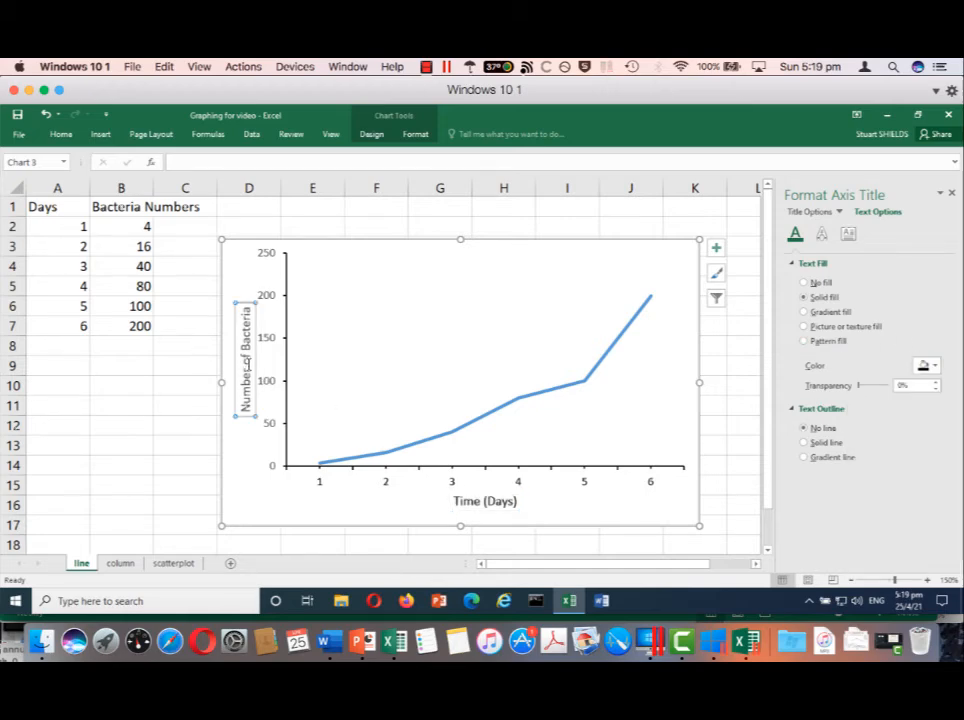
click(929, 366)
click(864, 398)
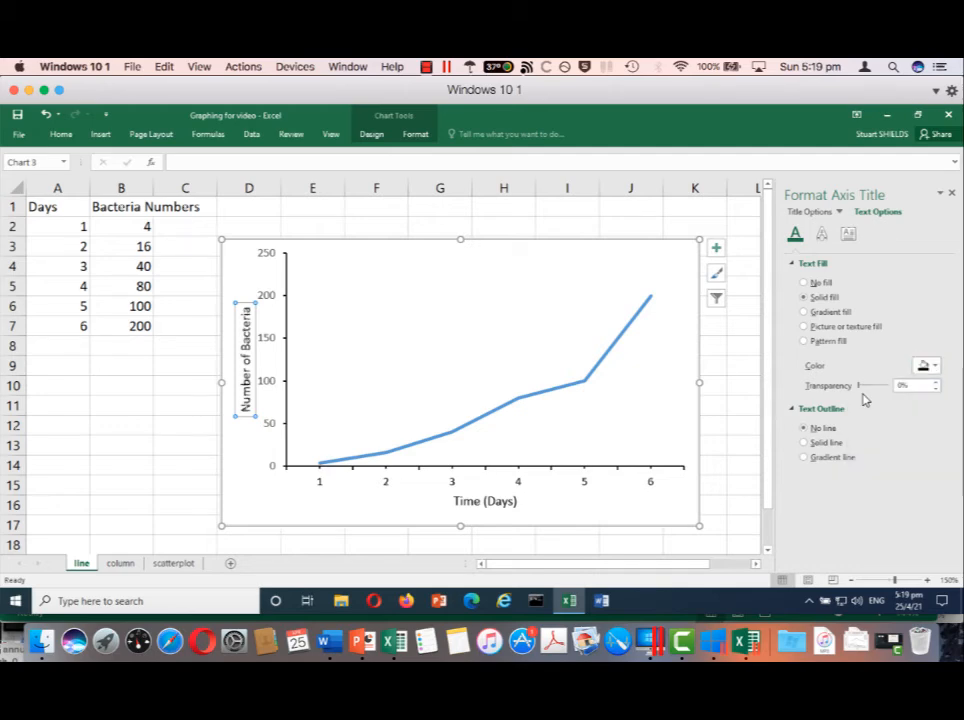
click(156, 461)
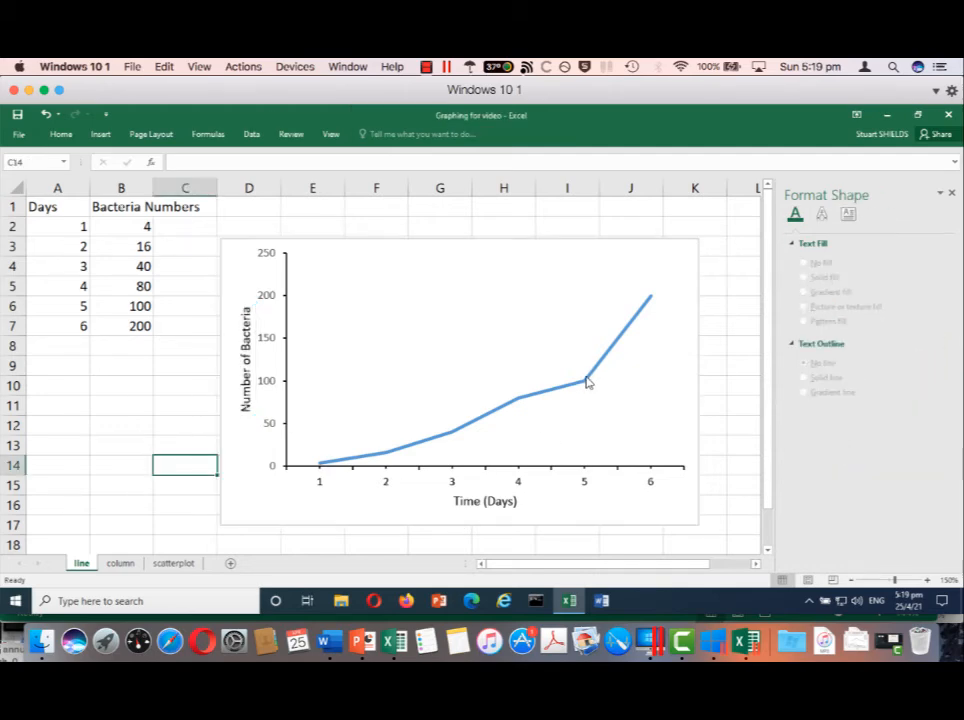
Change the bacteria data series line to solid black.
click(584, 379)
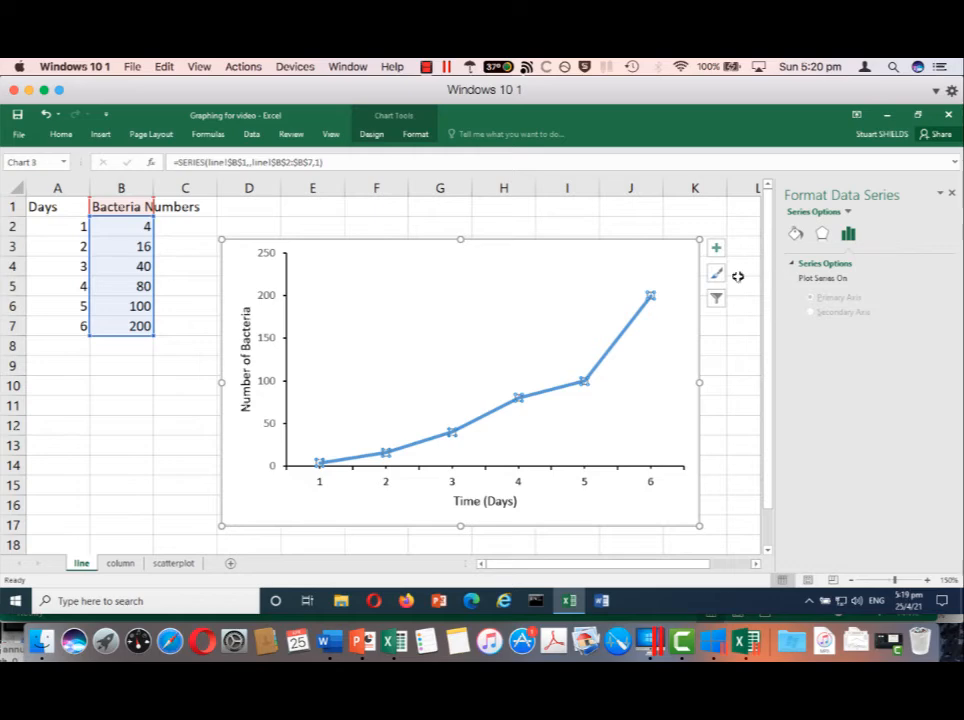
click(796, 236)
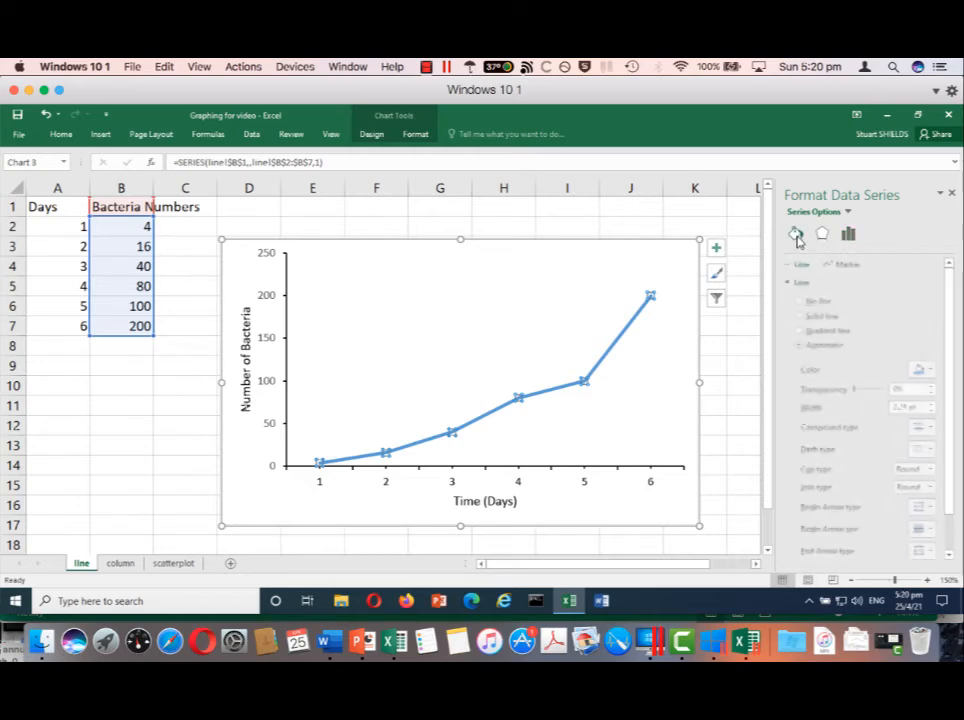
click(931, 371)
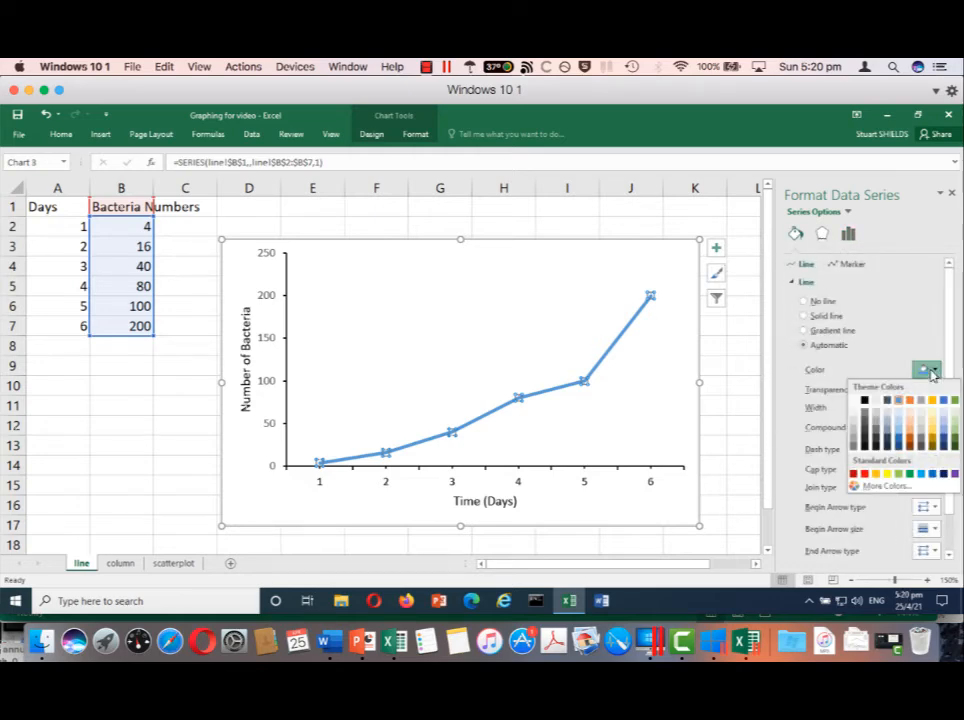
click(865, 400)
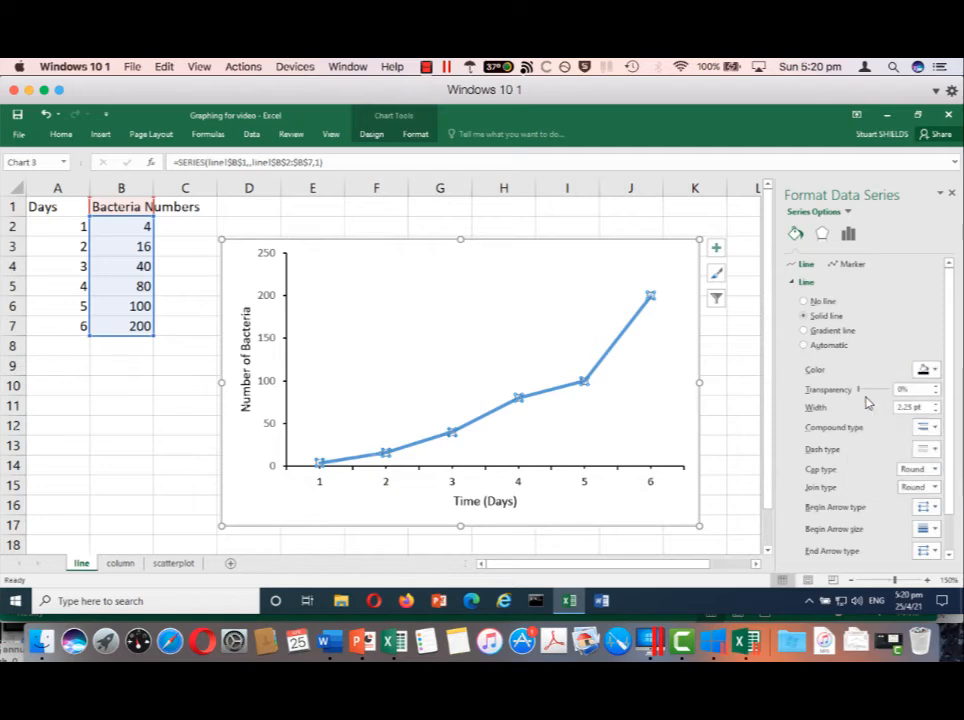
click(749, 397)
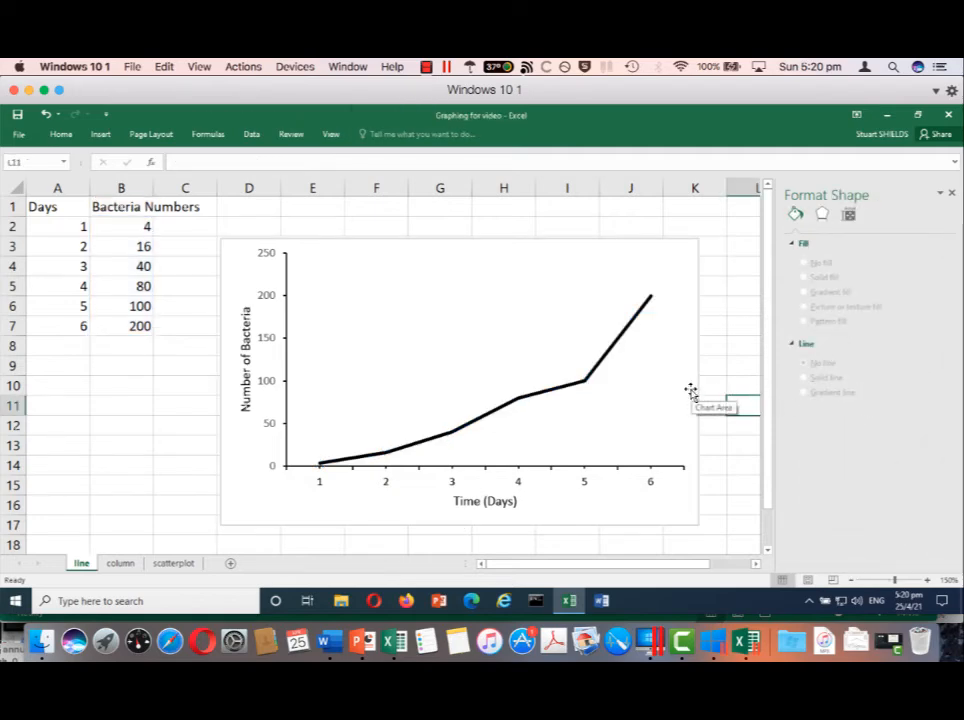
click(724, 348)
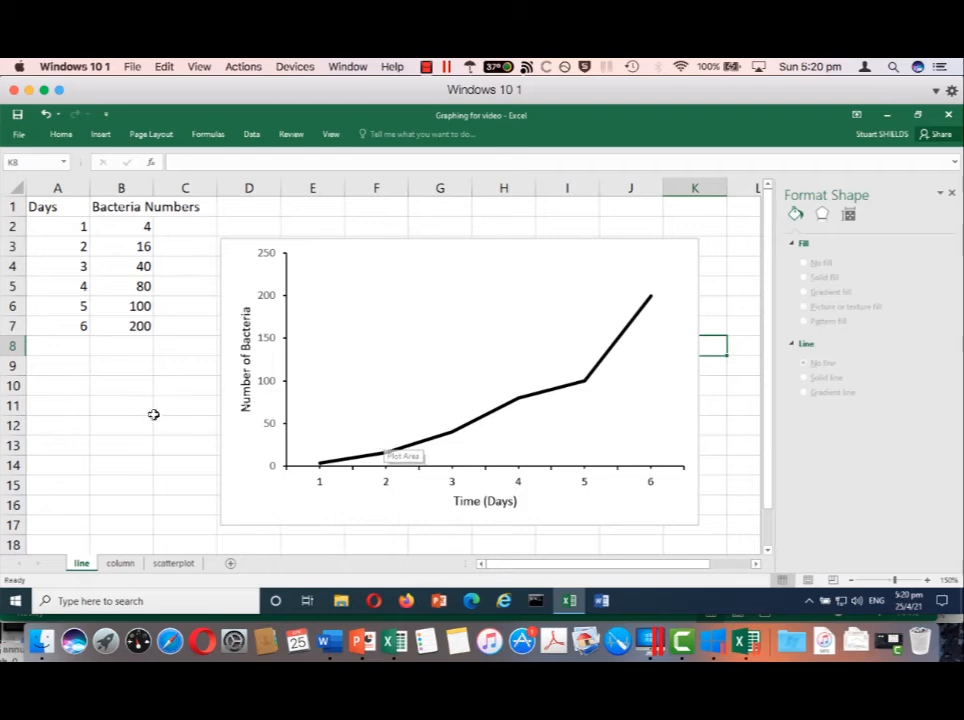
On the column sheet, insert a 2-D clustered column chart from the student and Writing NAPLAN Score data in A1:B11.
click(125, 565)
click(232, 370)
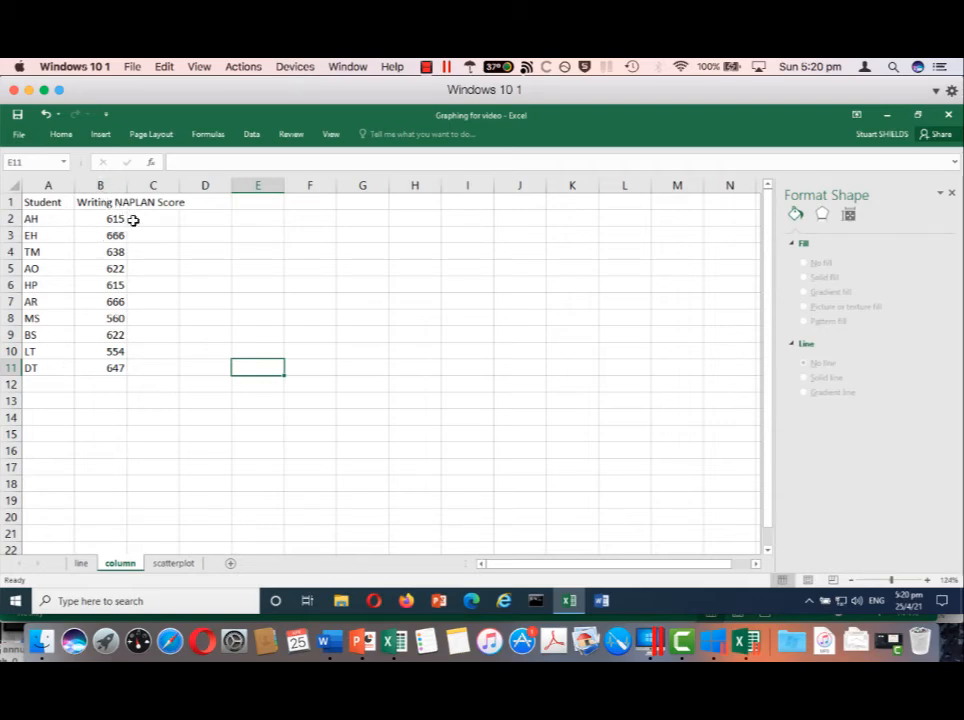
drag(107, 202, 103, 366)
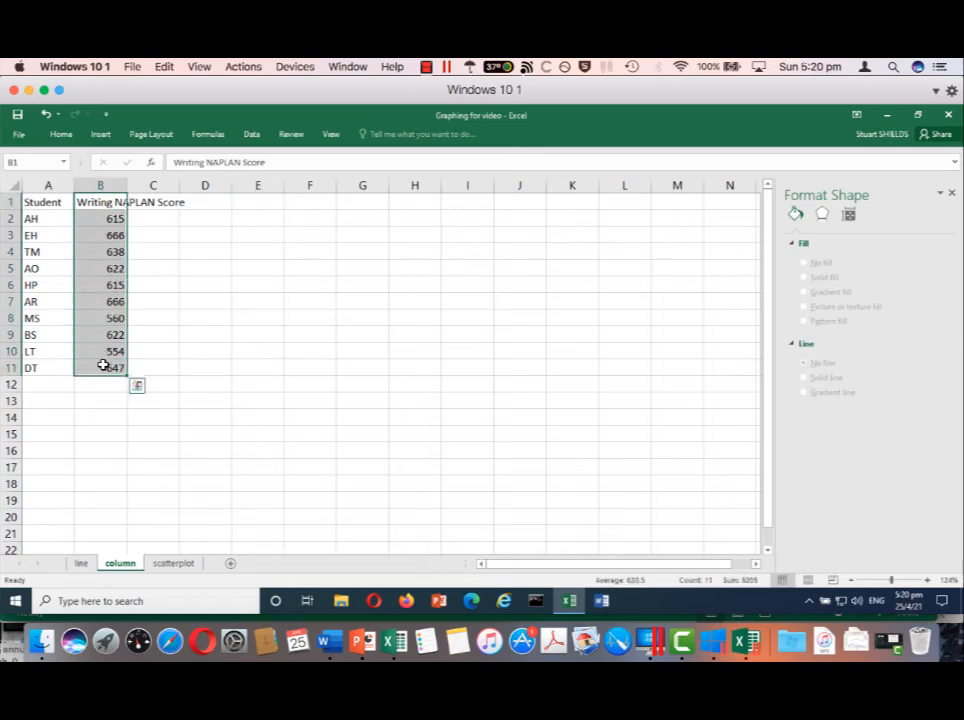
drag(45, 202, 110, 369)
click(103, 135)
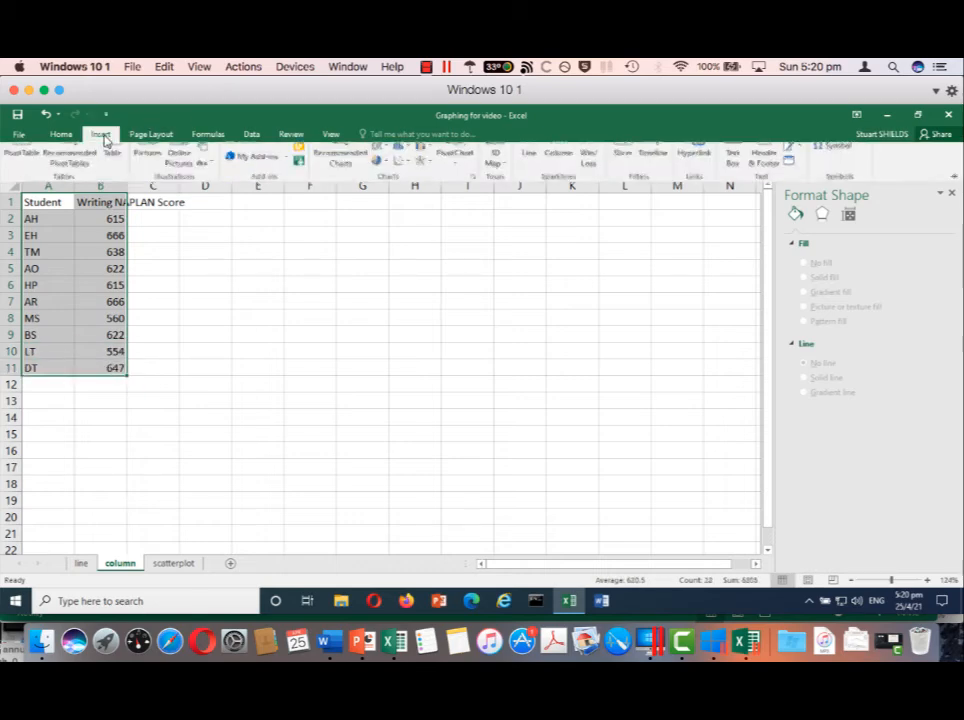
click(380, 155)
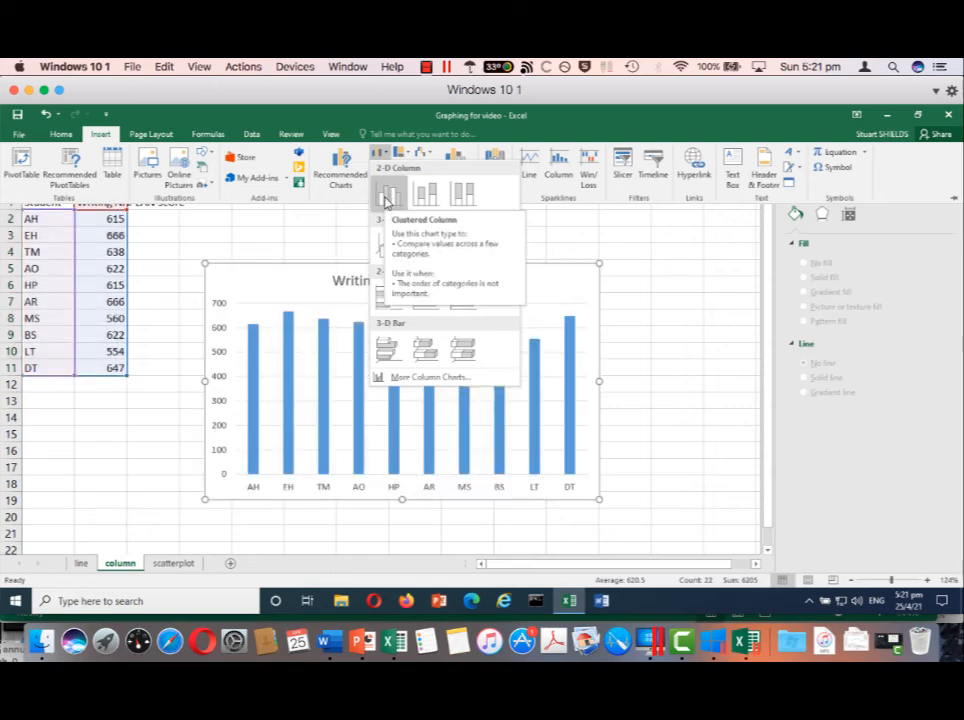
click(388, 197)
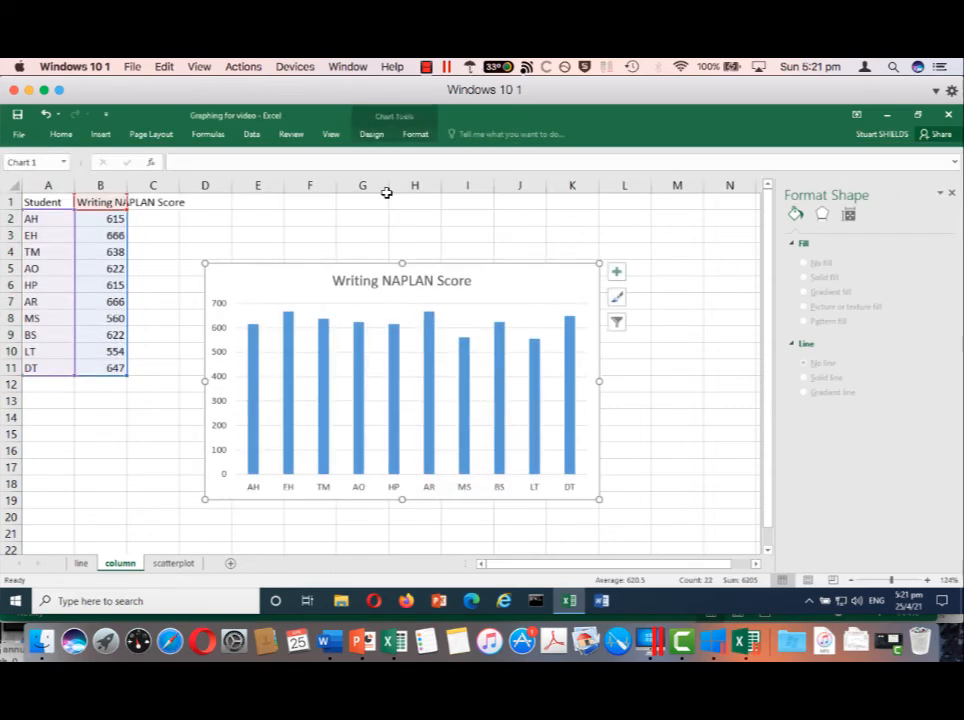
Format all columns of the NAPLAN chart with a solid black border and no fill.
click(570, 441)
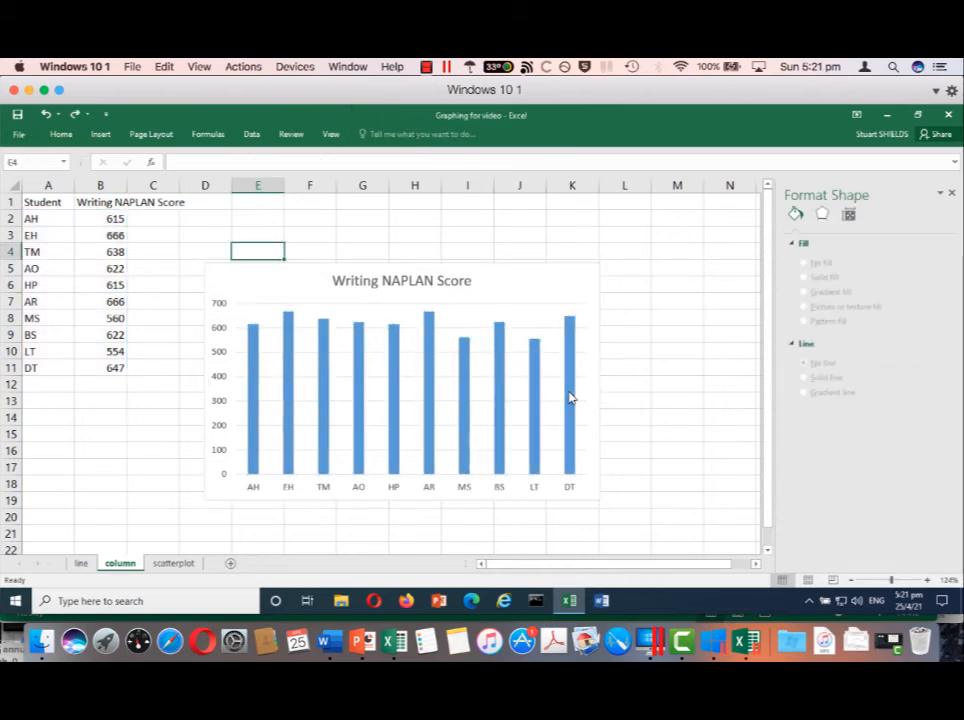
click(570, 395)
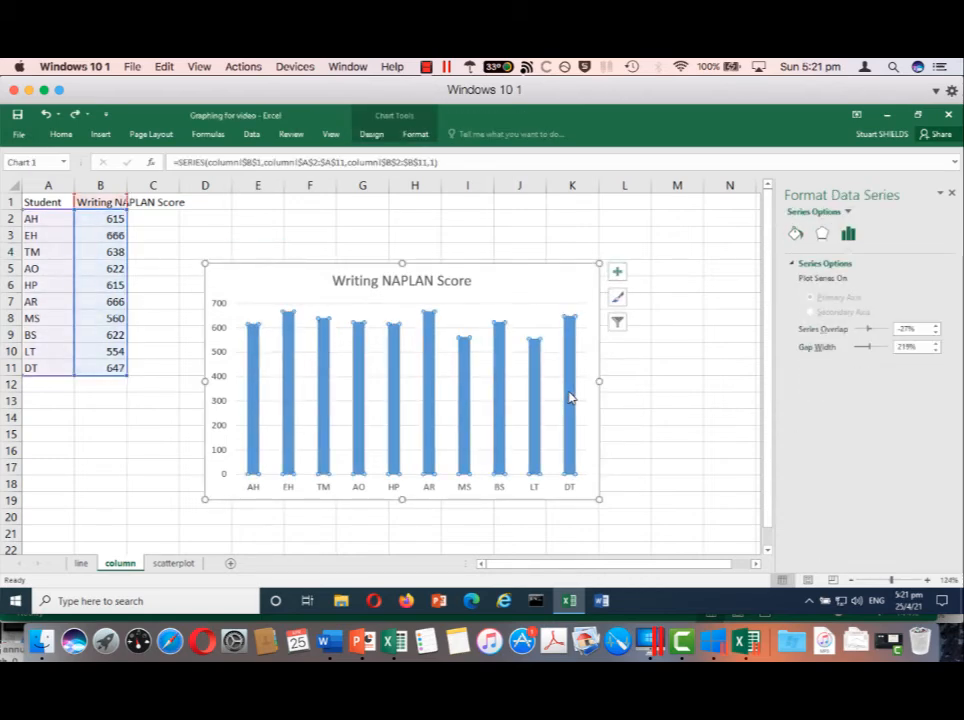
click(795, 233)
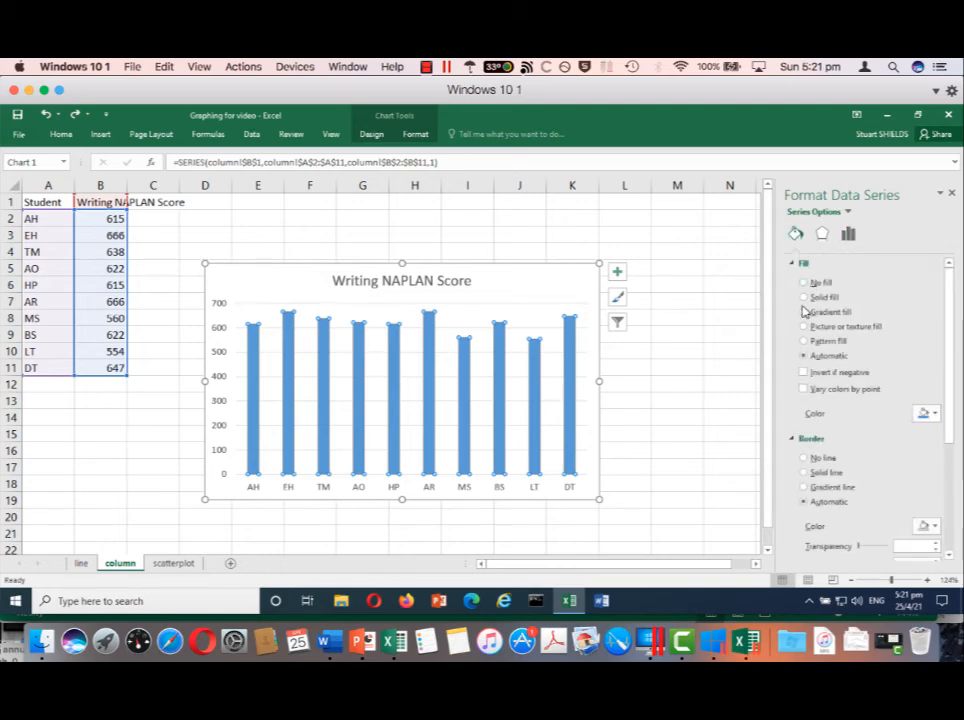
click(804, 473)
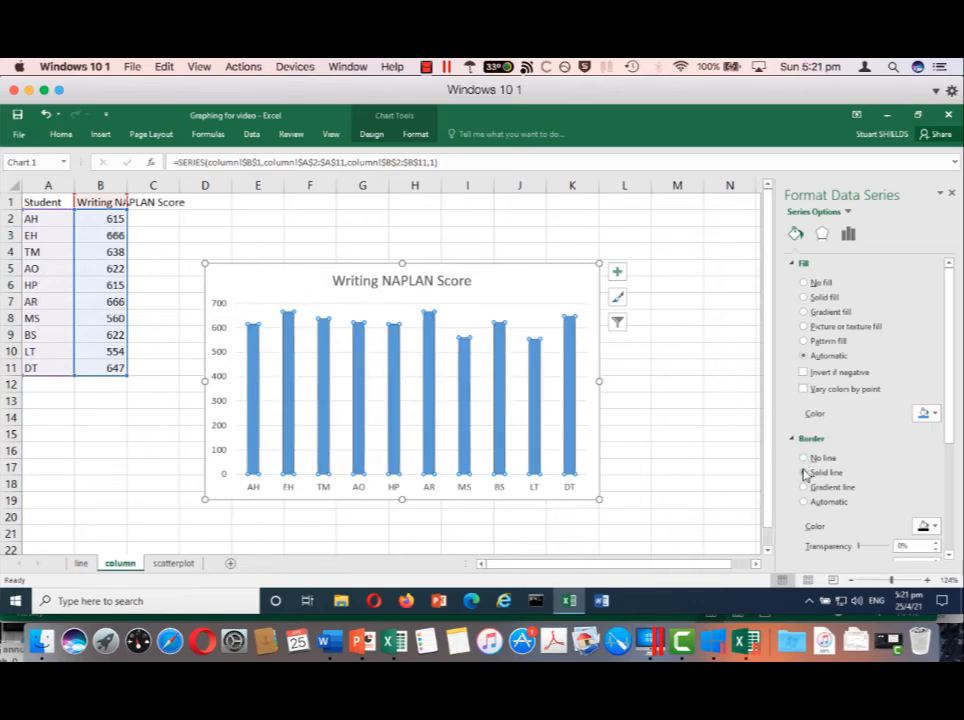
click(804, 284)
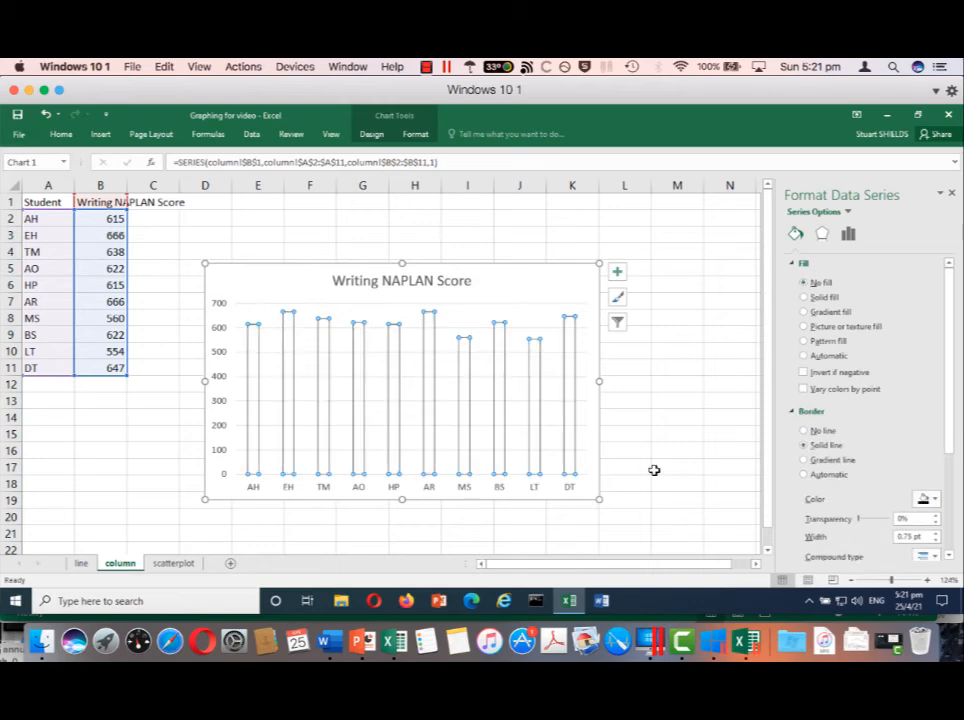
click(665, 402)
Delete the column chart's major gridlines and give its horizontal axis a solid line.
click(551, 336)
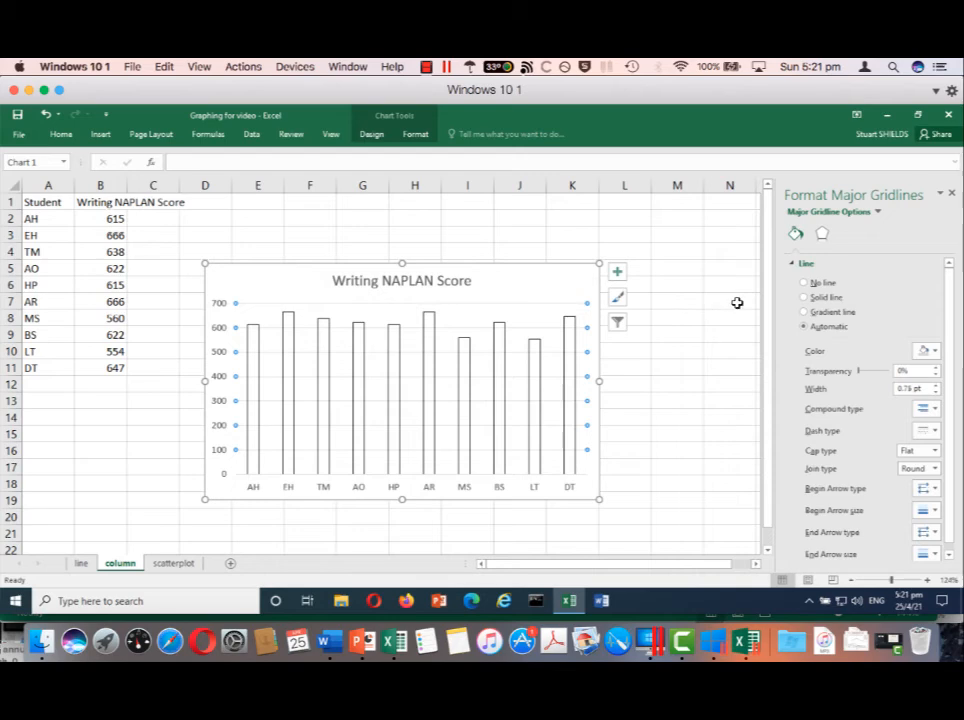
key(Escape)
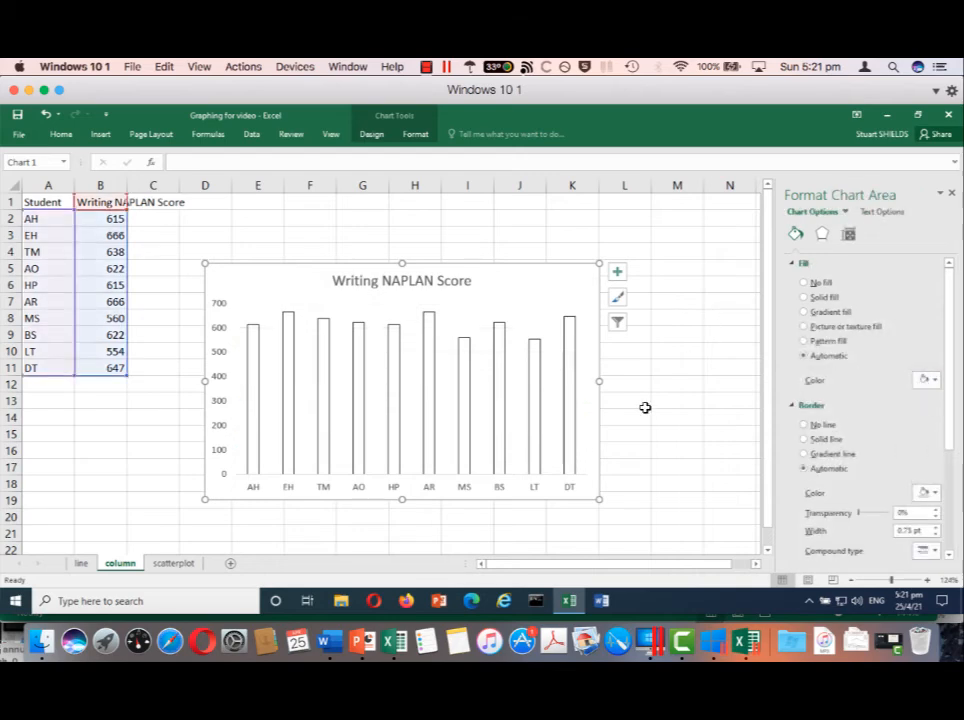
click(552, 476)
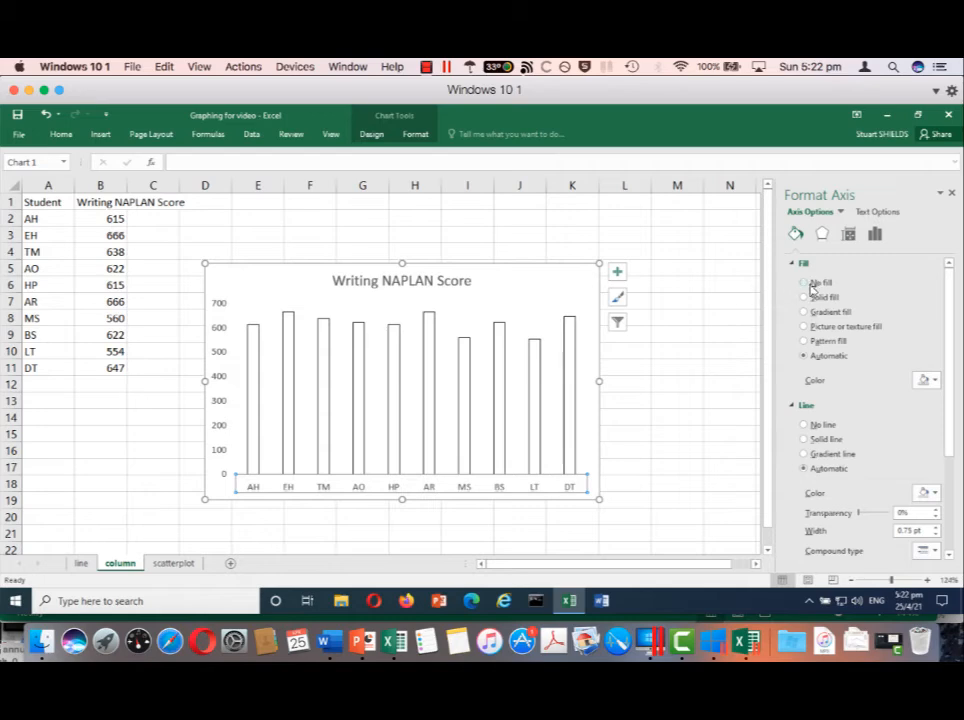
click(805, 440)
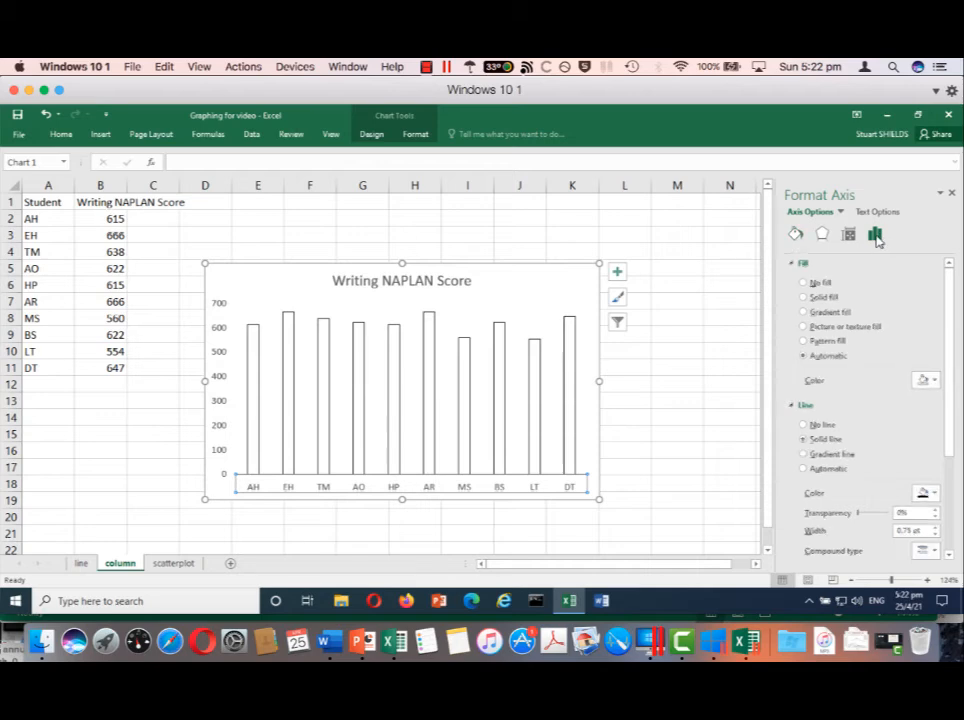
Set both the major and minor tick mark types of the column chart's horizontal axis to Outside.
click(875, 233)
click(795, 283)
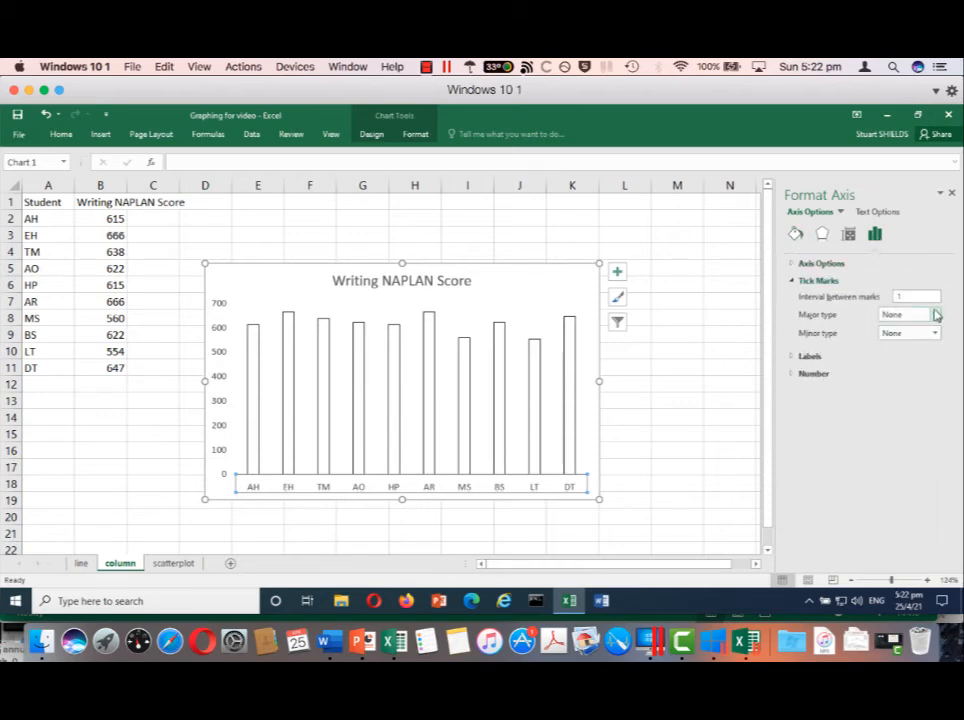
click(936, 316)
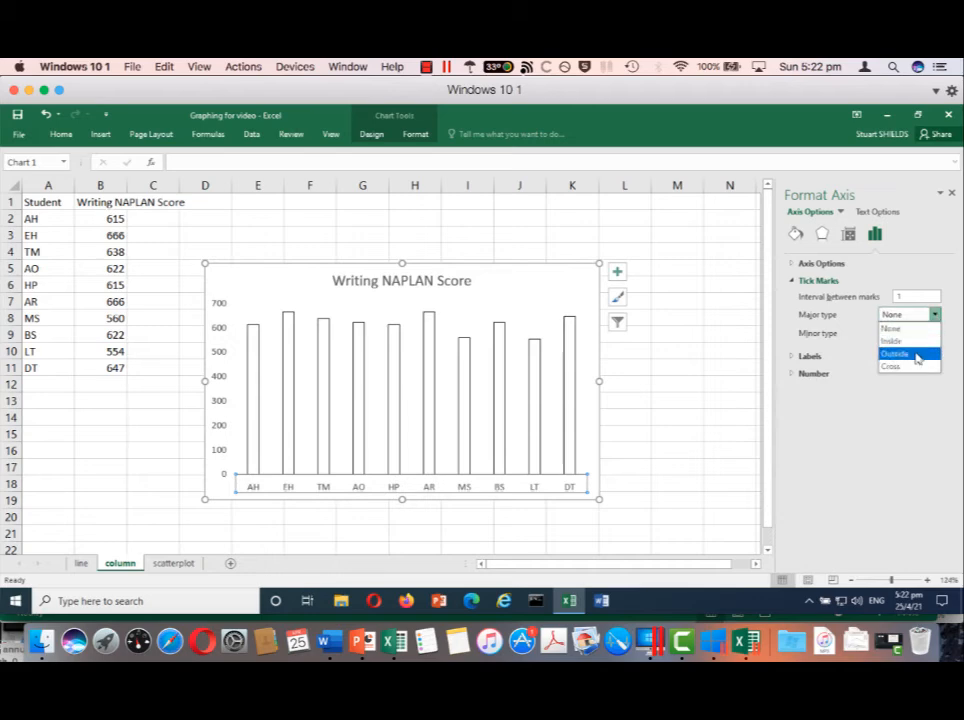
click(917, 356)
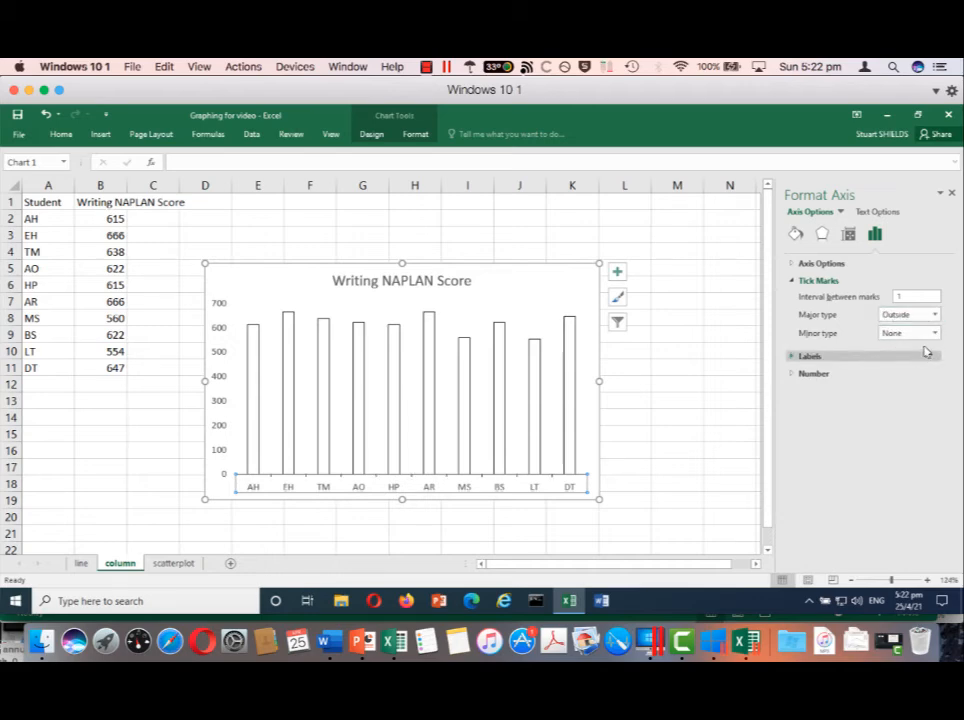
click(936, 335)
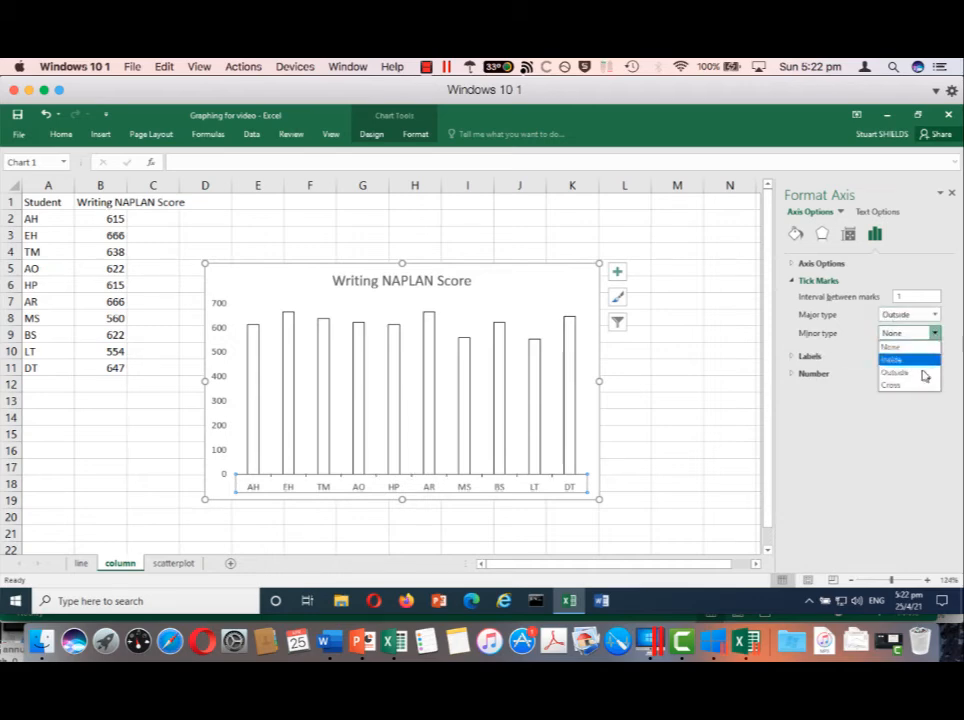
click(922, 374)
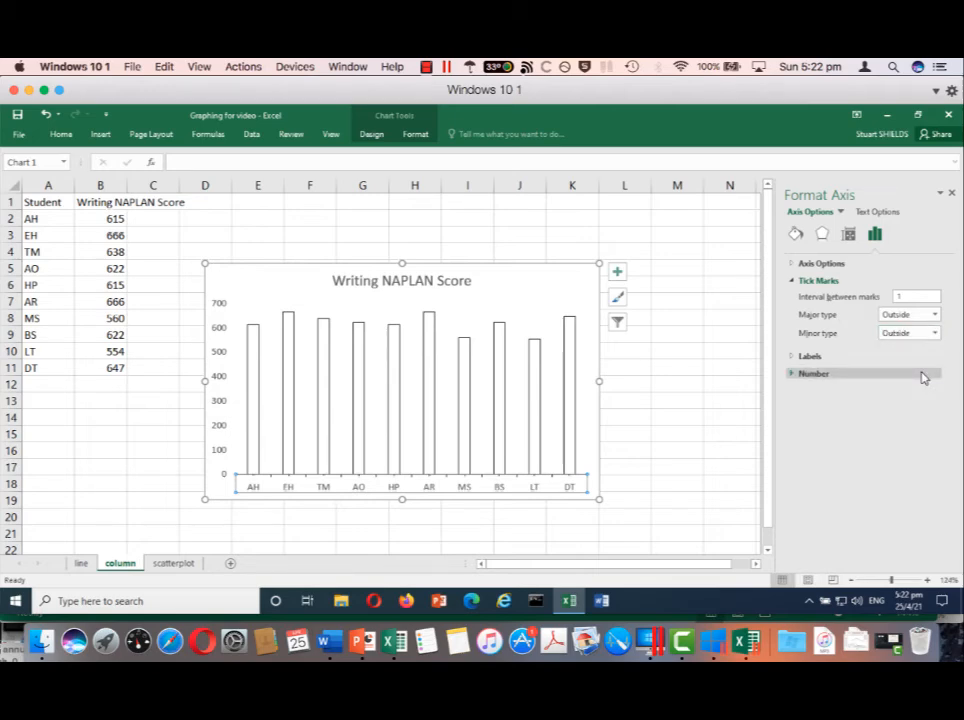
Set the major tick mark type of the column chart's horizontal axis to None.
click(936, 316)
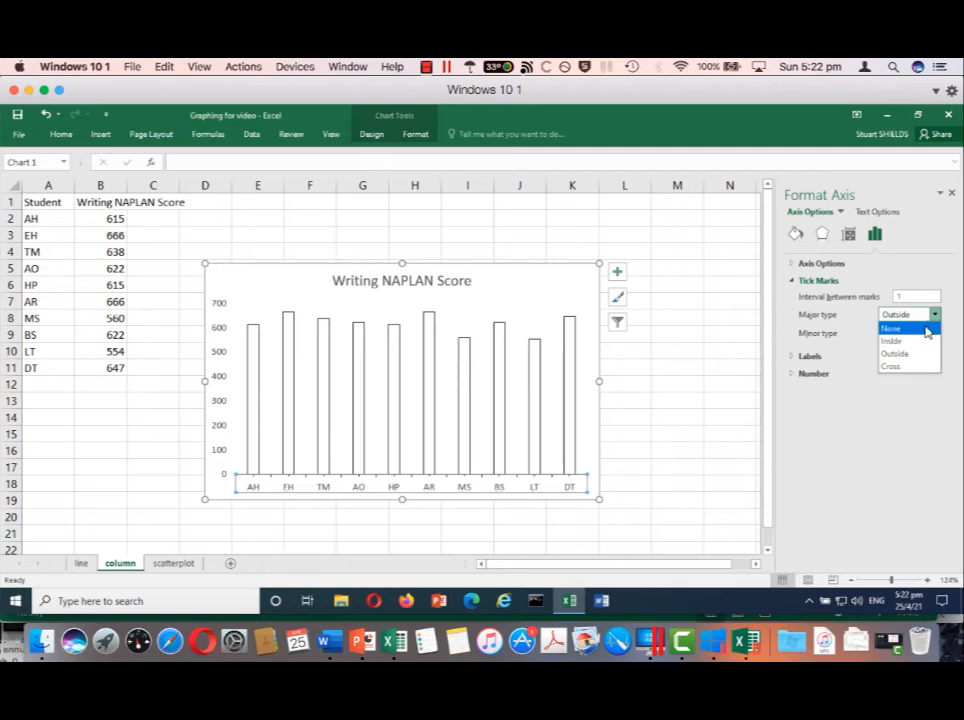
click(927, 330)
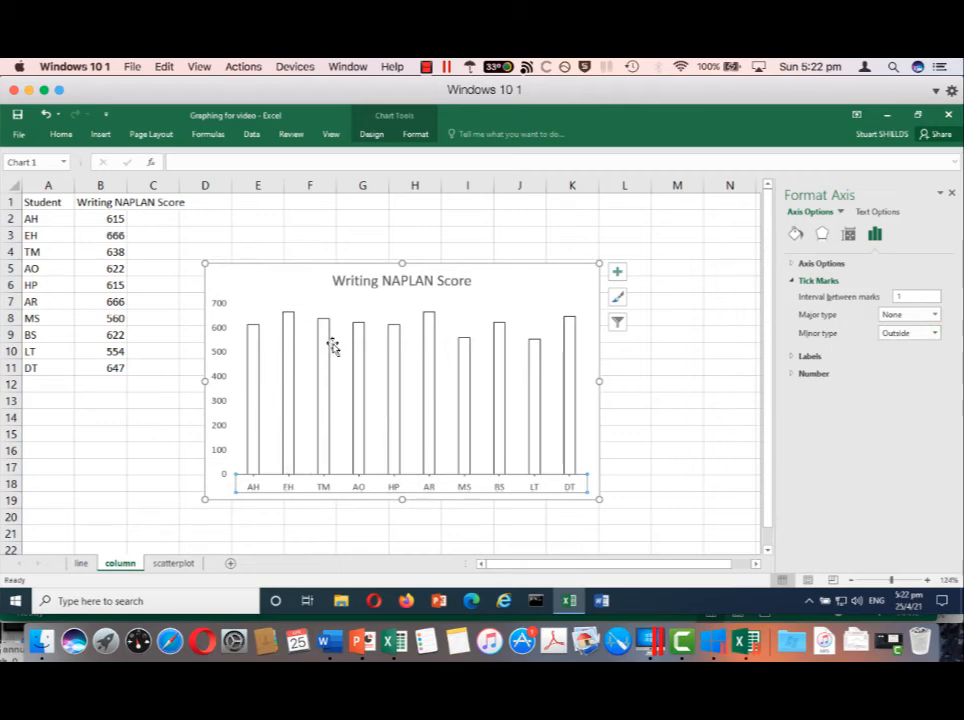
mouse_move(322, 349)
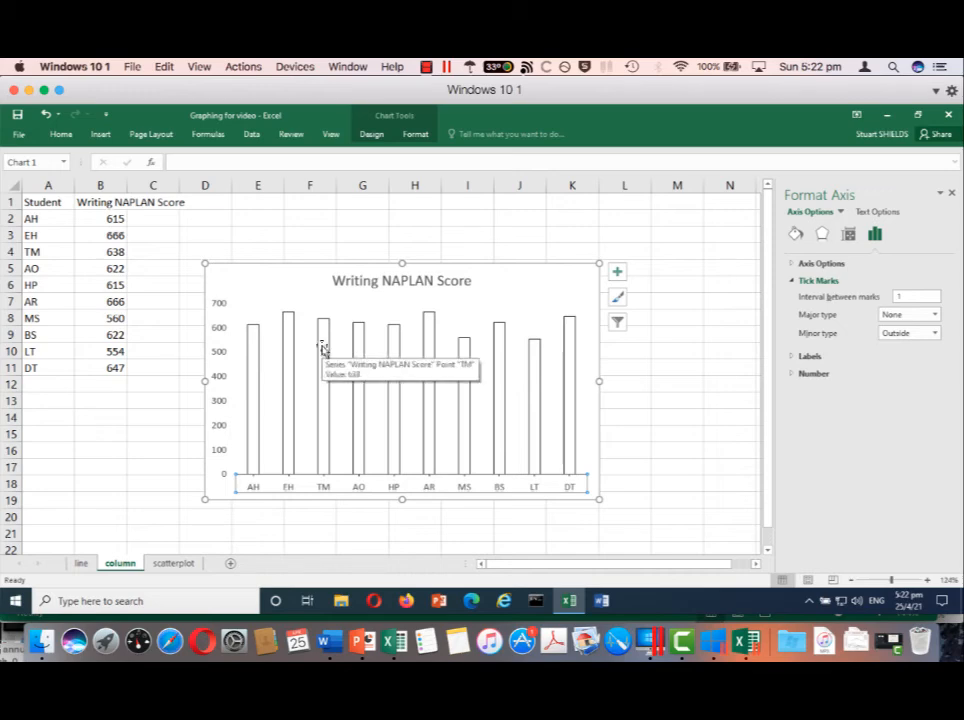
Give the column chart's vertical axis a solid line.
click(220, 359)
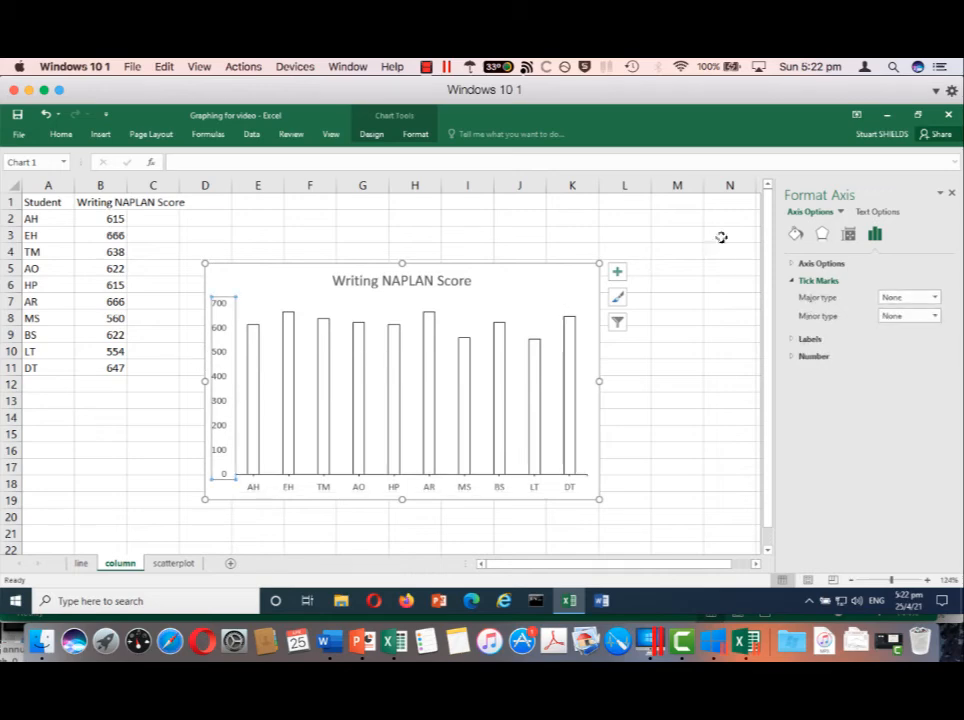
click(797, 236)
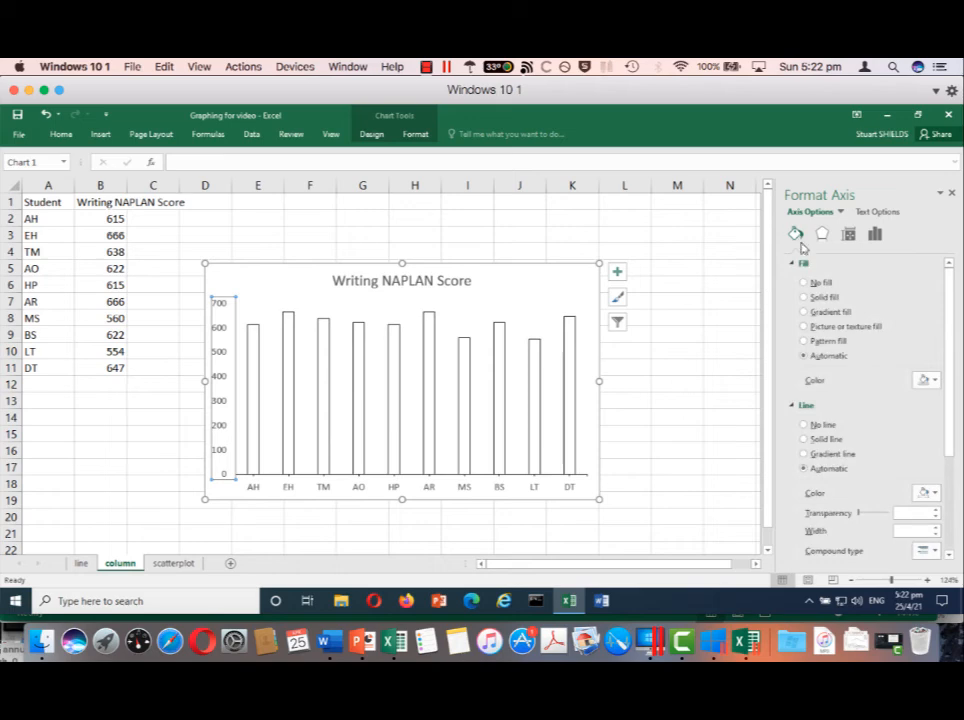
click(825, 441)
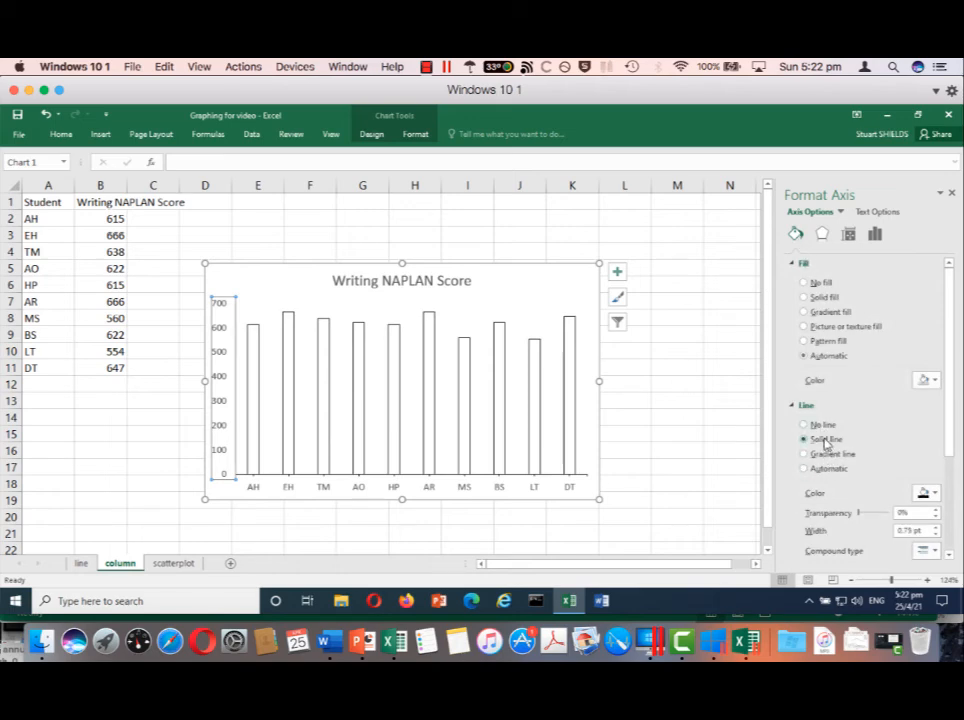
click(935, 494)
click(932, 494)
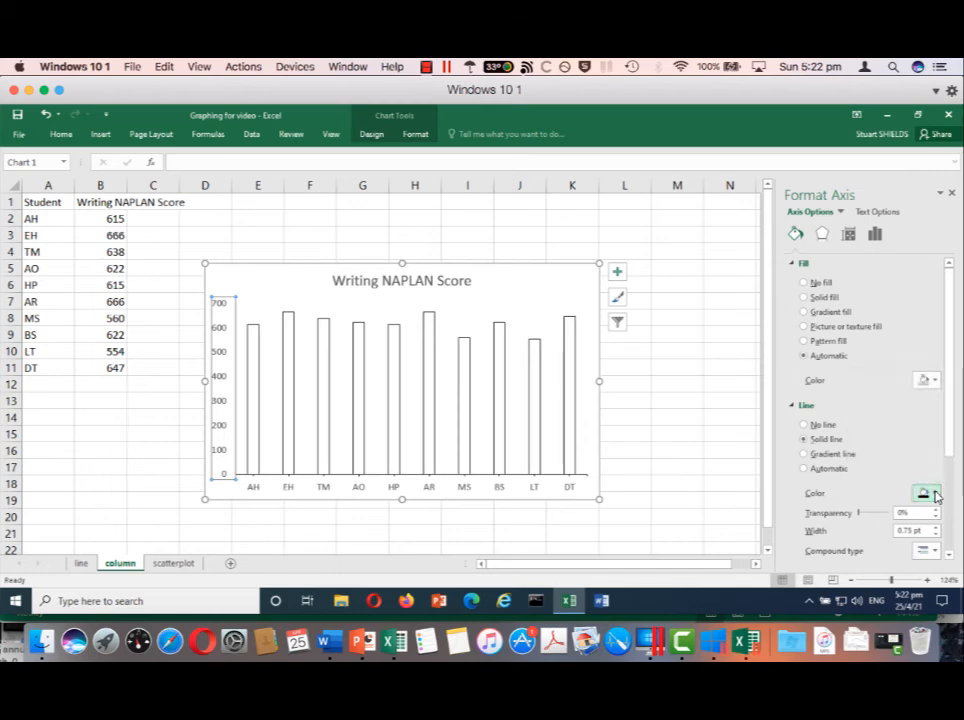
click(262, 291)
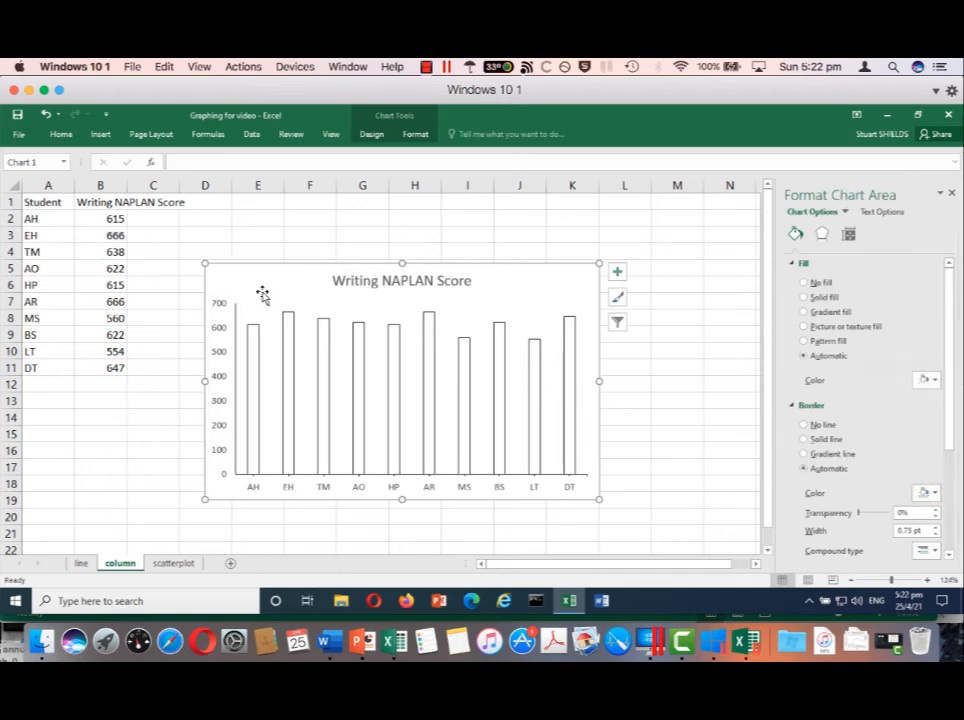
Set the major tick mark type of the column chart's vertical axis to Outside.
click(220, 308)
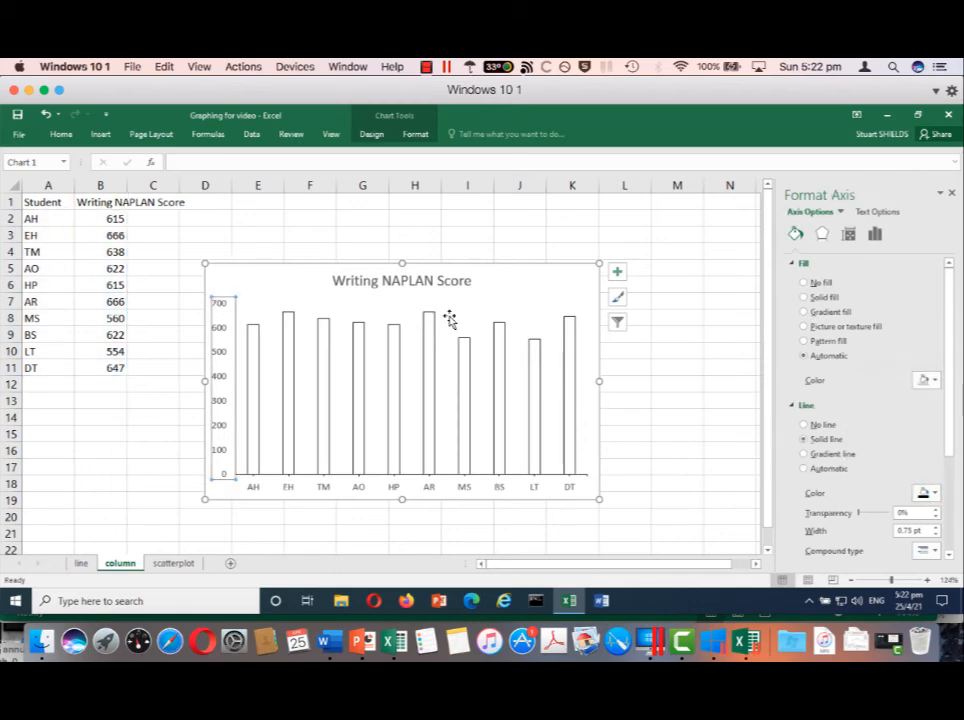
click(876, 235)
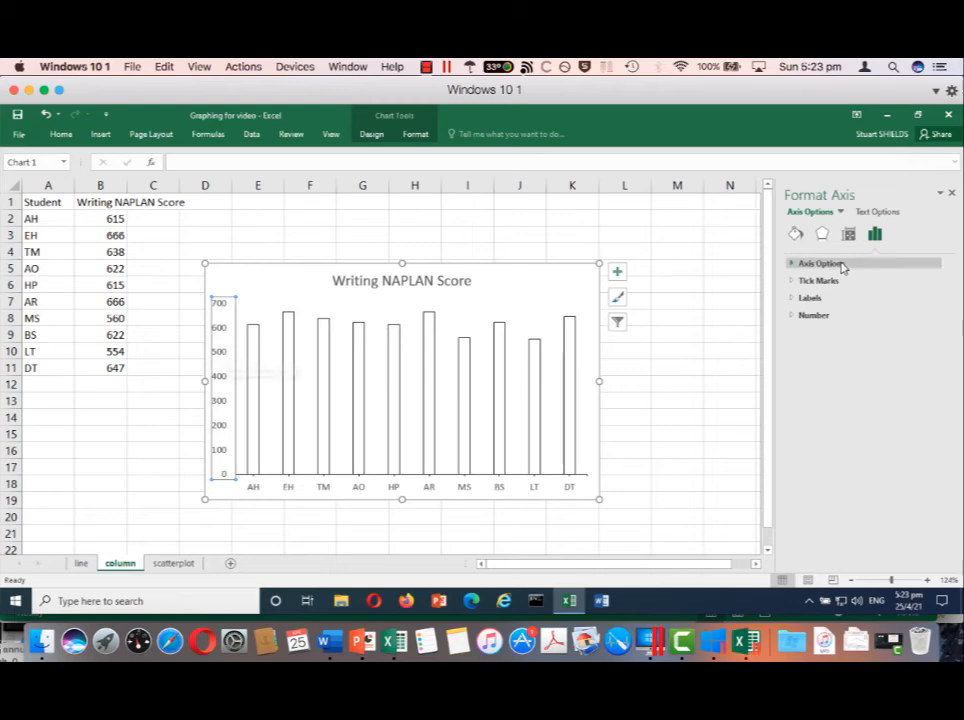
click(792, 281)
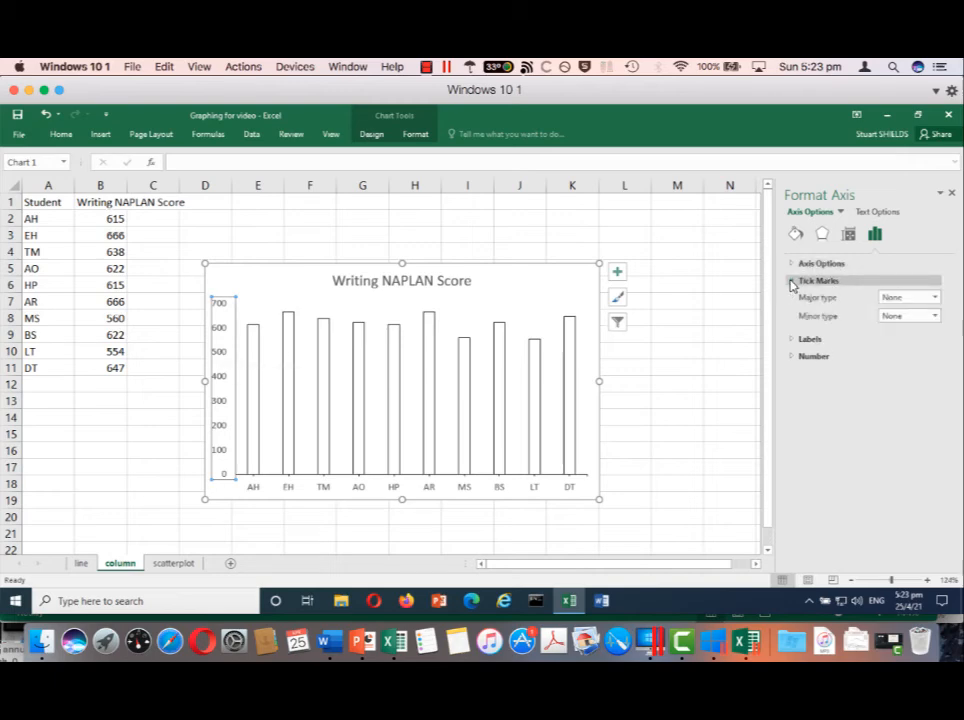
click(934, 298)
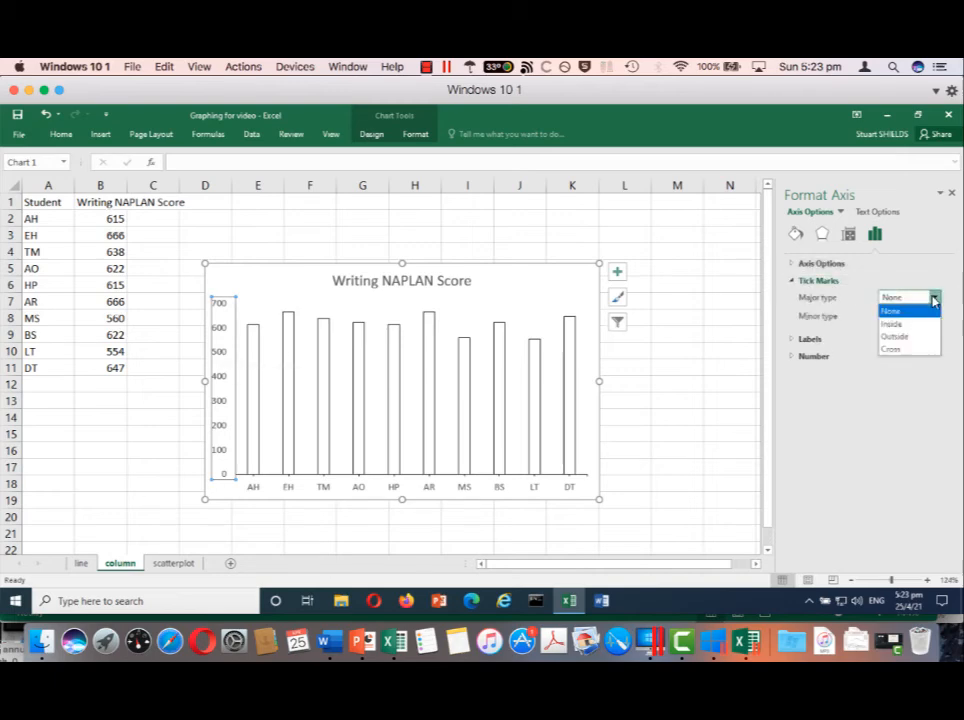
click(920, 337)
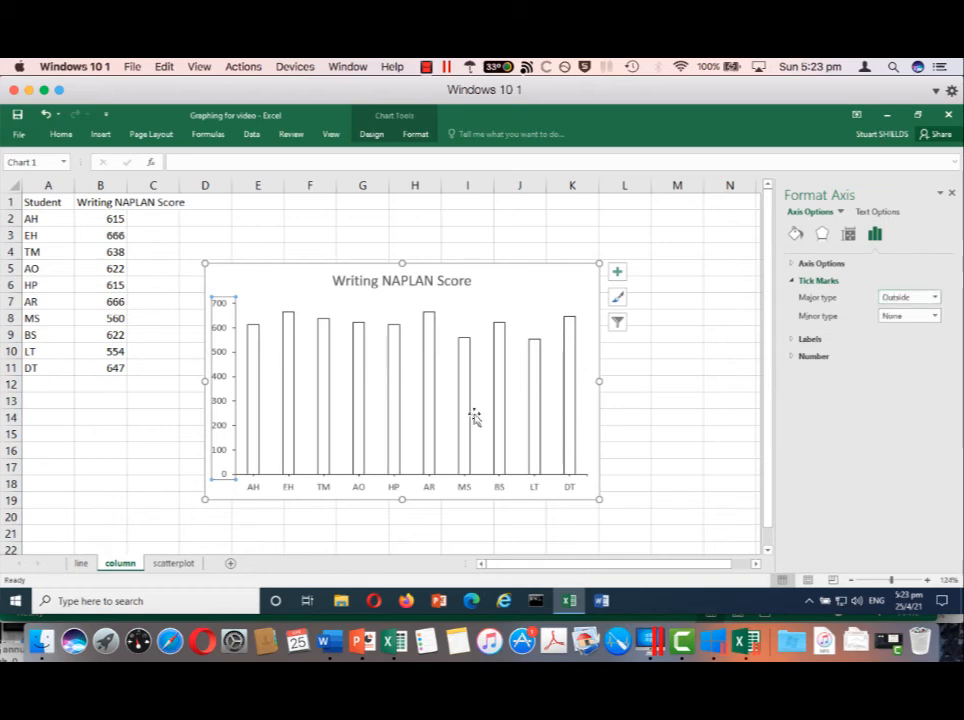
click(569, 490)
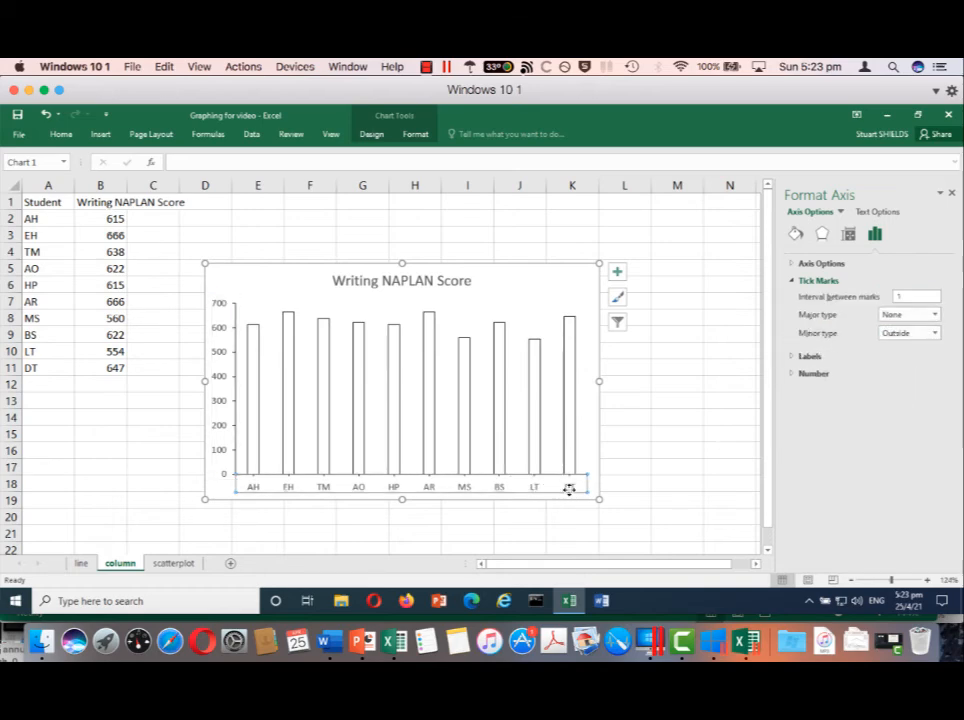
click(567, 513)
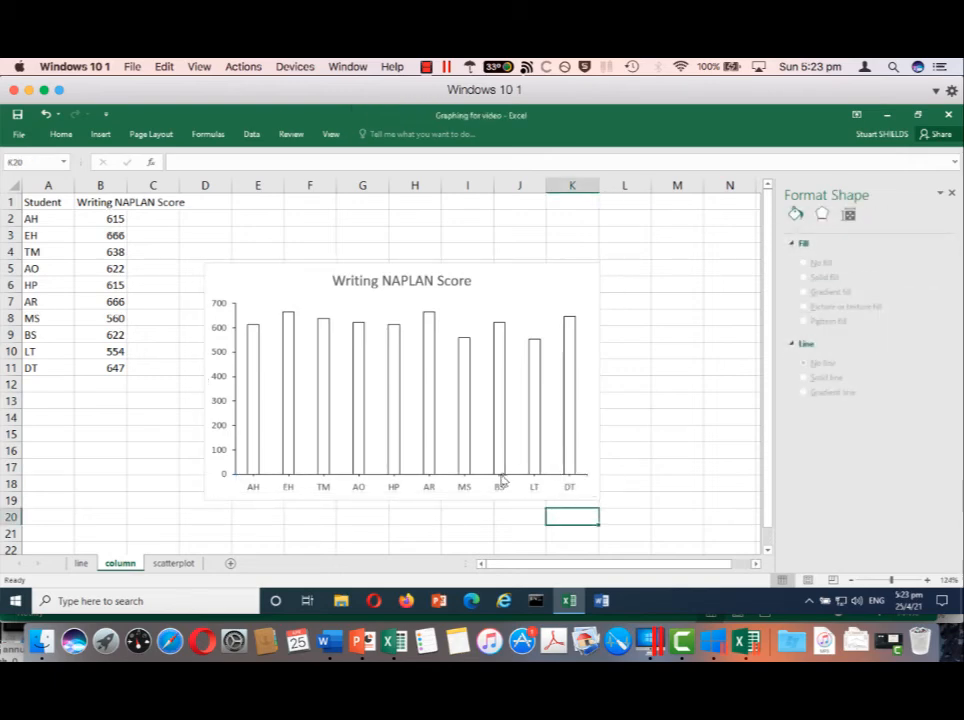
Add axis titles to the column chart and remove its chart title.
click(486, 486)
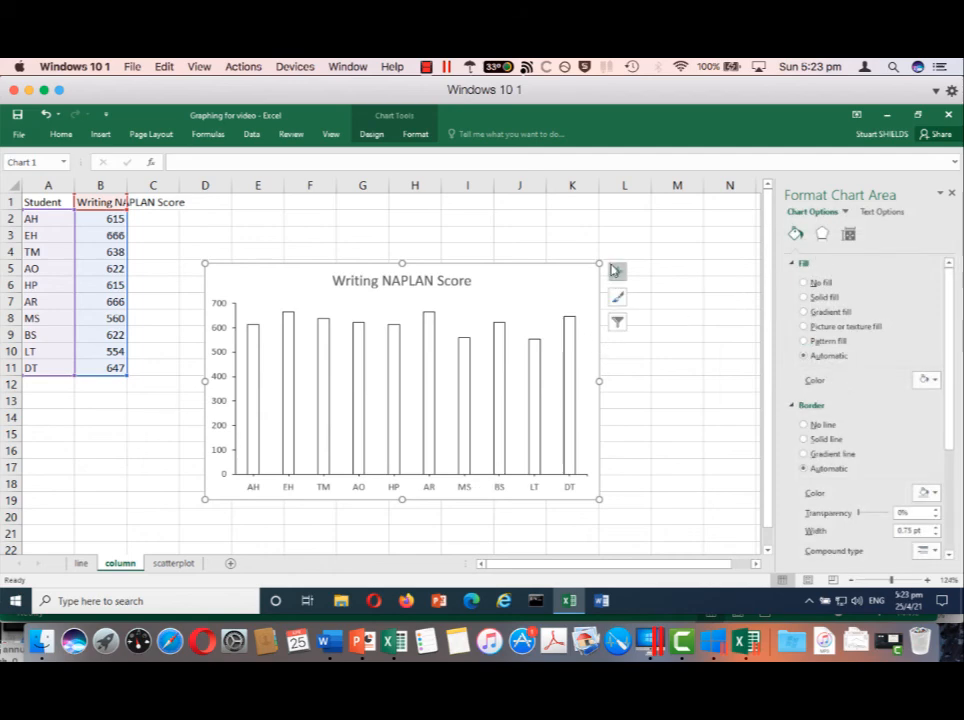
click(616, 271)
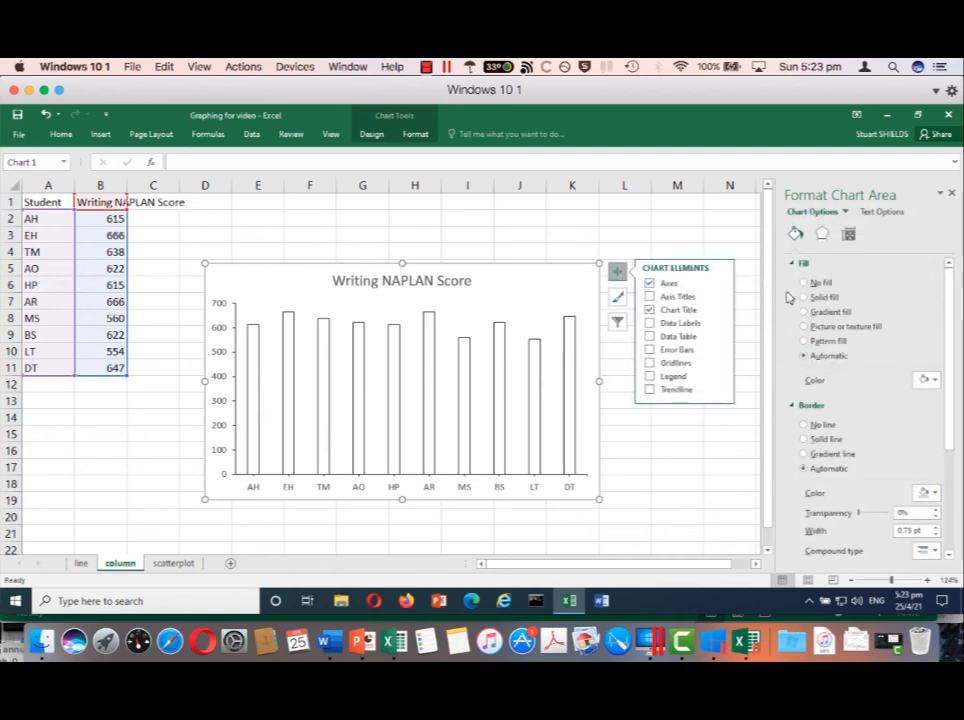
click(650, 297)
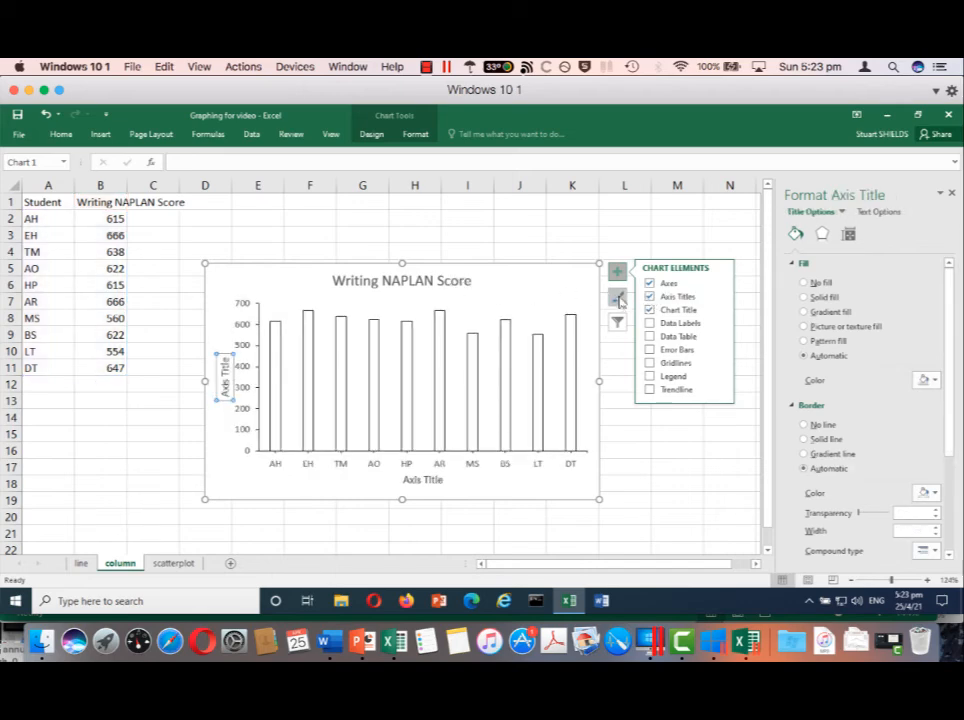
click(650, 310)
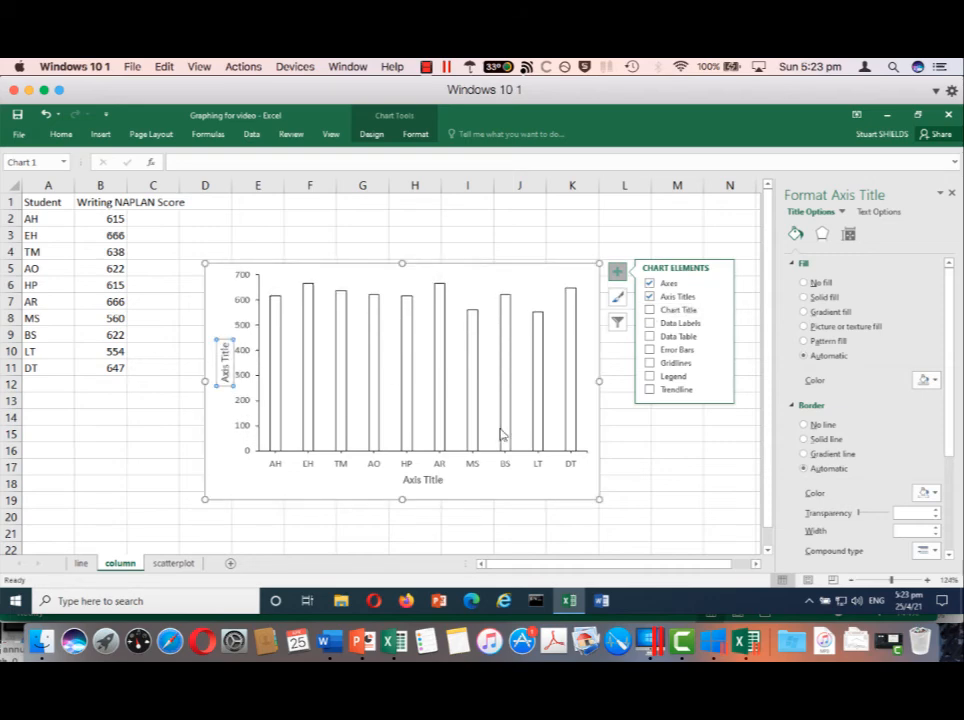
Change the column chart's horizontal axis title to "Students".
click(429, 480)
triple_click(428, 480)
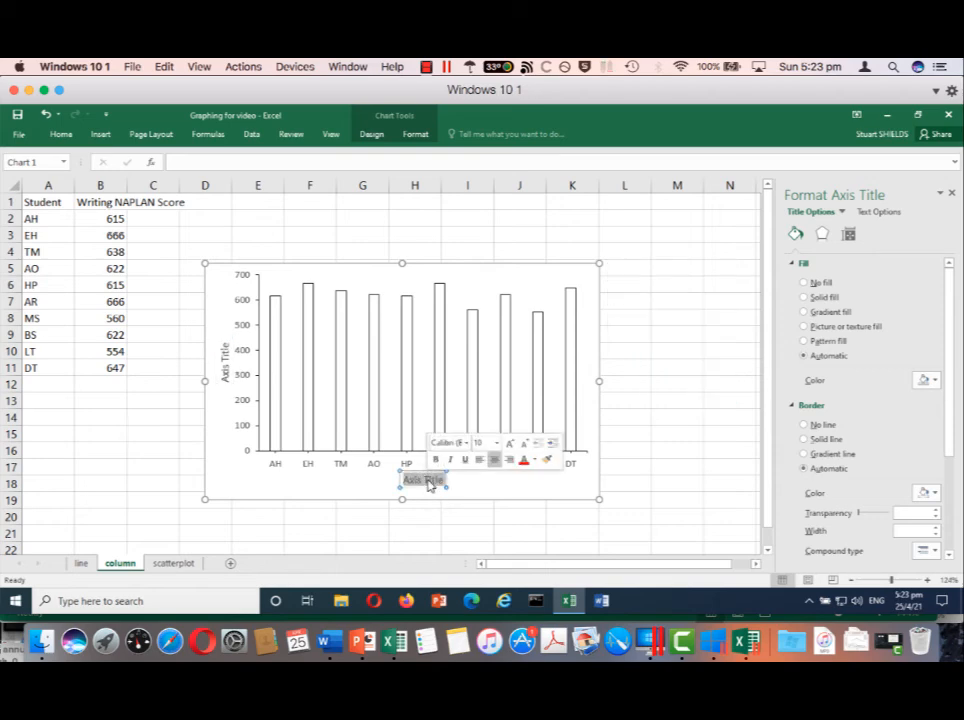
text(Students)
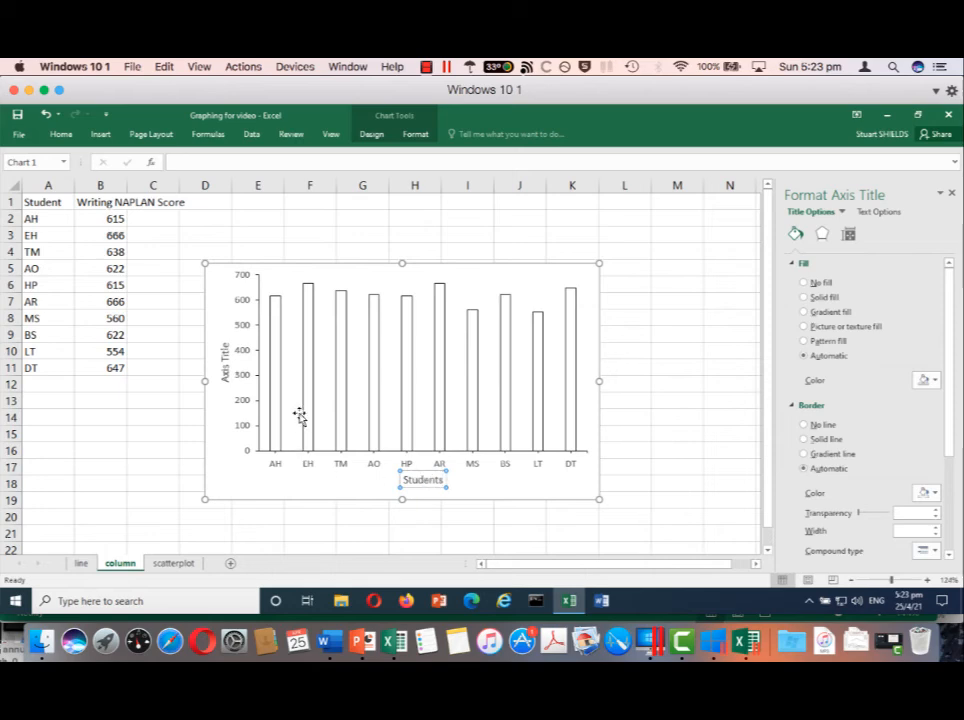
Change the column chart's vertical axis title to "NAPLAN Writing Score".
click(225, 362)
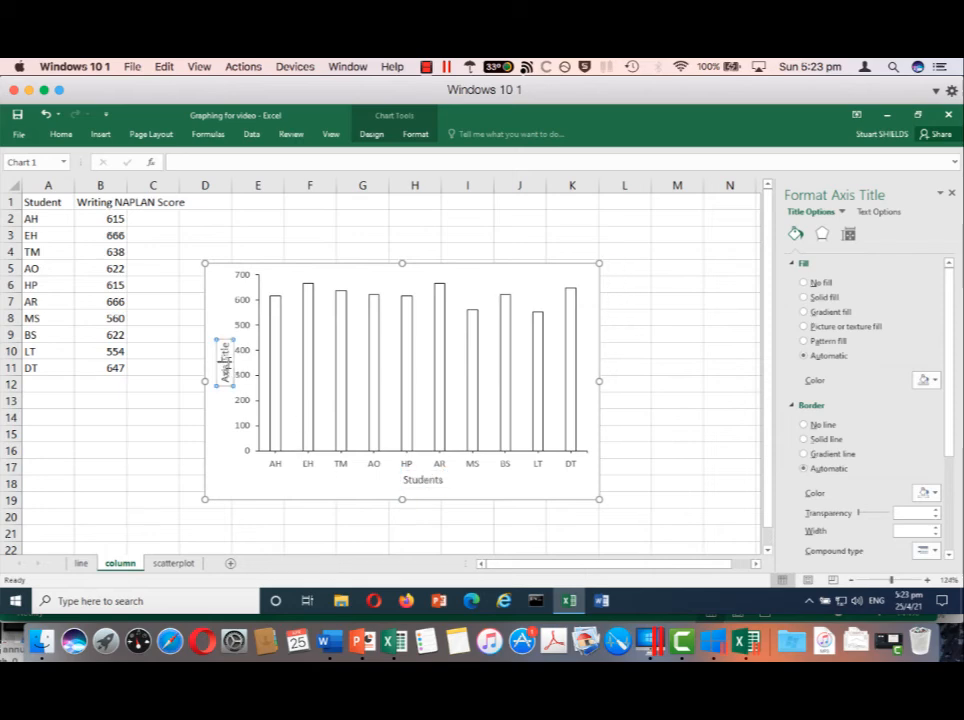
triple_click(225, 364)
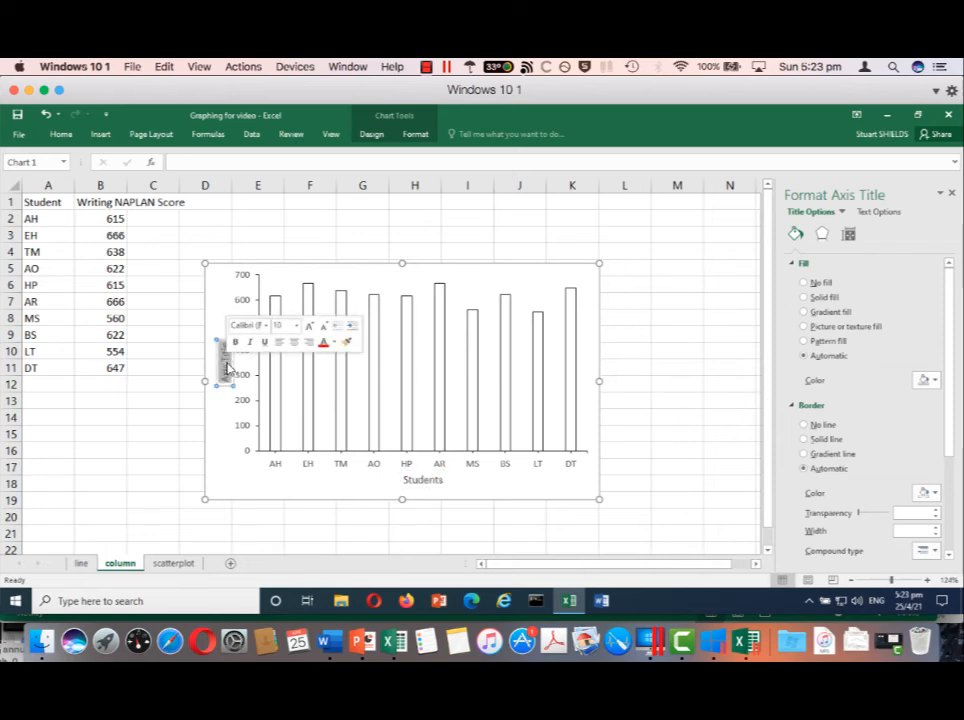
text(NAPL)
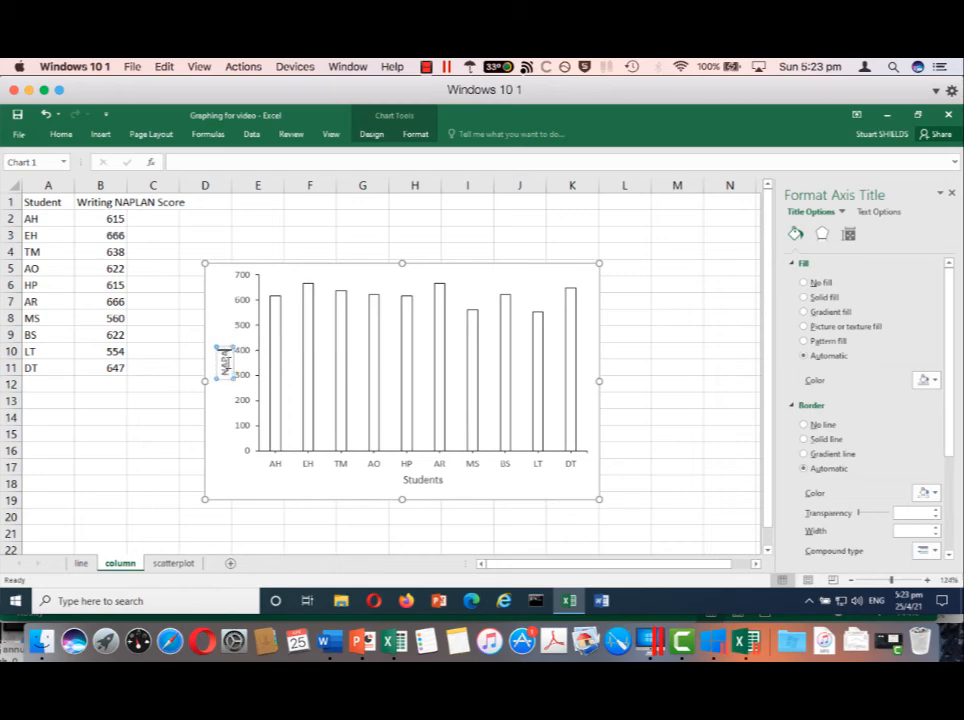
text(AN)
key(BackSpace)
key(BackSpace)
text(LAN Writing)
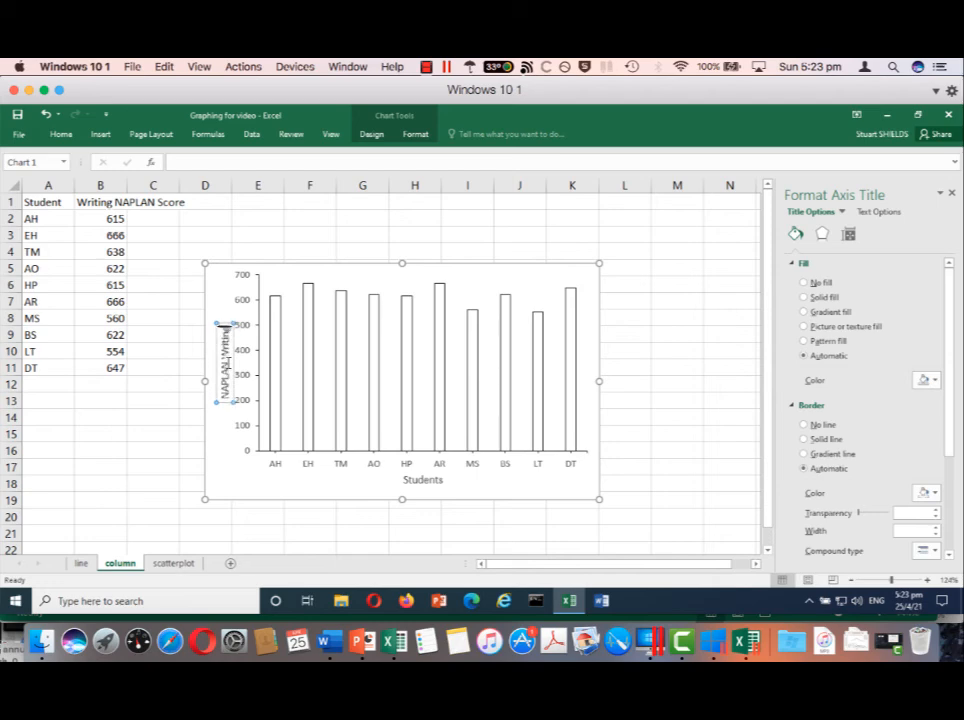
text( Score)
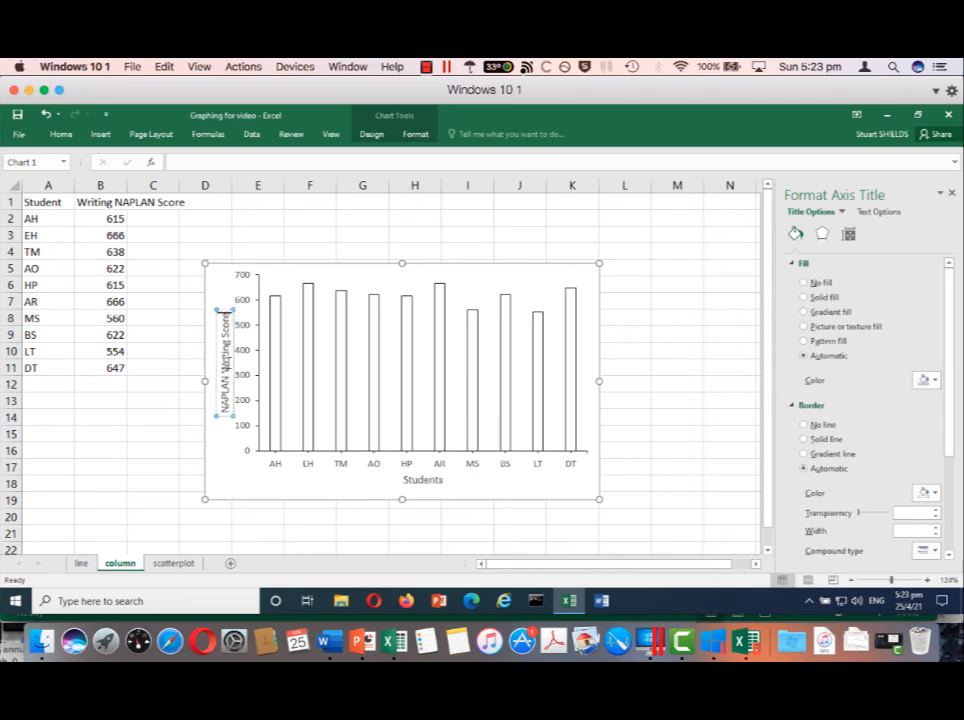
click(641, 331)
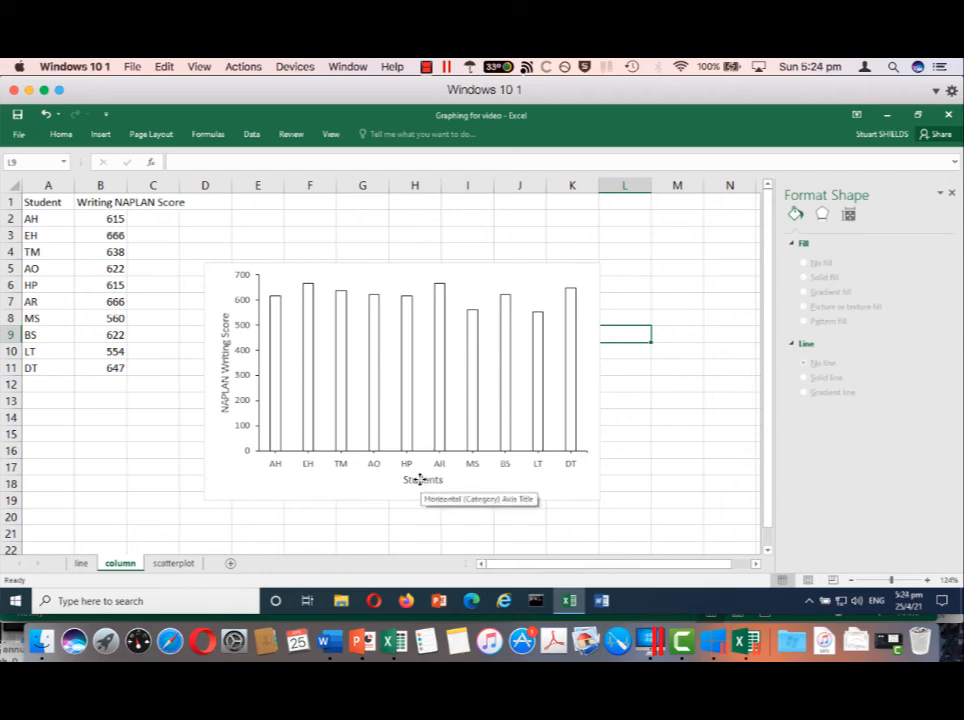
On the scatterplot sheet, widen the Physics test and Numeracy columns so their headings fit.
key(ctrl+Page_Down)
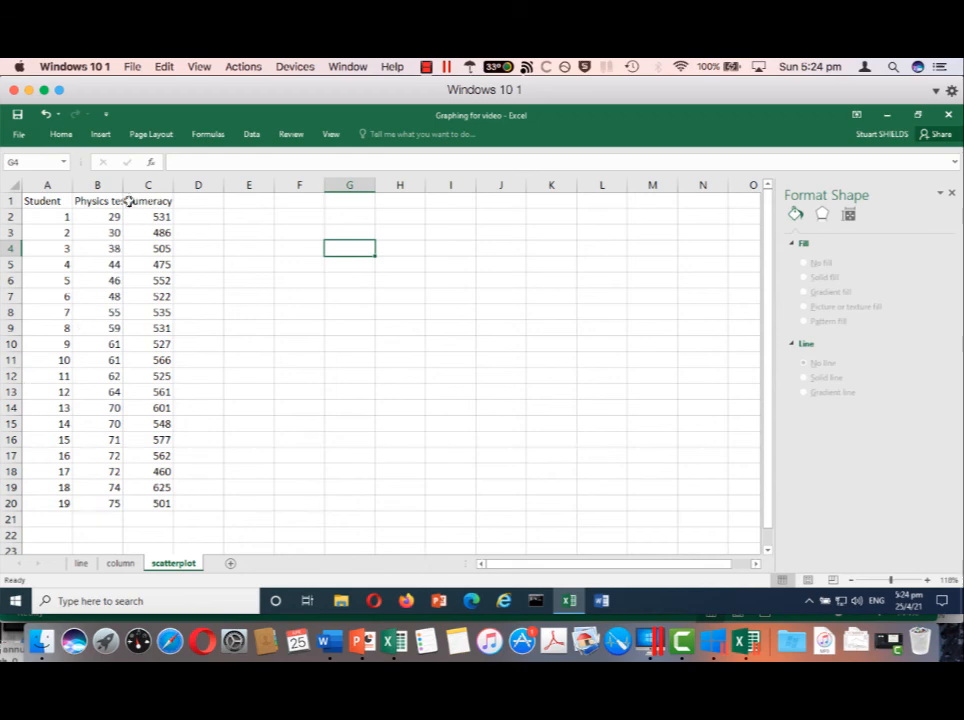
drag(123, 186, 222, 185)
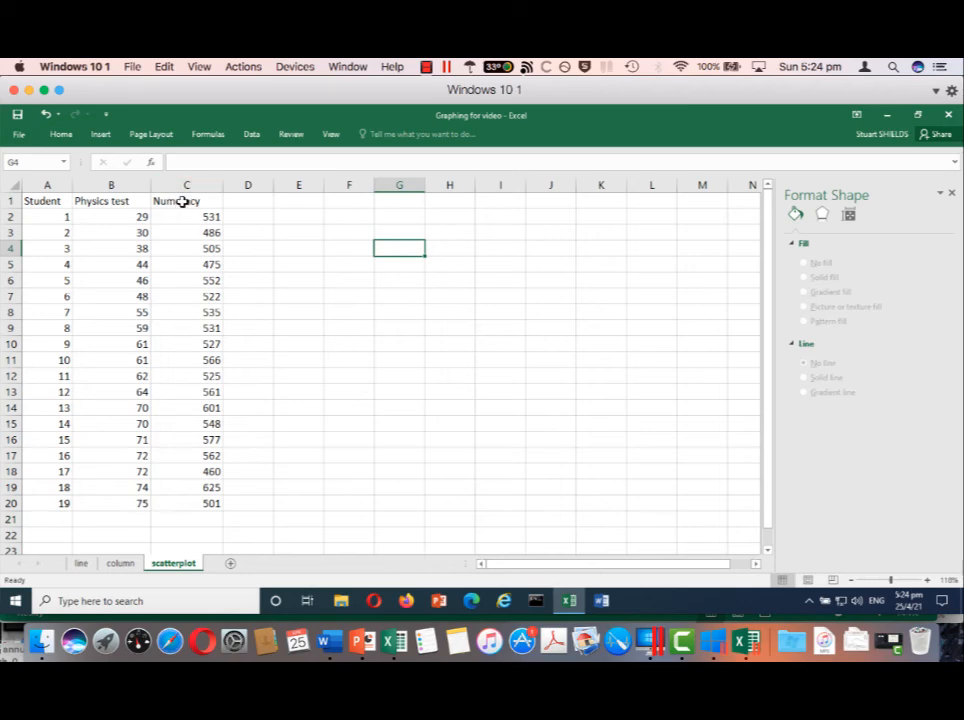
Insert a markers-only scatter chart from the Physics test and Numeracy data in B1:C20, and move it clear of the data.
drag(183, 201, 114, 501)
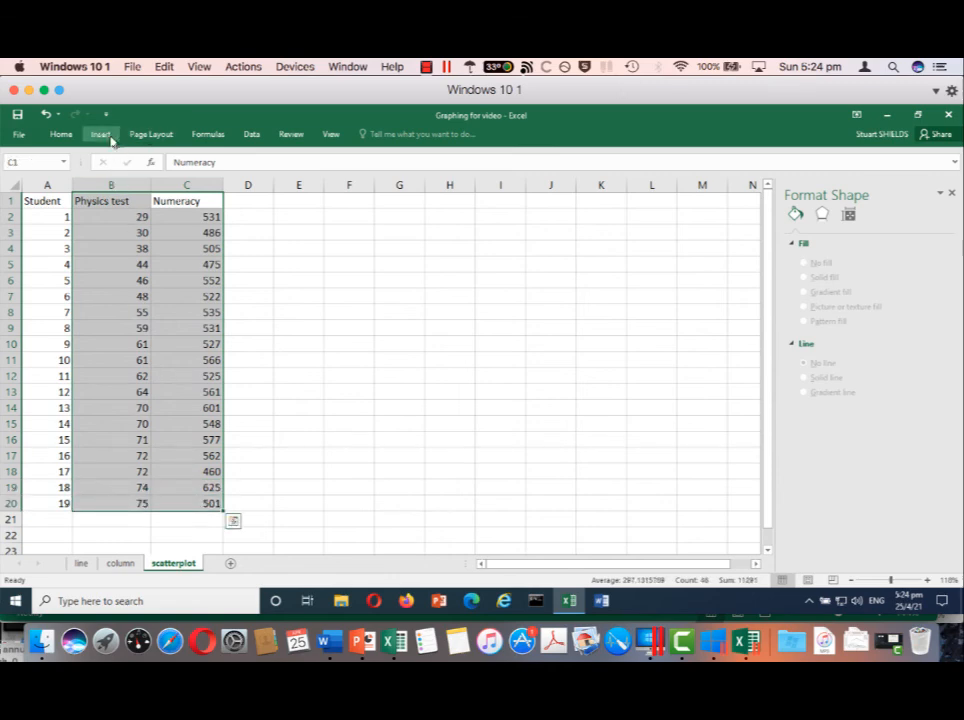
click(108, 137)
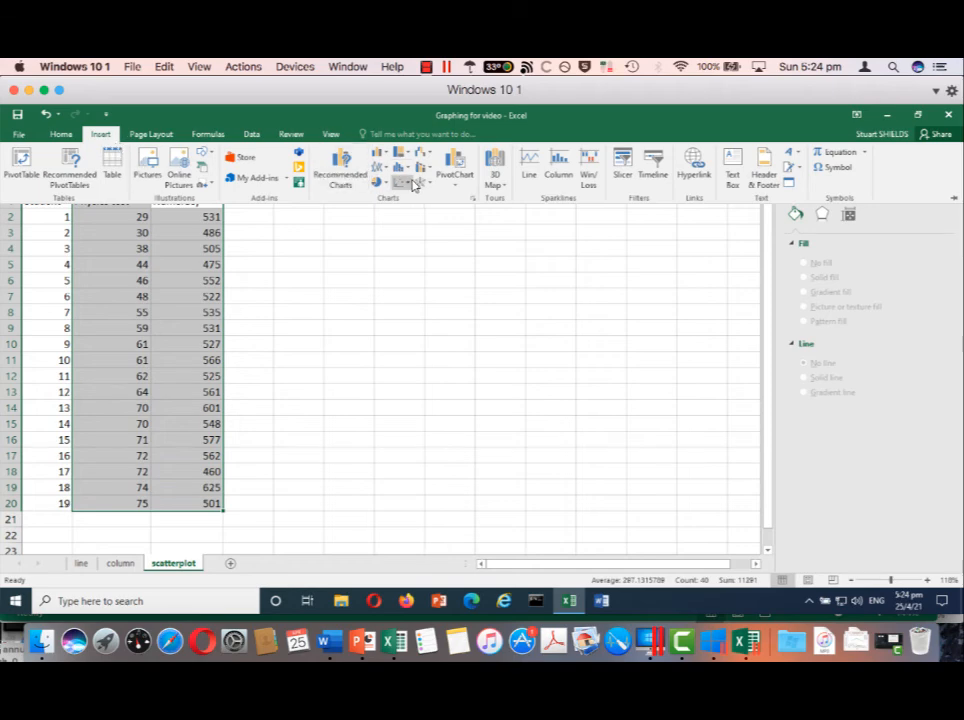
click(413, 185)
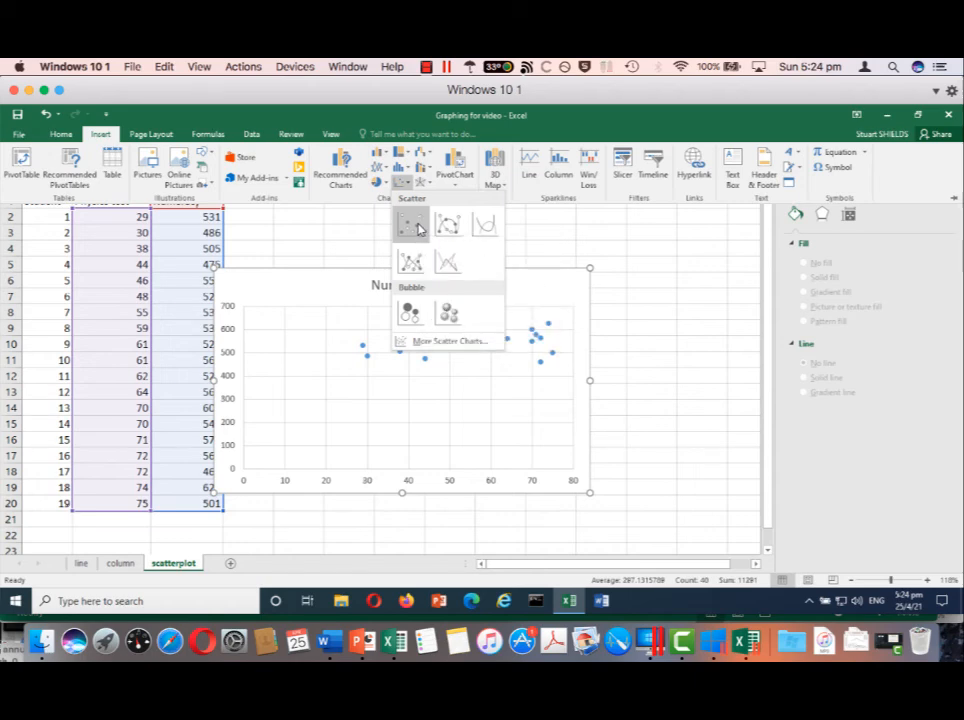
click(419, 229)
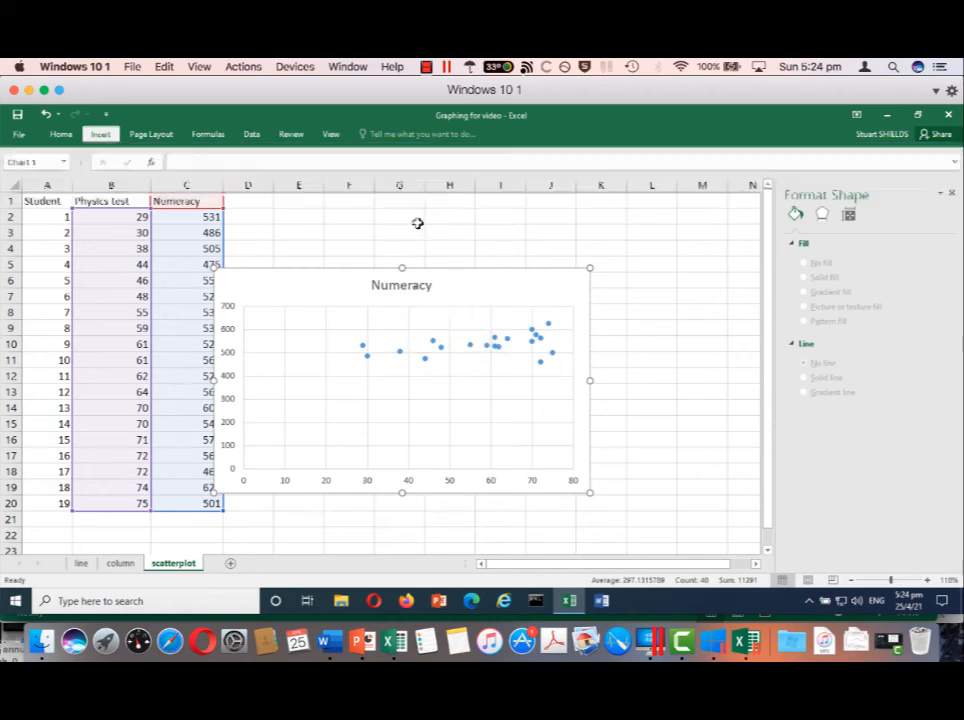
drag(493, 283, 573, 252)
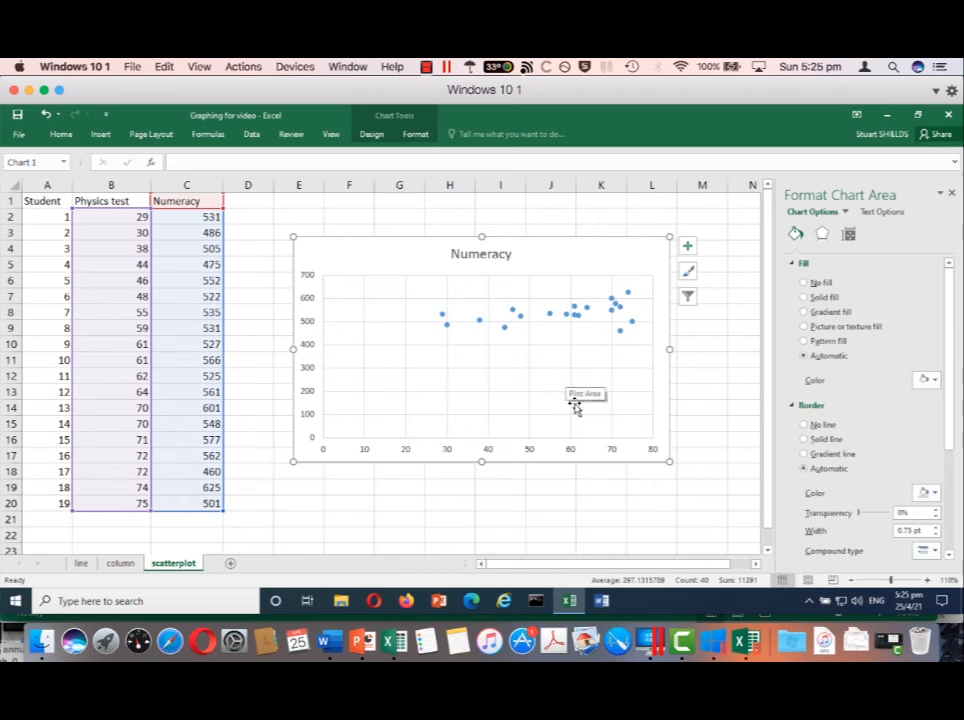
Remove the "Numeracy" title from the scatter chart.
click(502, 255)
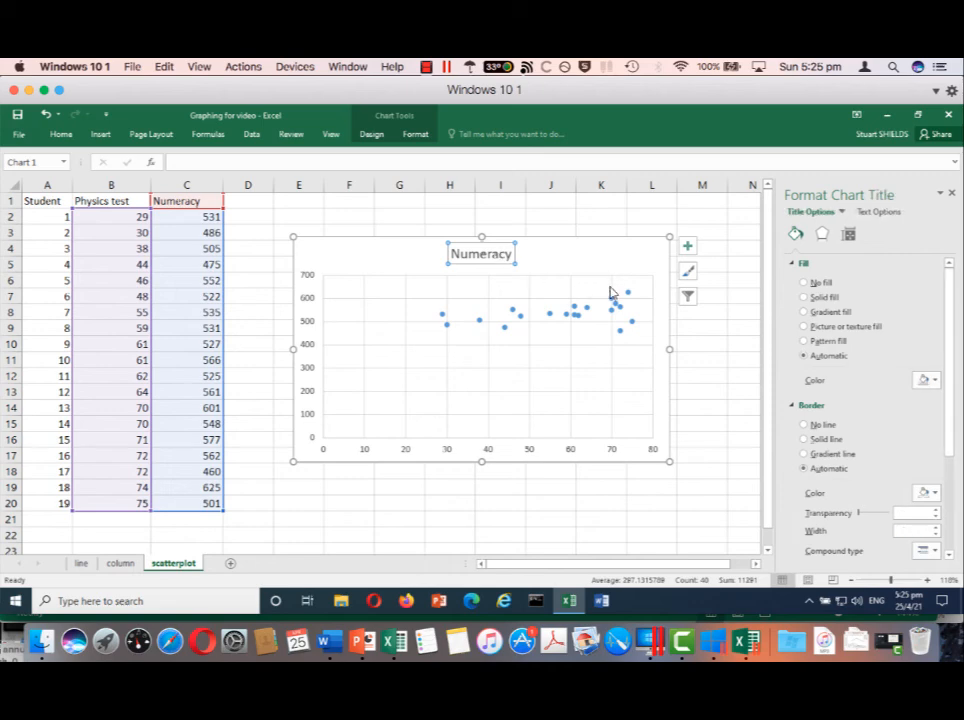
click(687, 246)
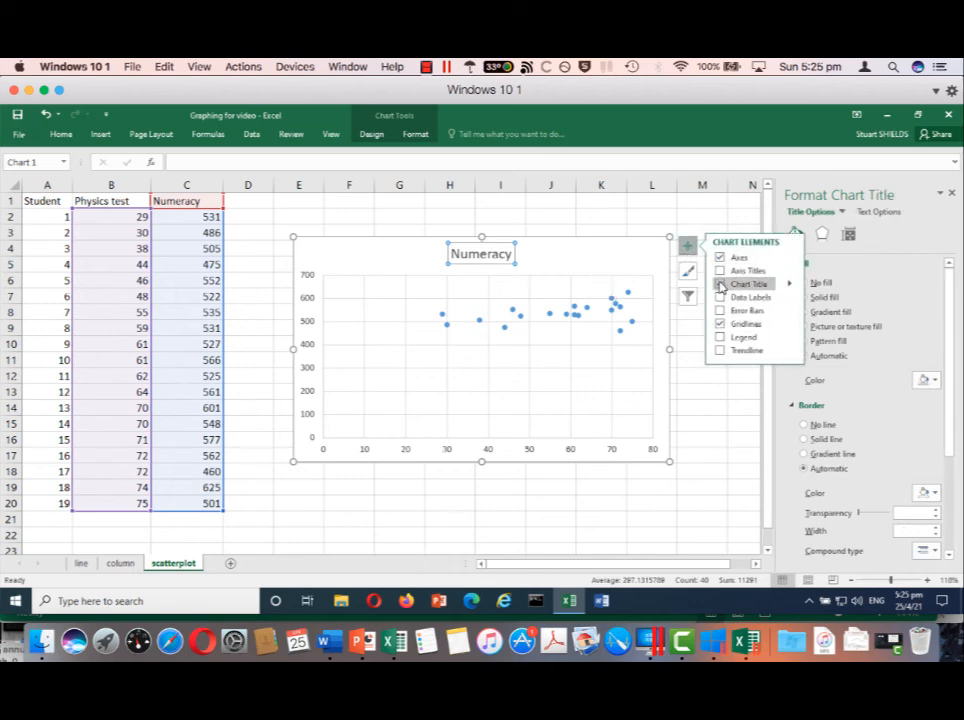
click(720, 285)
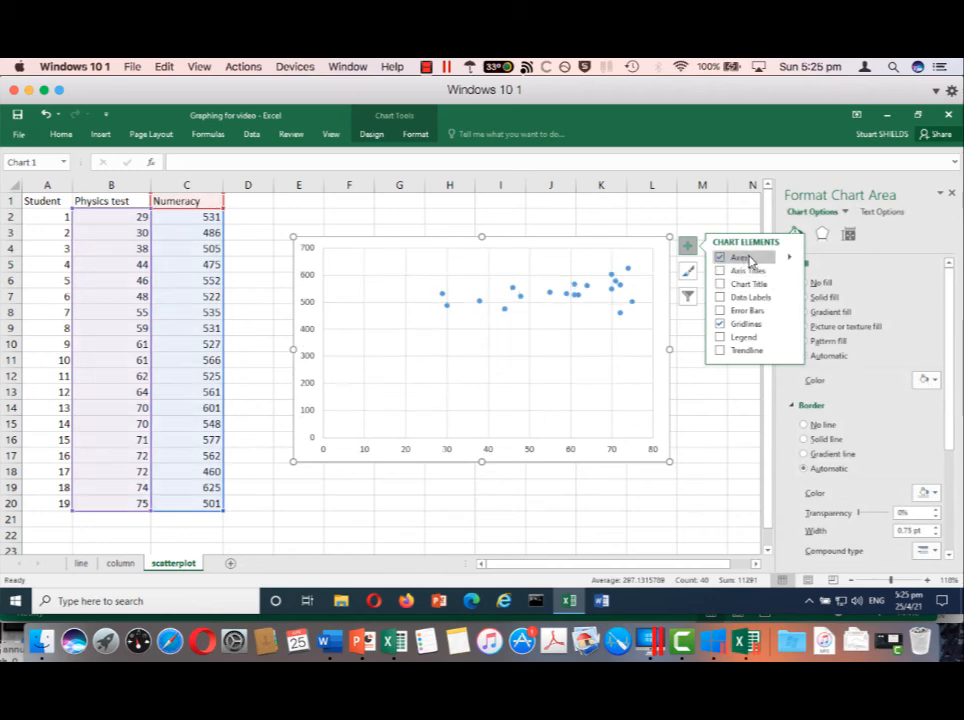
Give the scatter chart's horizontal and vertical axes a solid black line.
click(789, 258)
click(836, 286)
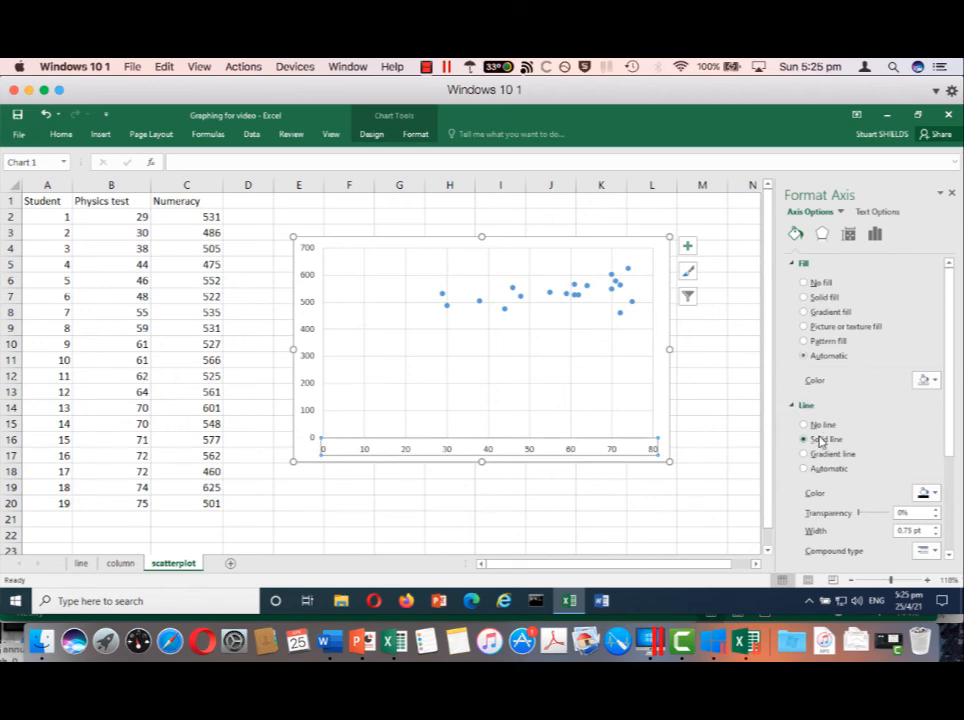
click(309, 386)
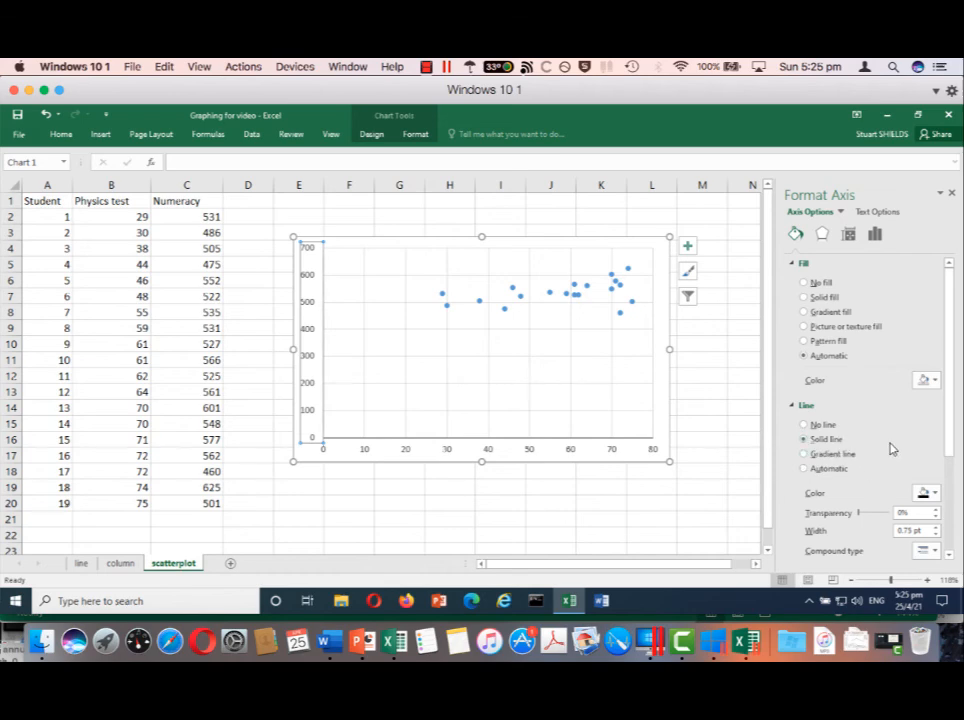
Delete the vertical and horizontal major gridlines from the scatter chart.
click(488, 343)
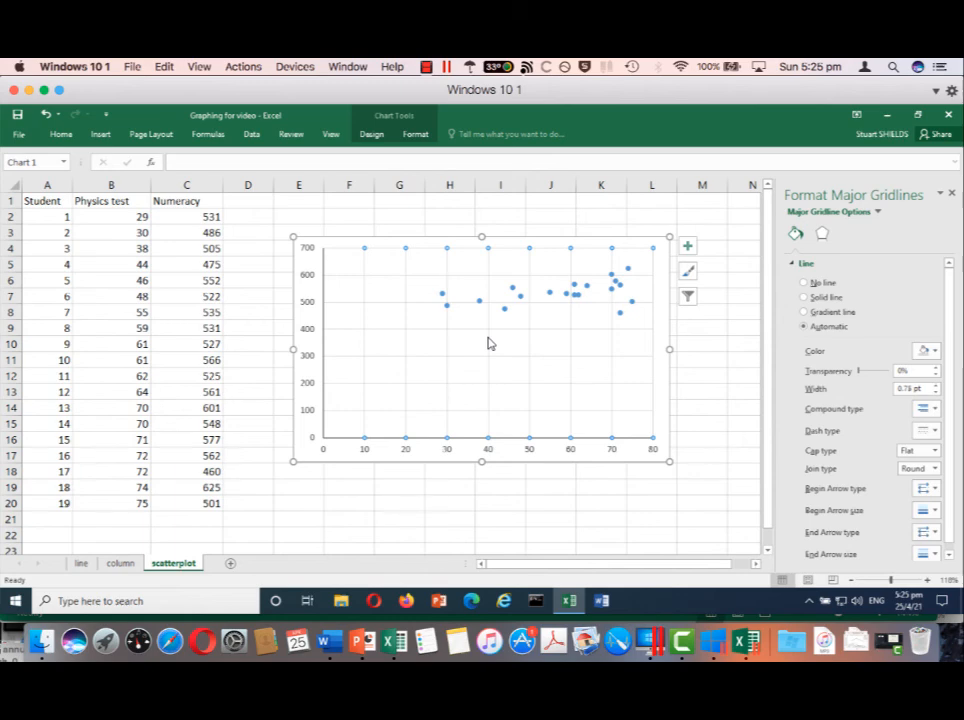
click(488, 342)
click(488, 336)
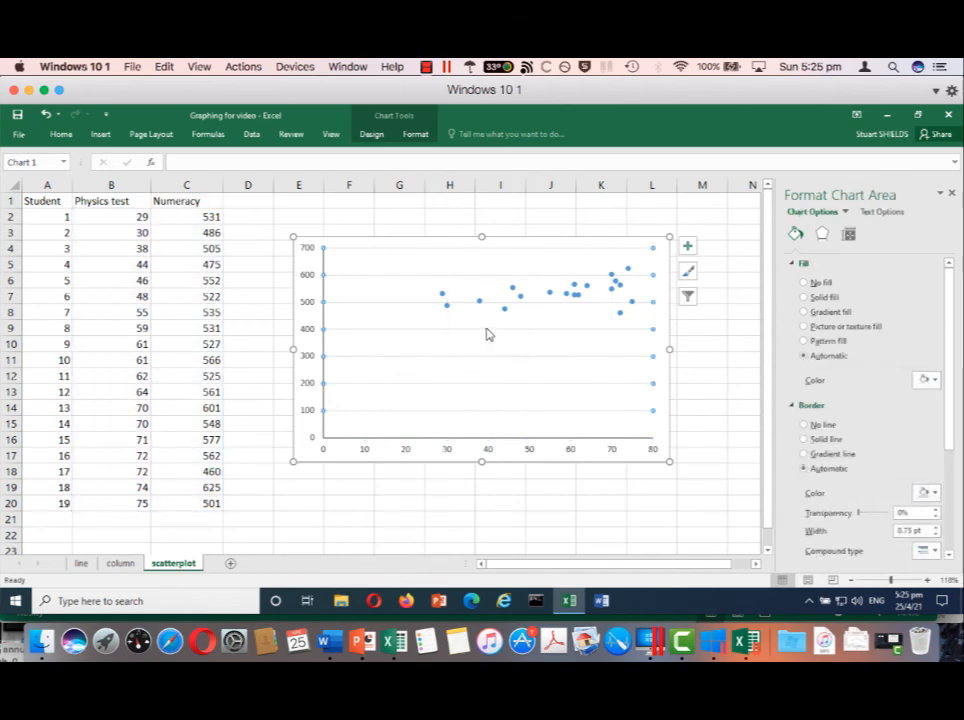
click(483, 322)
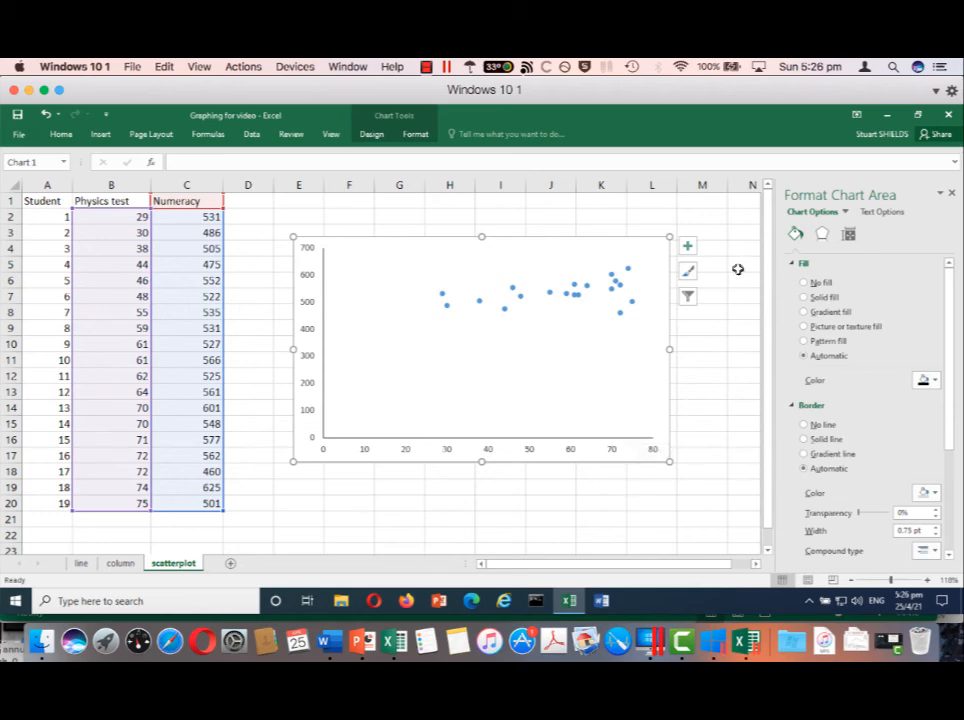
Add axis titles to the scatter chart and change the horizontal one to "Physics test Scores".
click(569, 453)
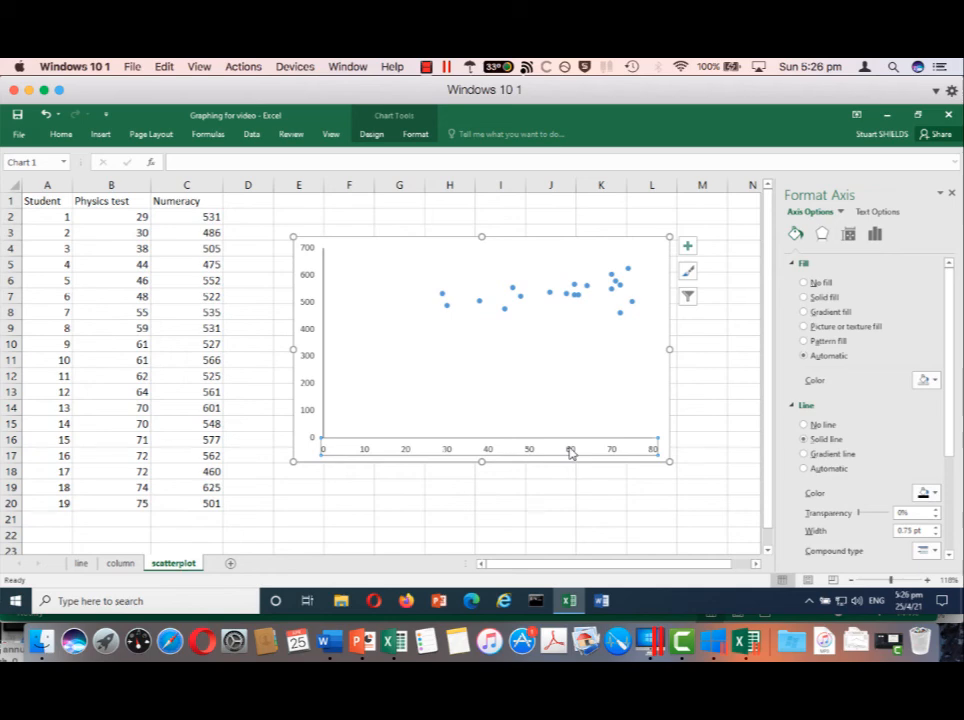
click(689, 247)
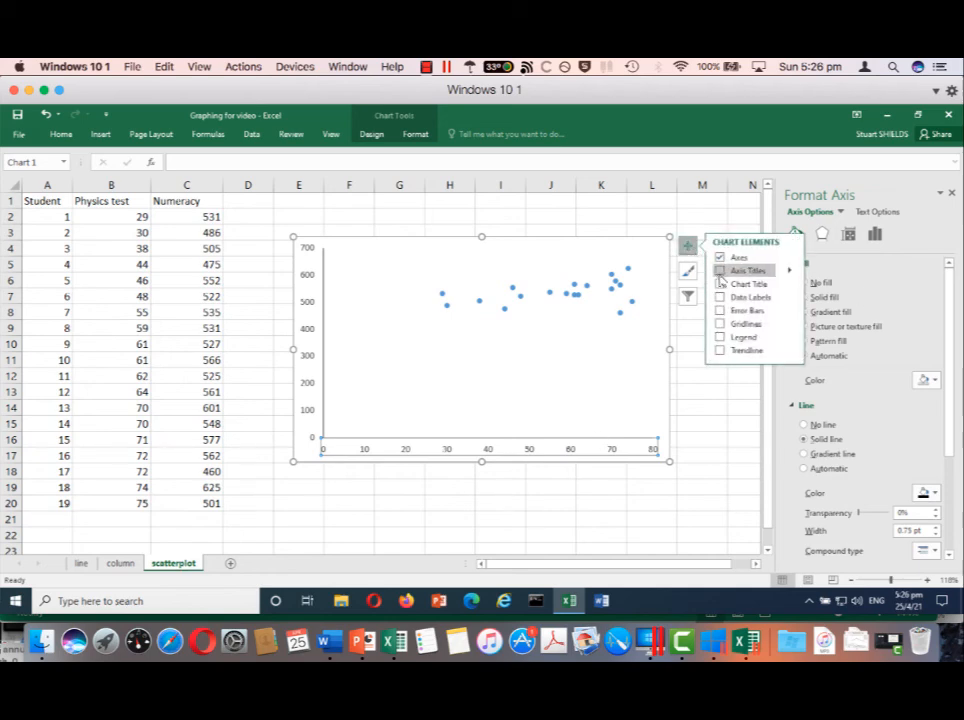
click(721, 274)
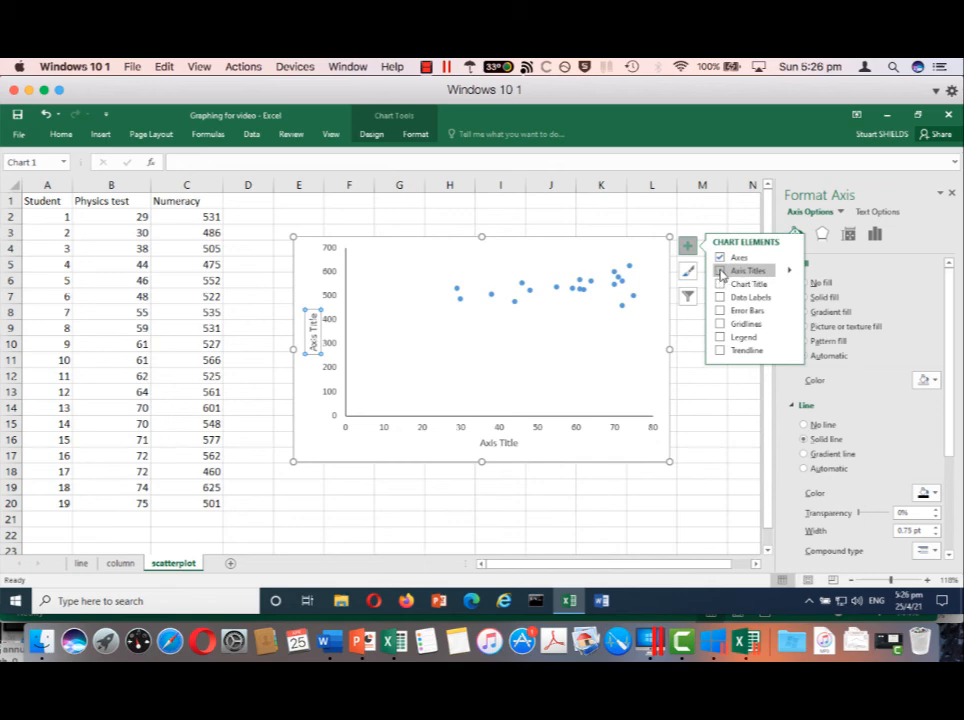
click(500, 444)
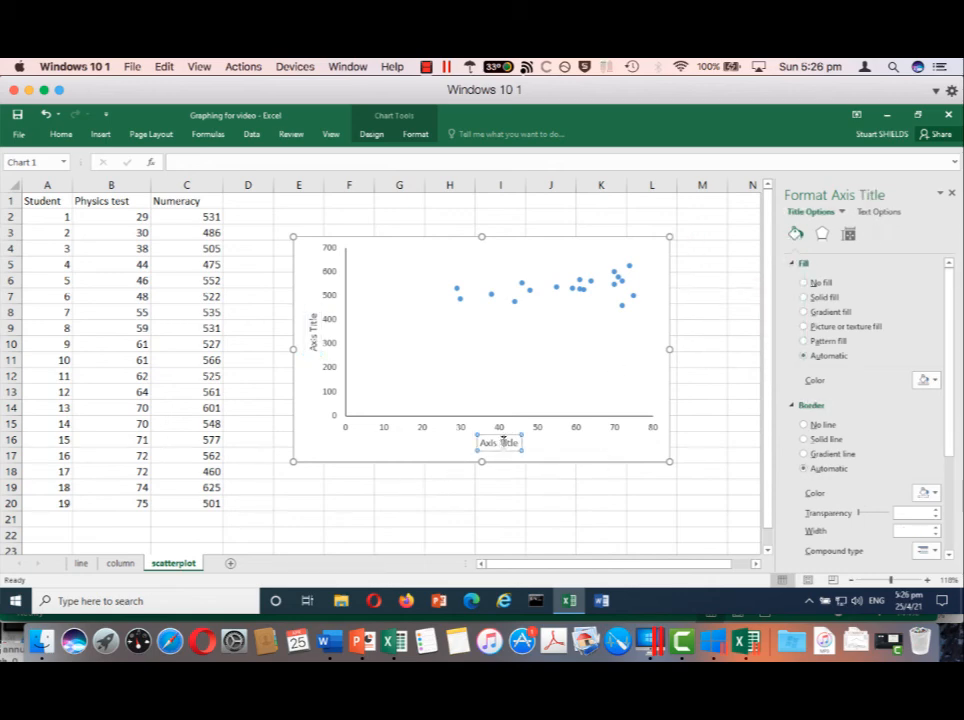
triple_click(505, 443)
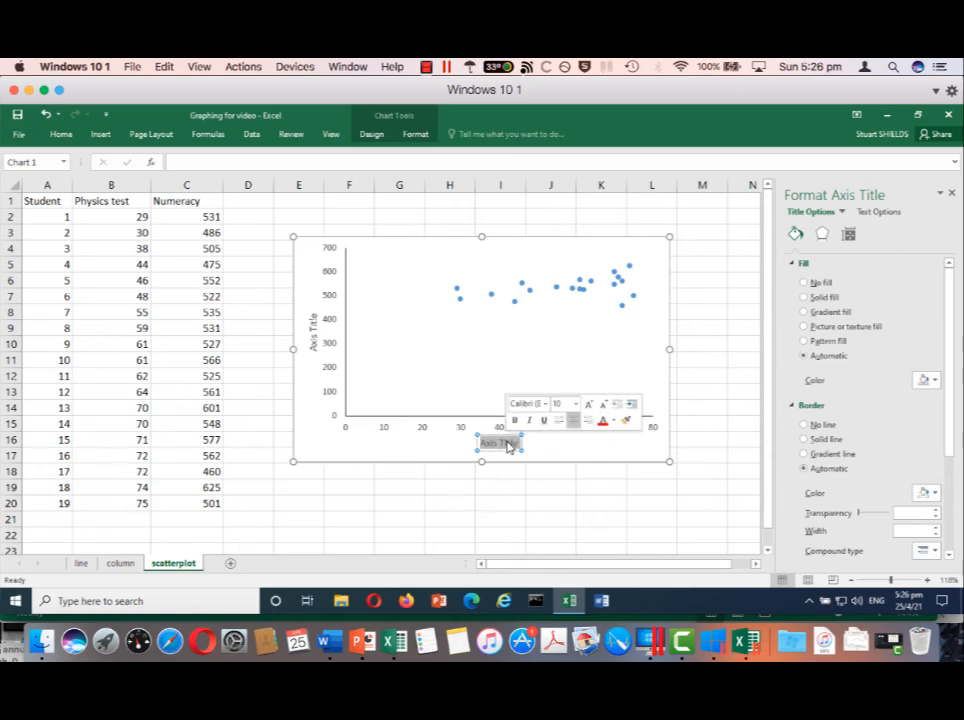
text(Physic)
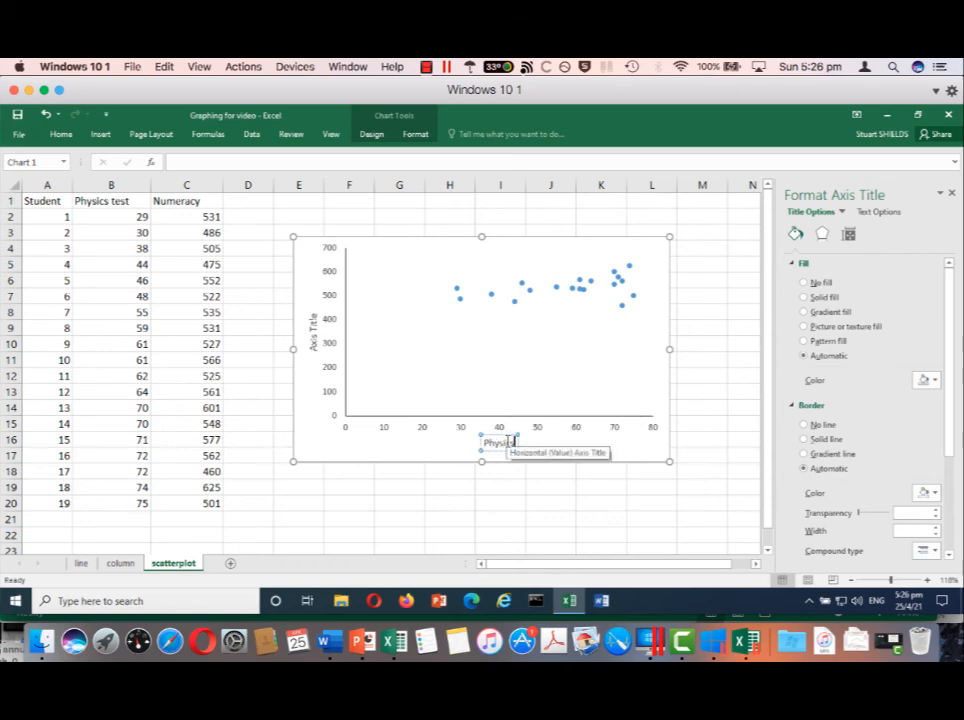
text(s test Scores)
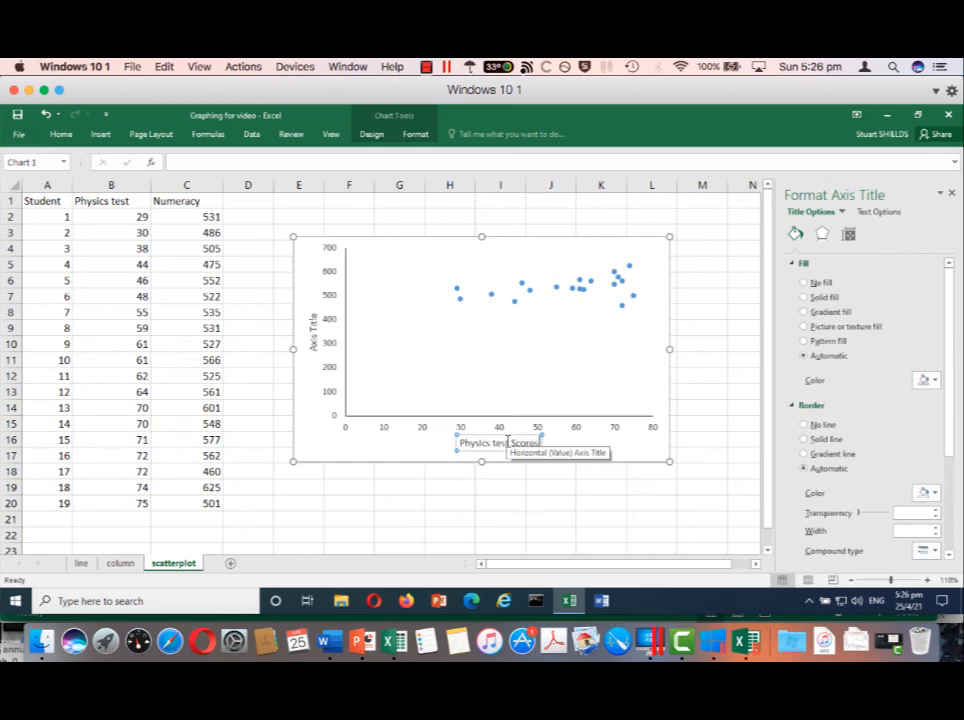
Change the scatter chart's vertical axis title to "NAPLAN Numeracy Scores".
click(313, 330)
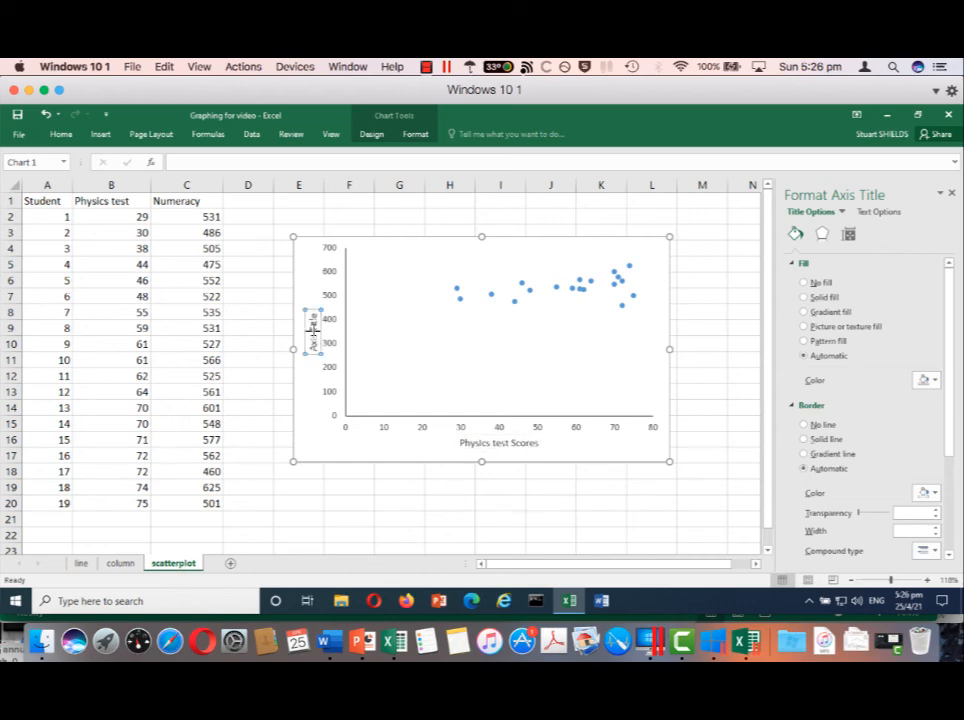
double_click(313, 330)
key(BackSpace)
text(Na)
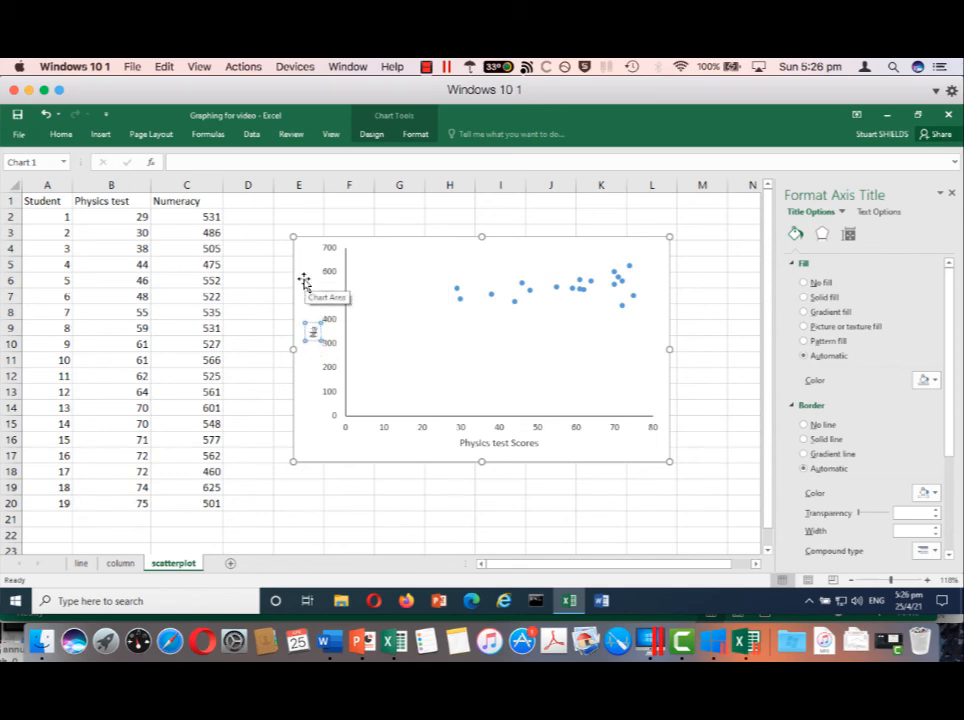
key(BackSpace)
text(APLAN Nu)
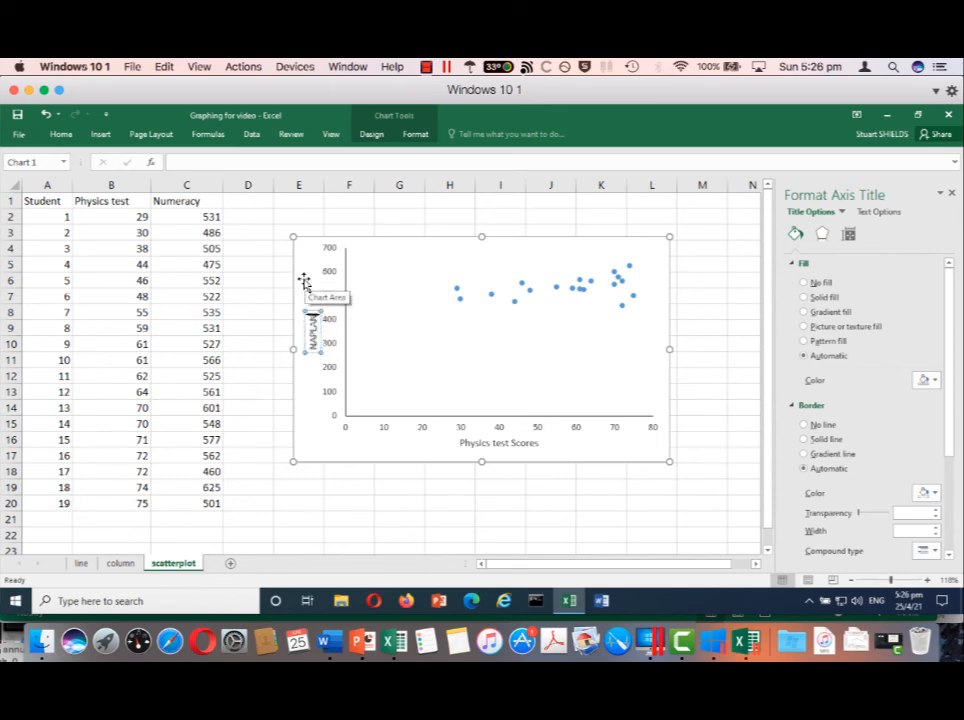
text(er)
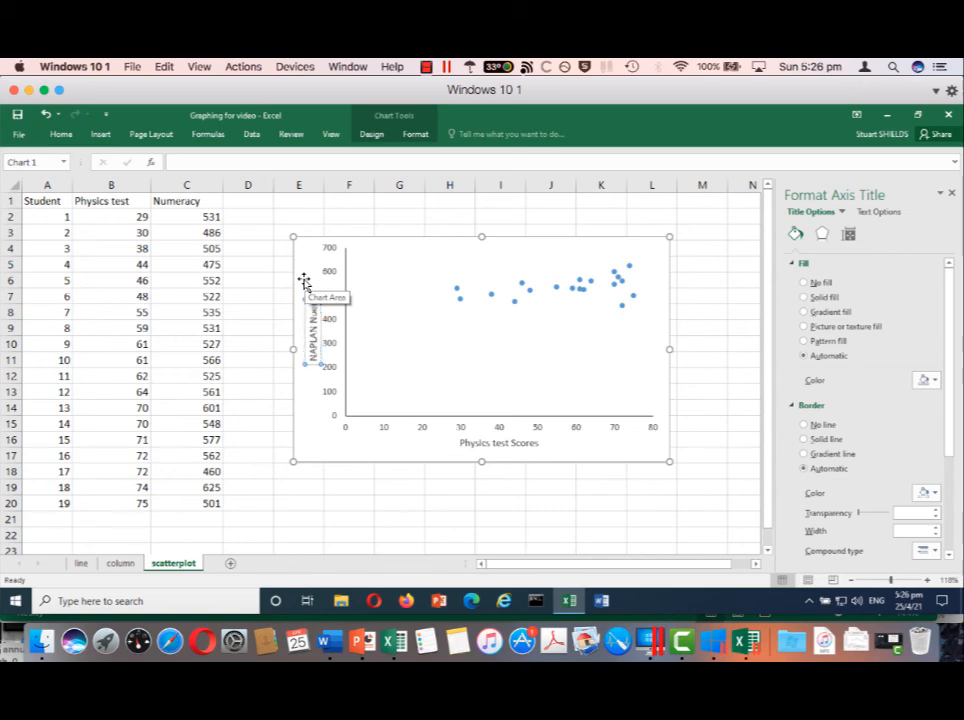
key(BackSpace)
key(BackSpace)
text(meracy Scores)
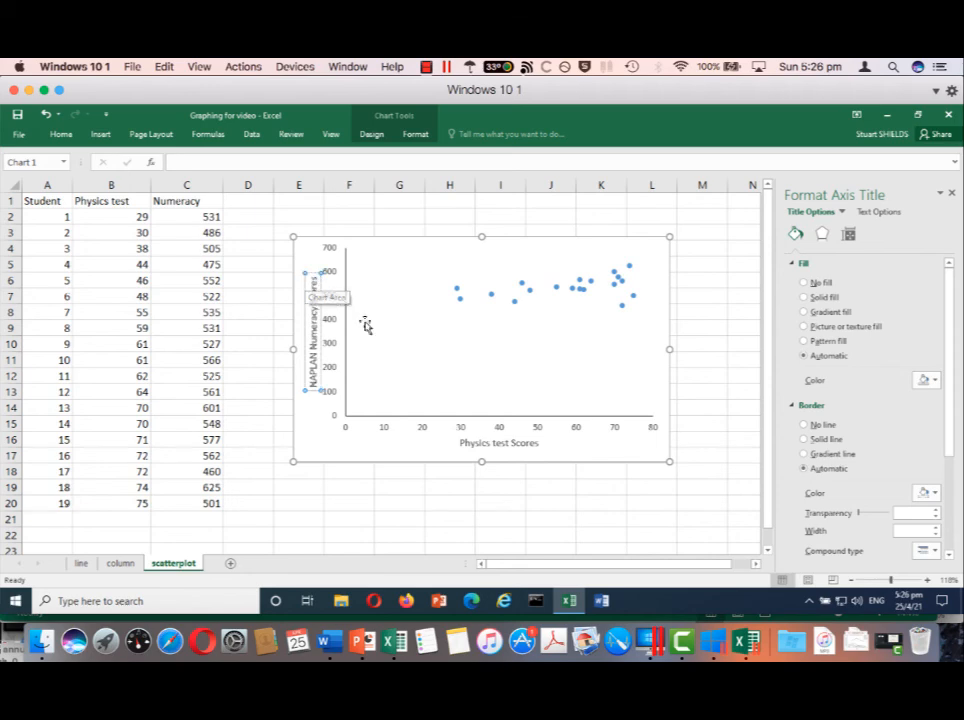
click(550, 502)
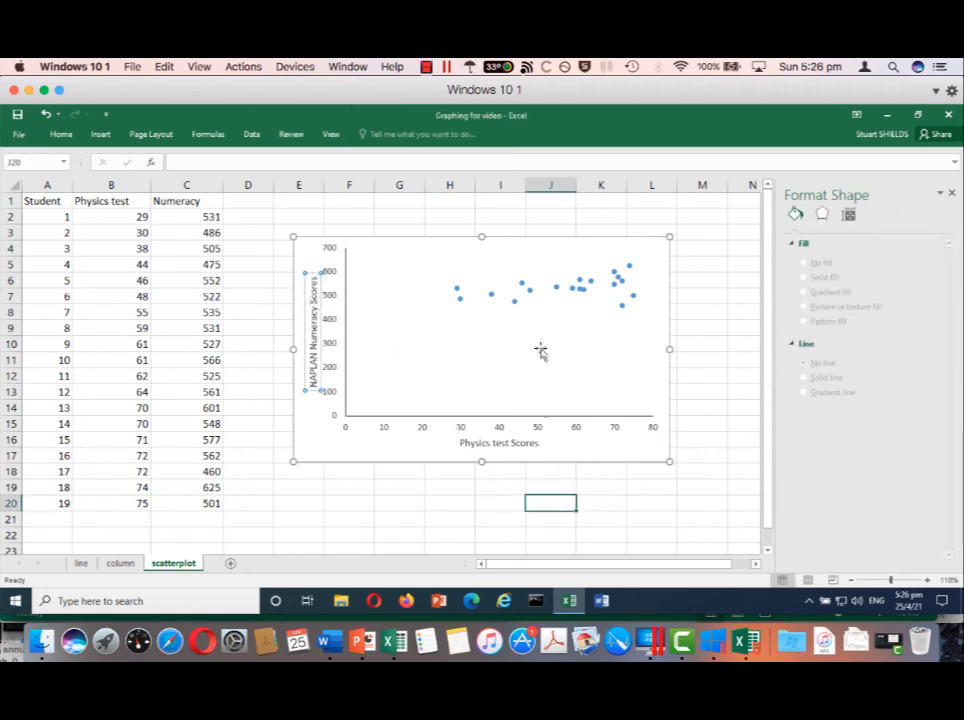
Fill the scatter chart's data markers with solid black.
click(558, 289)
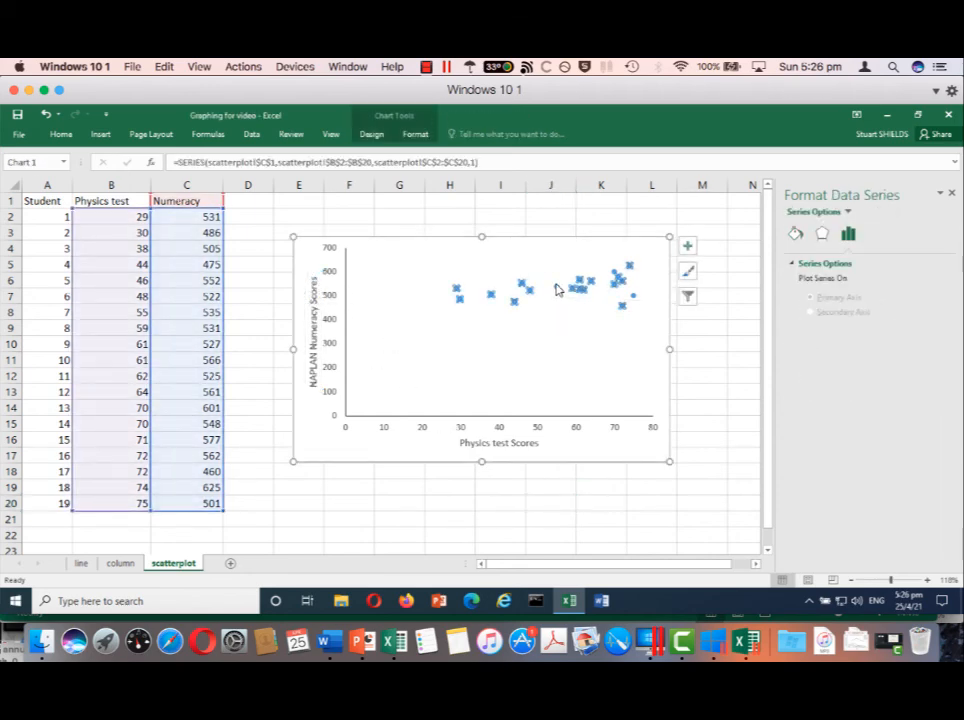
click(796, 234)
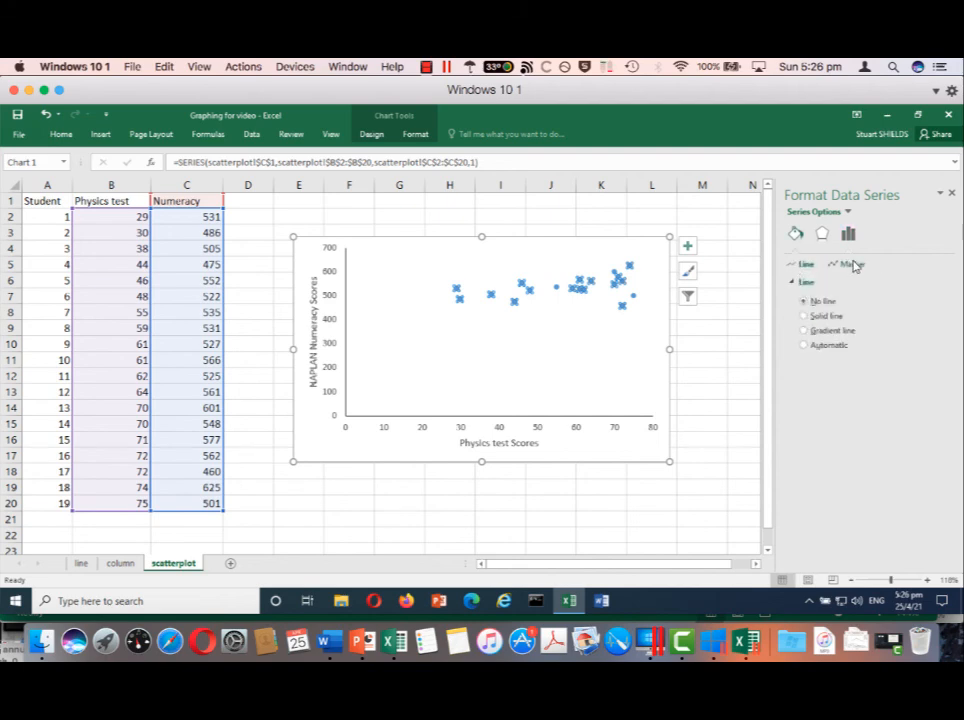
click(850, 264)
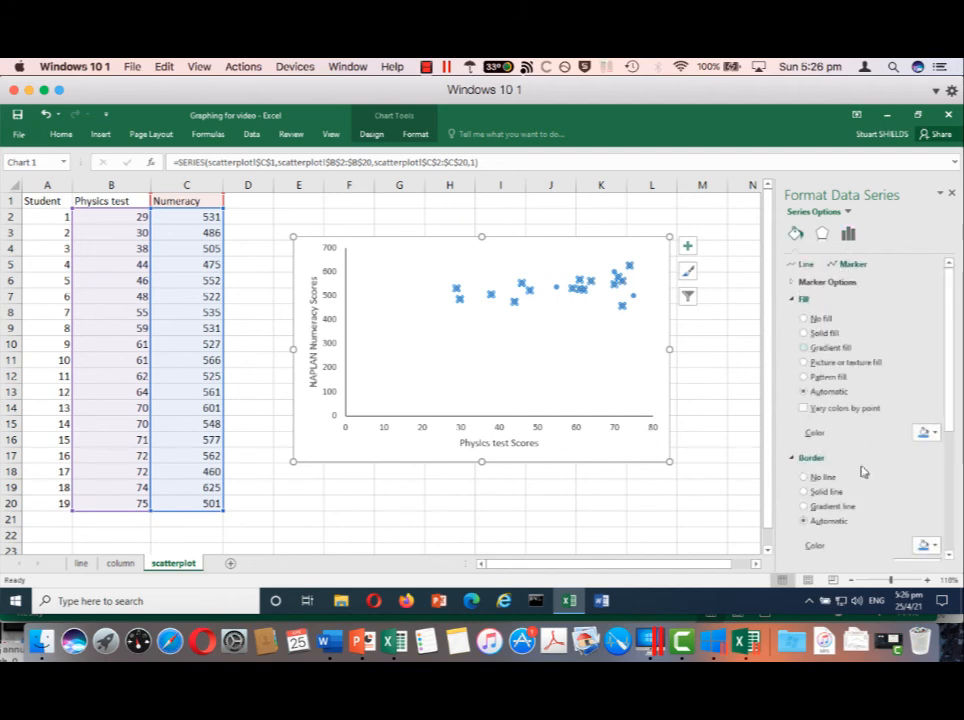
click(926, 434)
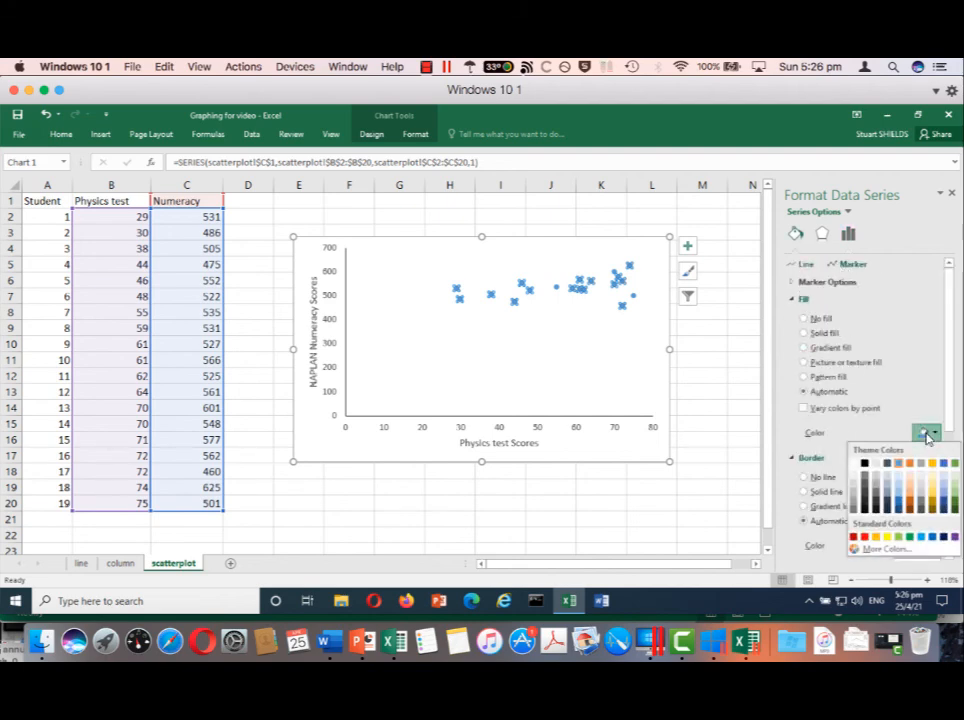
click(867, 467)
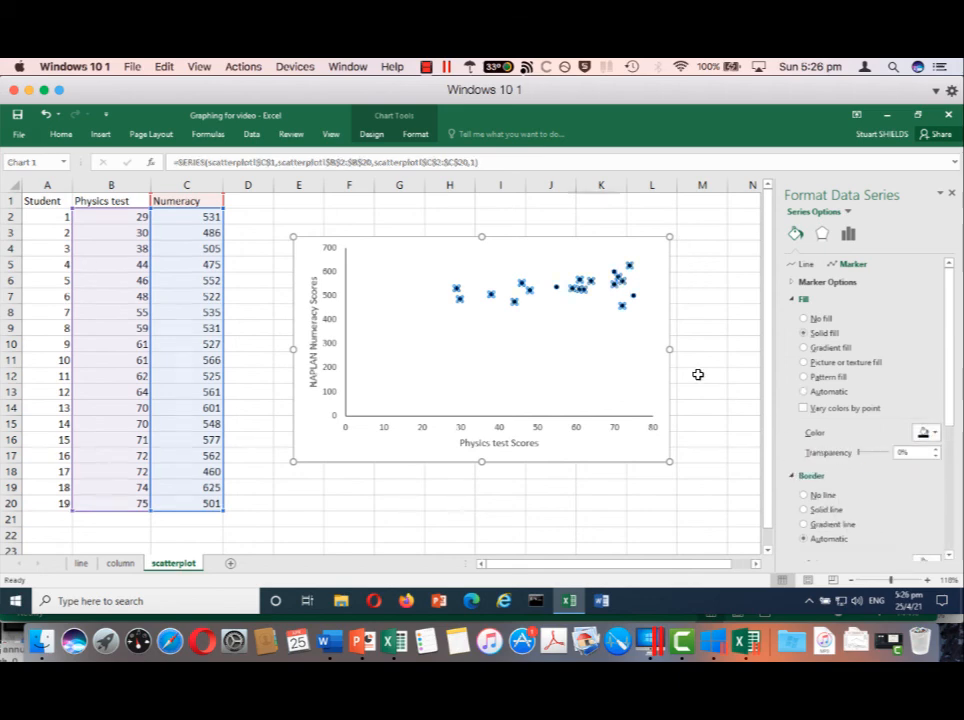
click(697, 376)
Set the major tick marks of the scatter chart's horizontal axis to Outside.
click(648, 418)
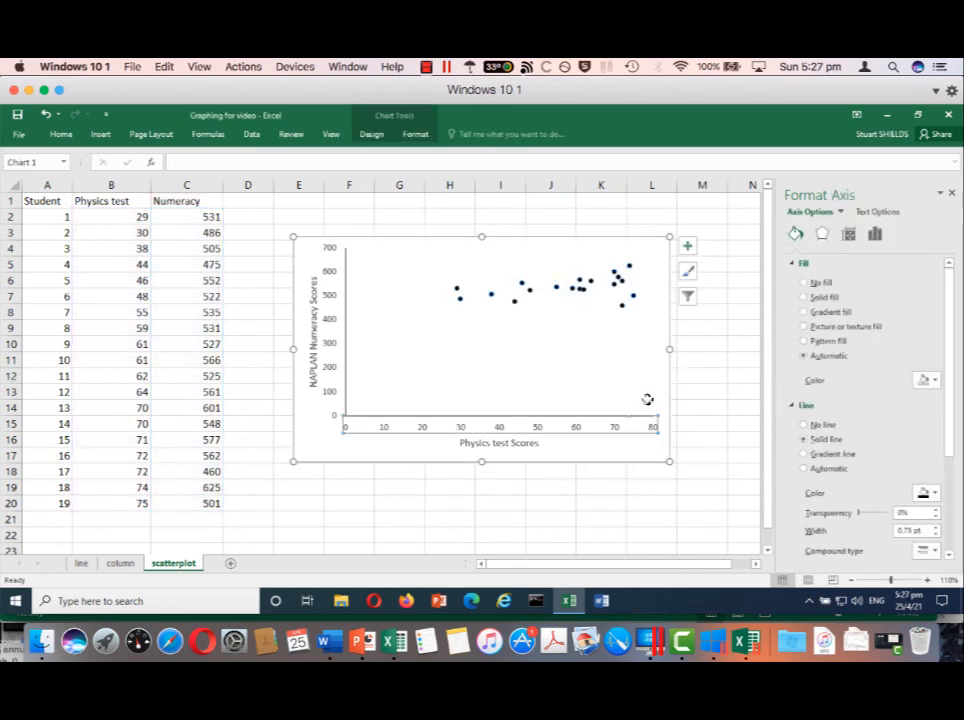
click(875, 235)
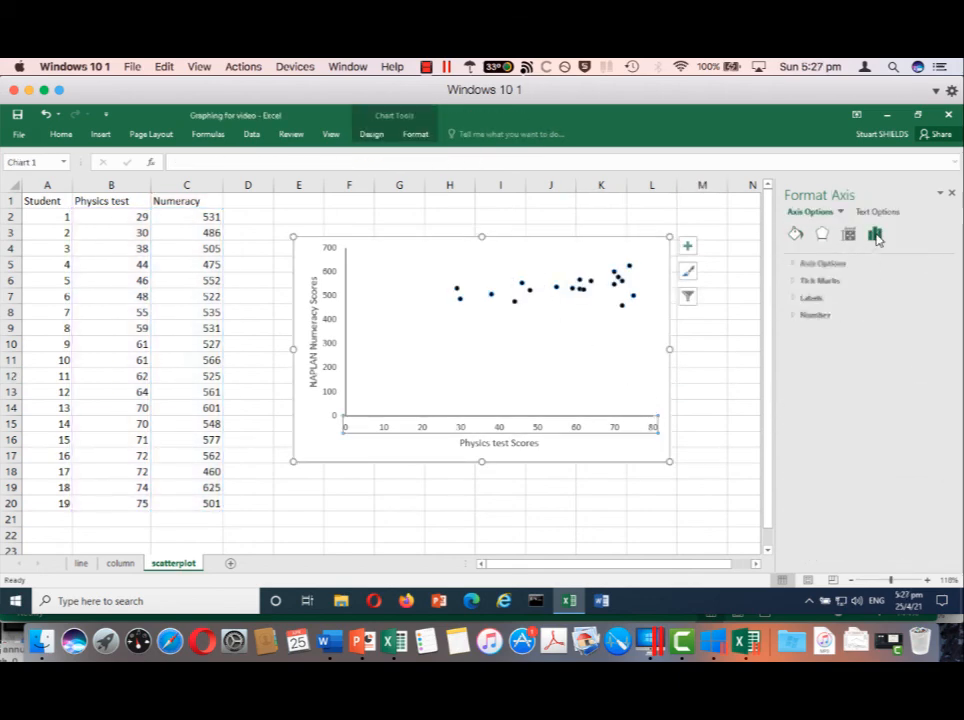
click(795, 282)
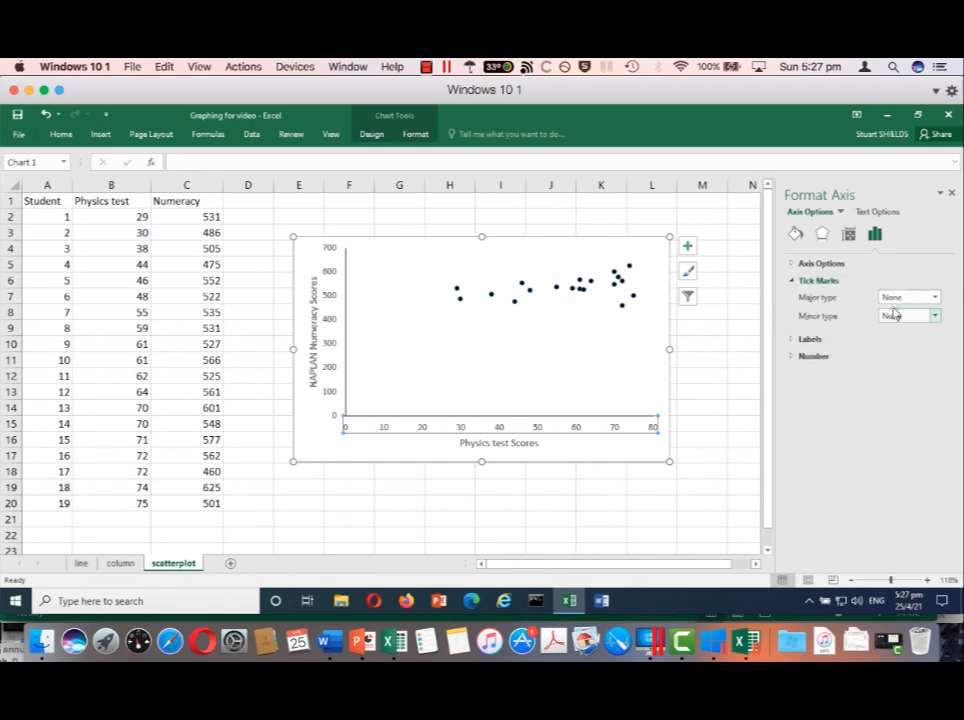
click(935, 300)
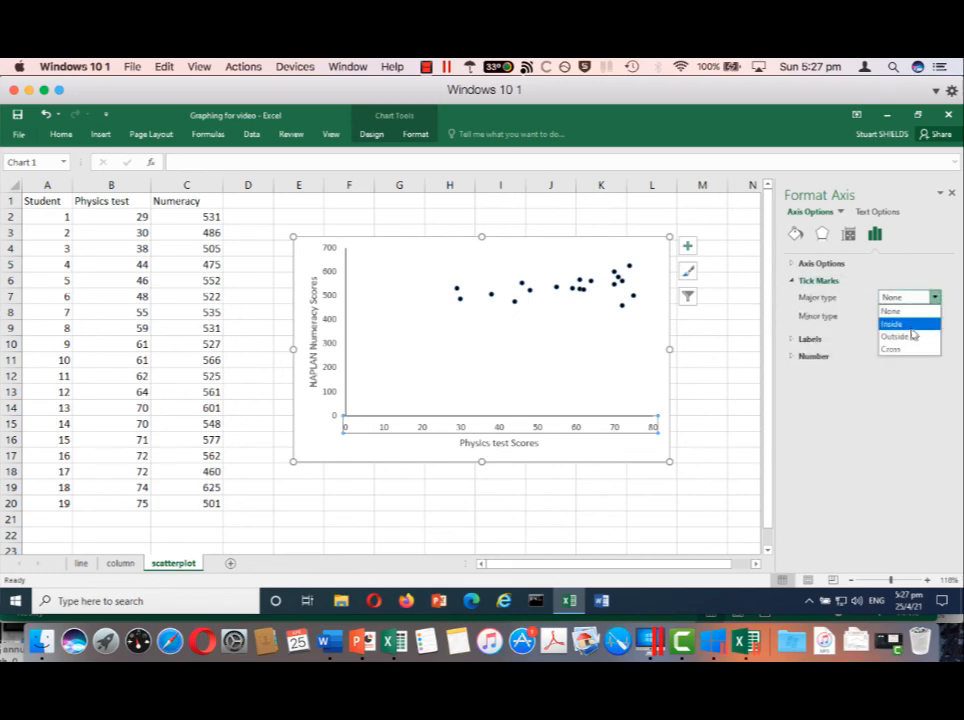
click(910, 338)
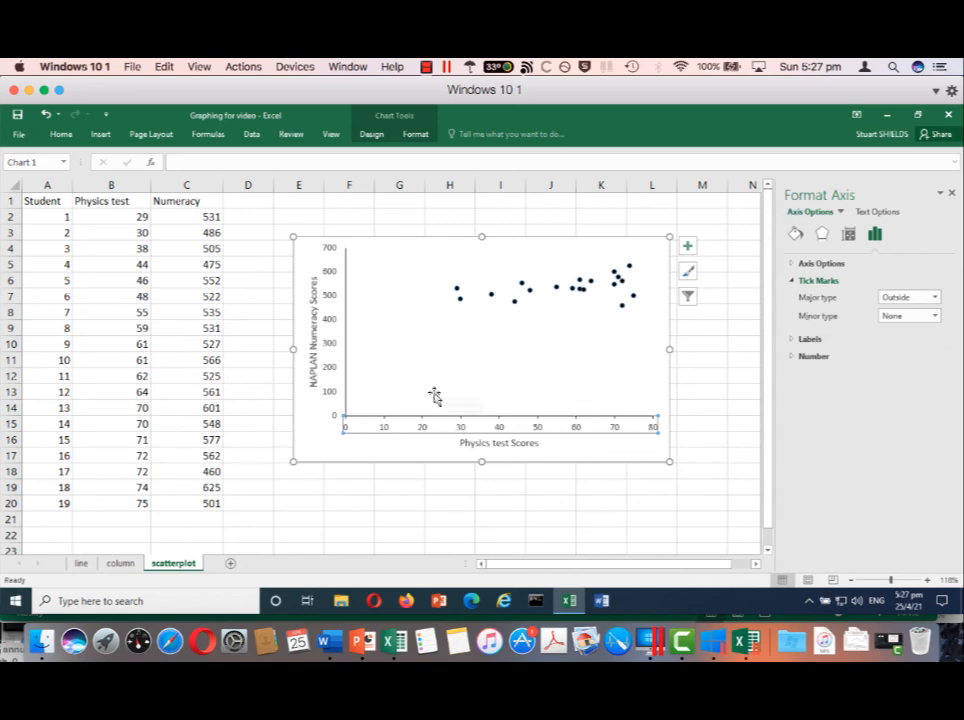
Set the major tick marks of the scatter chart's vertical axis to Outside.
click(340, 310)
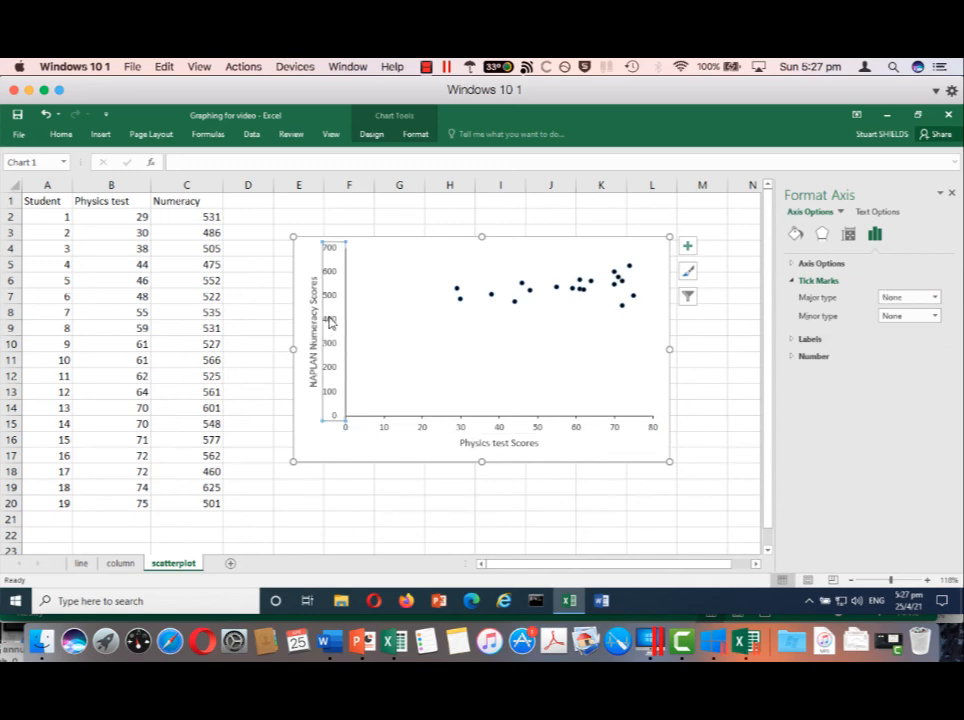
click(934, 299)
click(921, 337)
click(419, 369)
Set the minimum bound of the scatter chart's horizontal axis to 20 and raise it to 25.
click(461, 430)
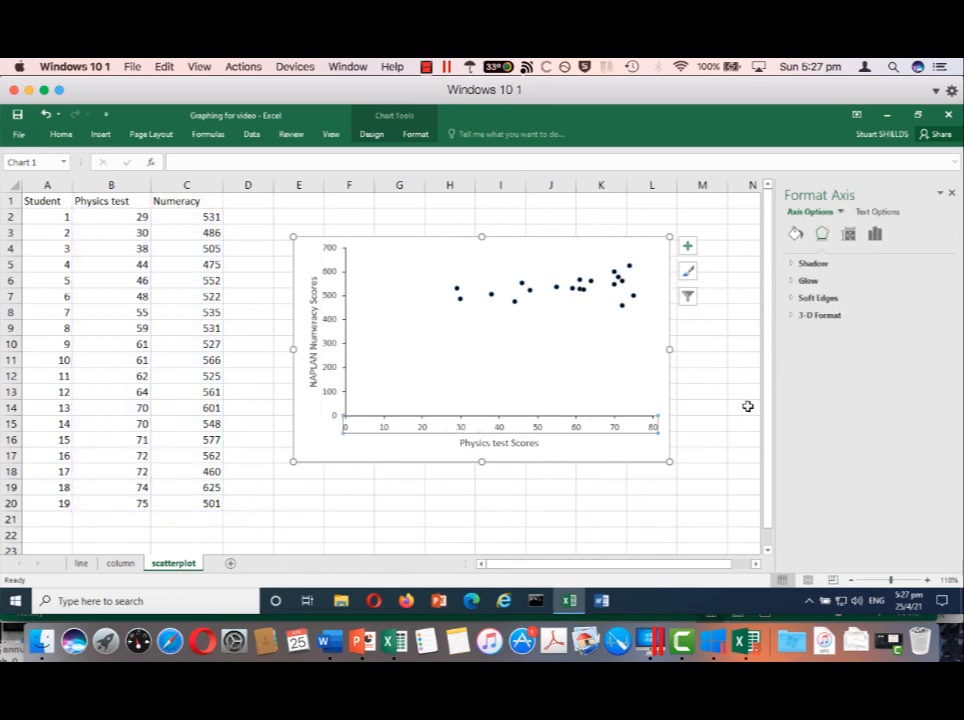
click(849, 234)
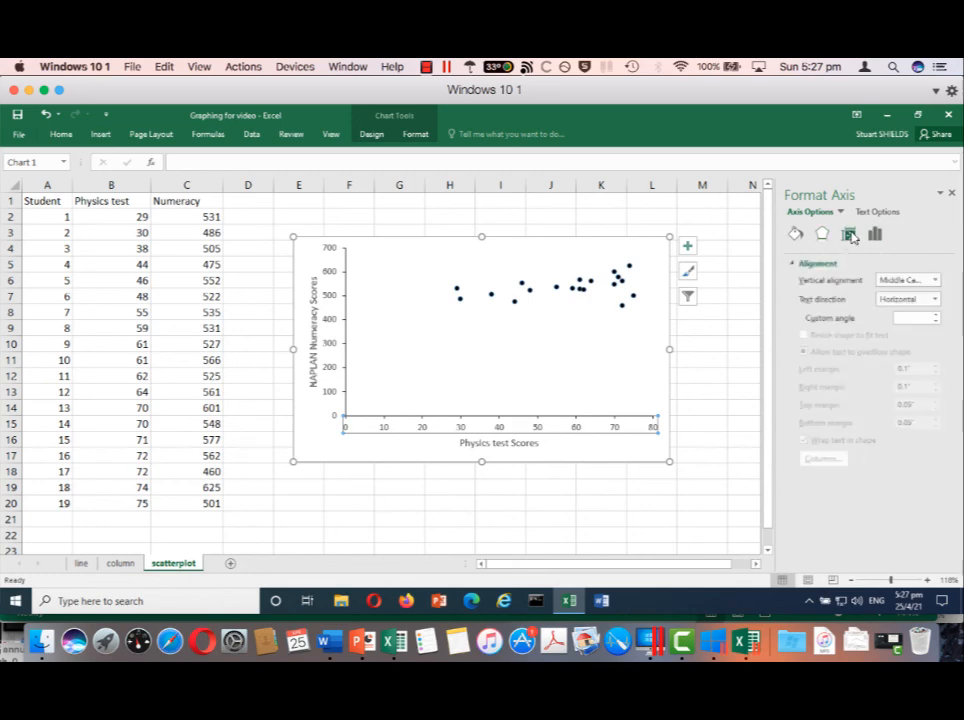
click(598, 430)
click(615, 431)
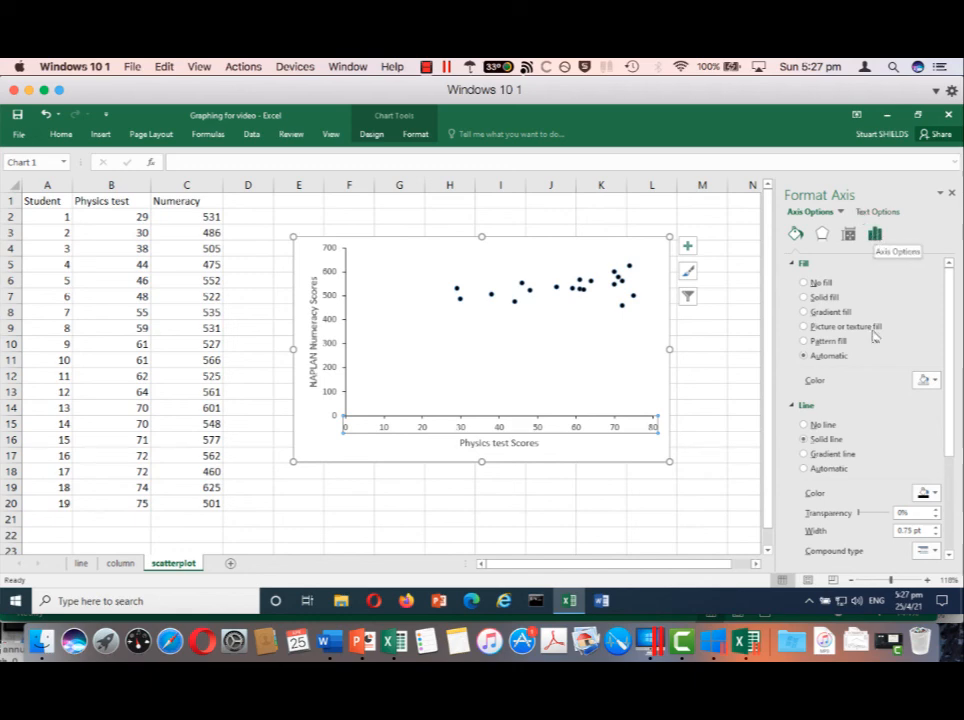
scroll(878, 428, down, 3)
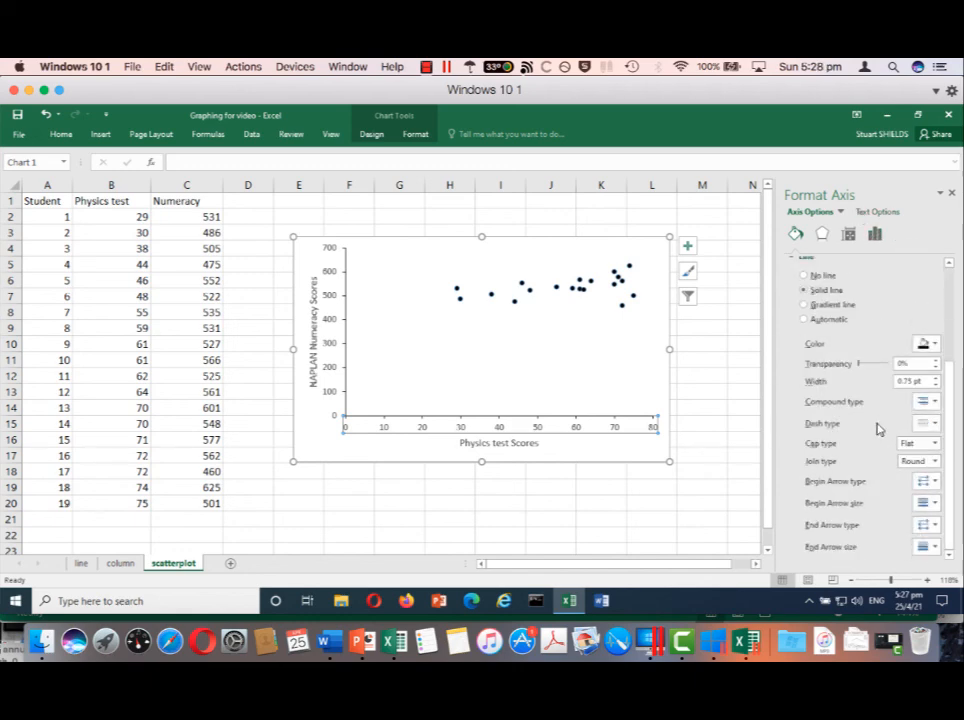
click(877, 233)
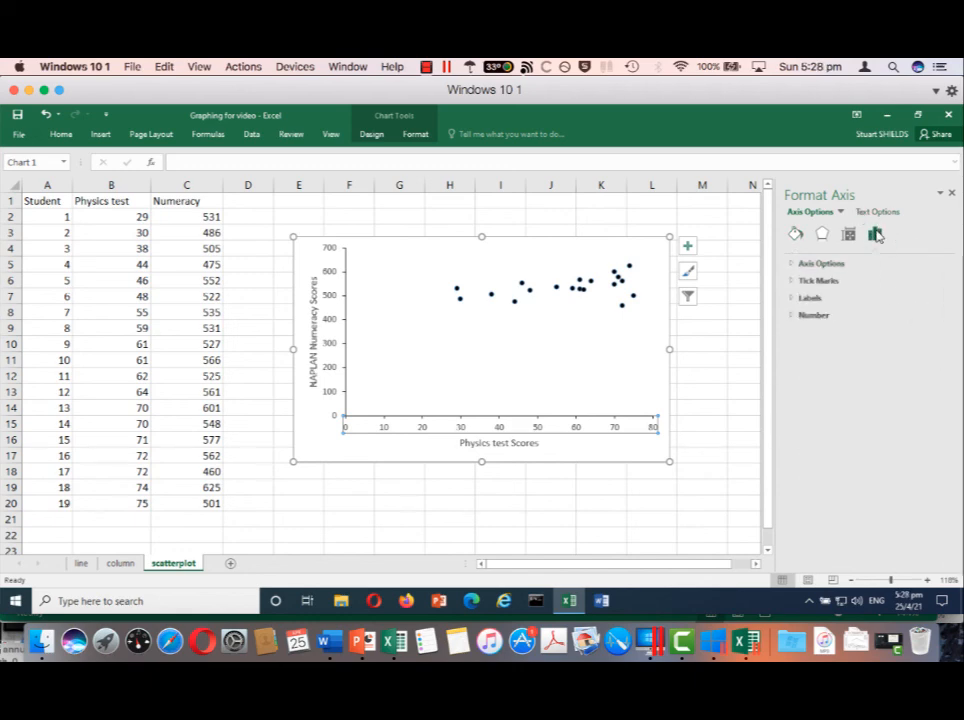
click(791, 264)
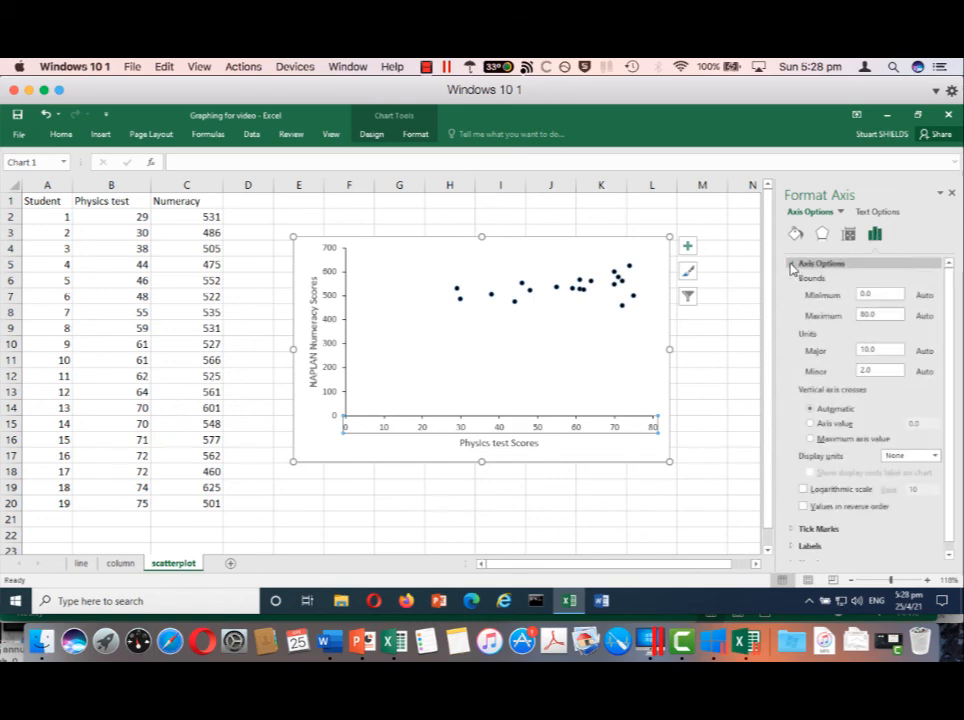
drag(873, 293, 853, 295)
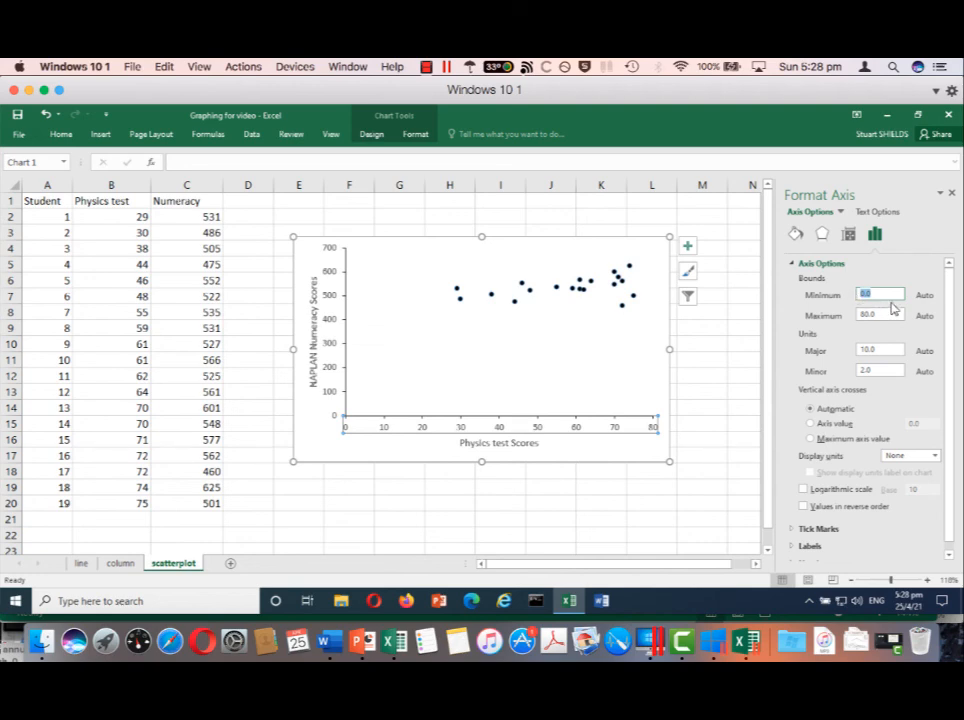
text(20)
key(Return)
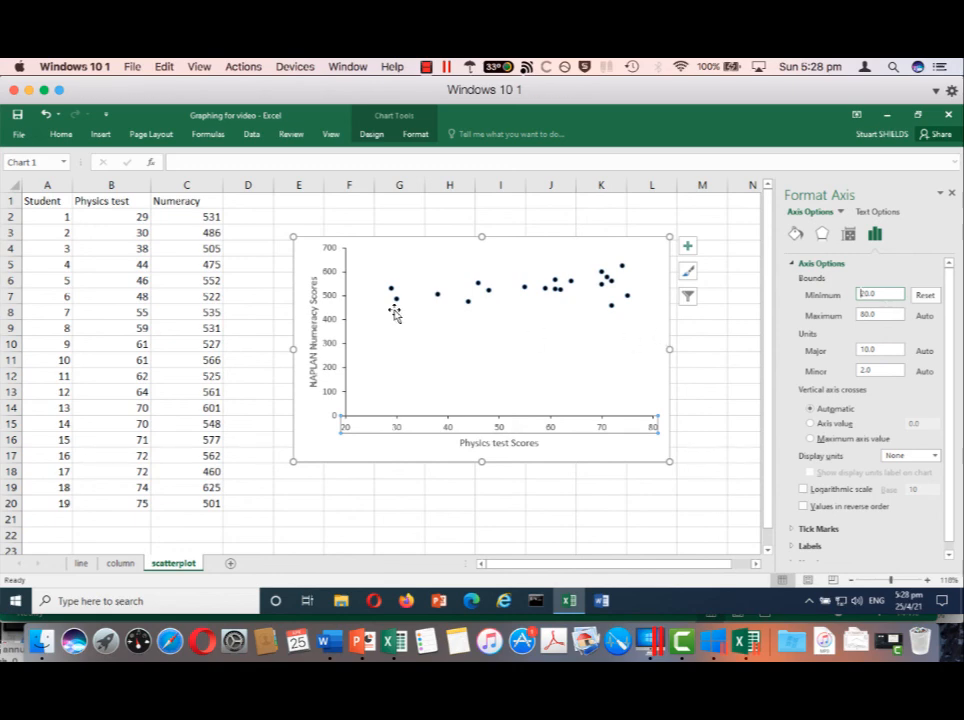
click(901, 295)
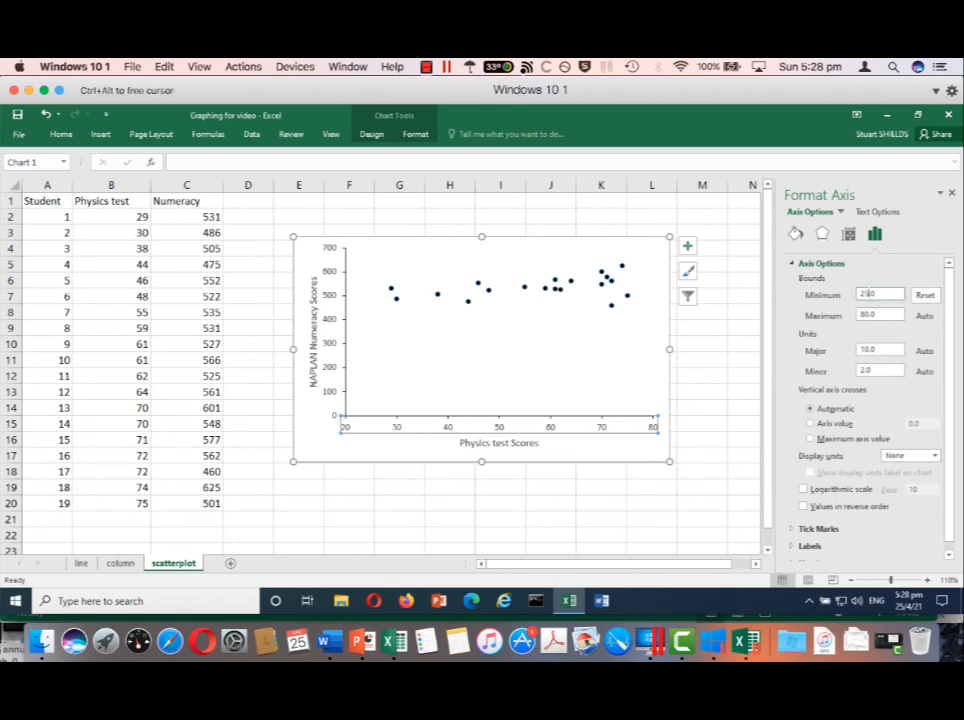
key(Return)
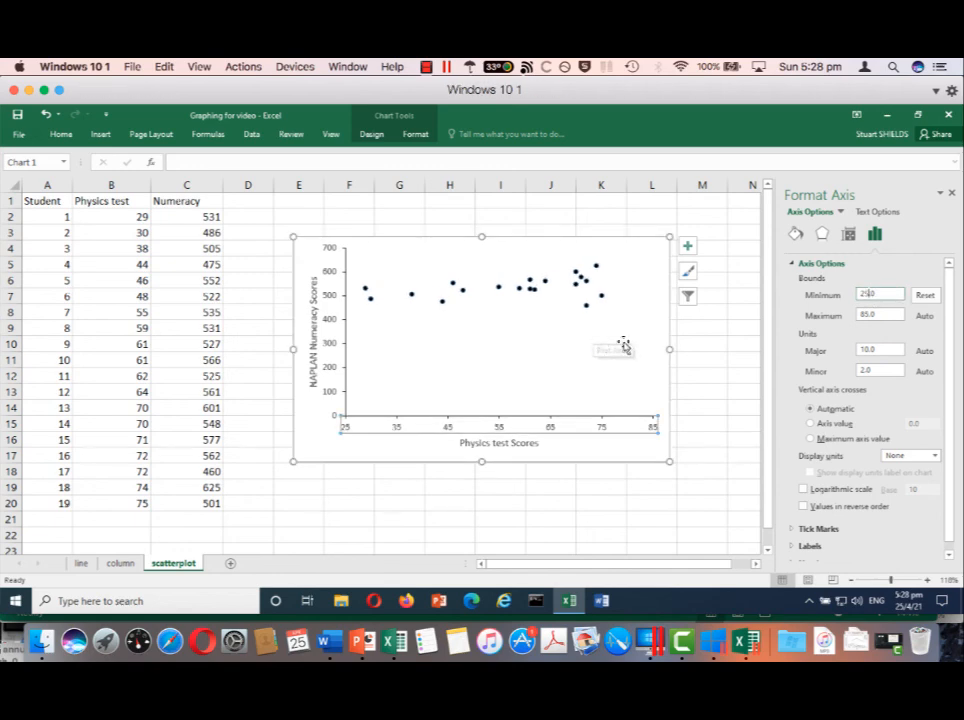
Set the minimum bound of the scatter chart's vertical axis to 400.
click(314, 337)
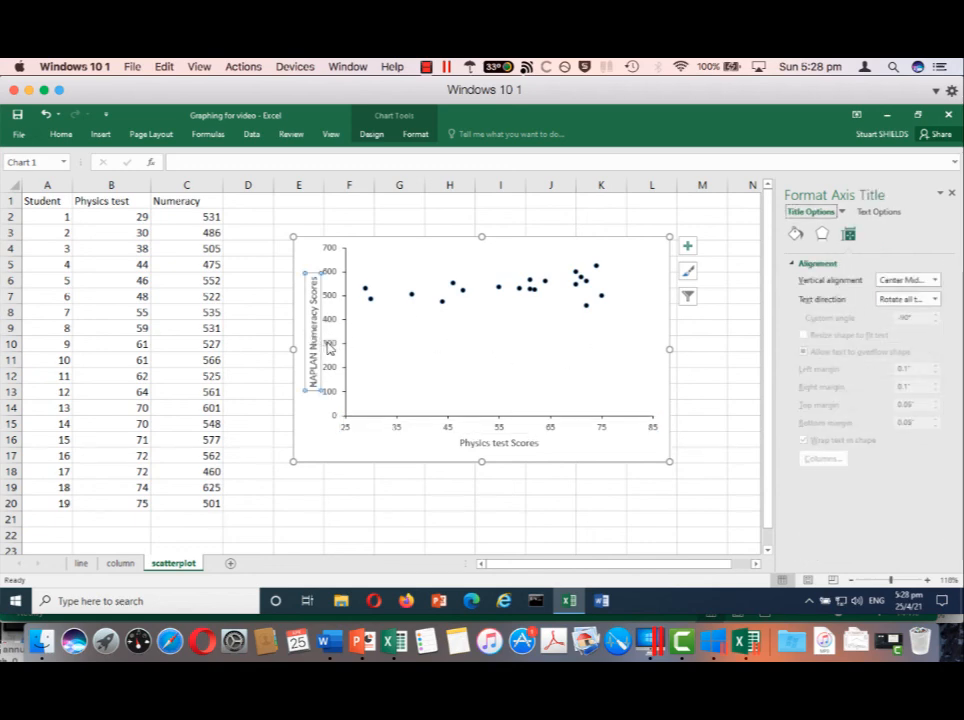
click(332, 347)
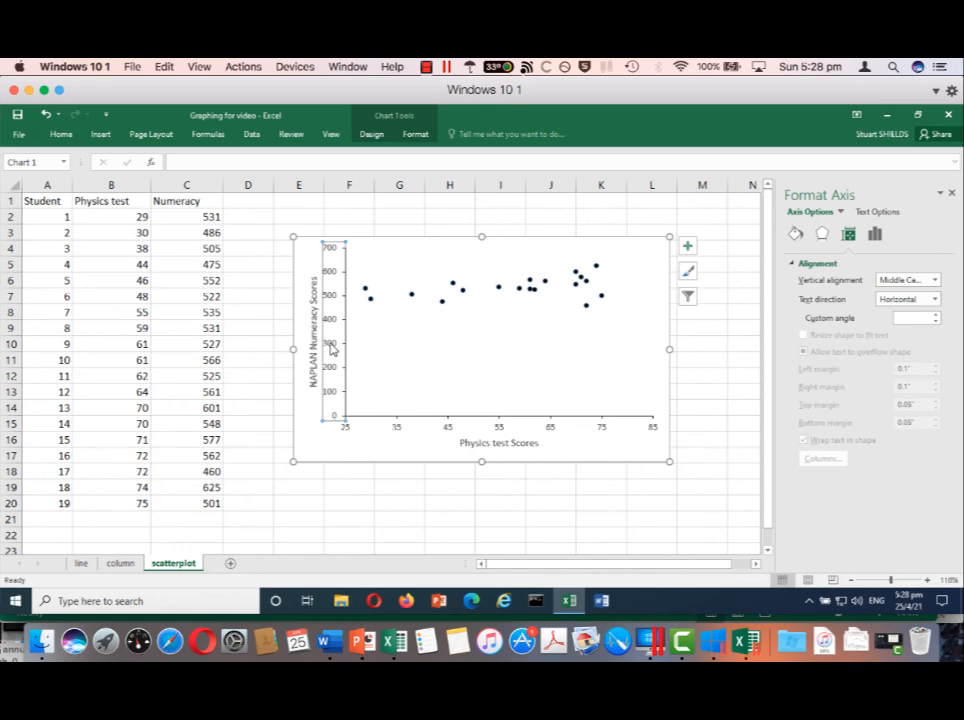
click(876, 235)
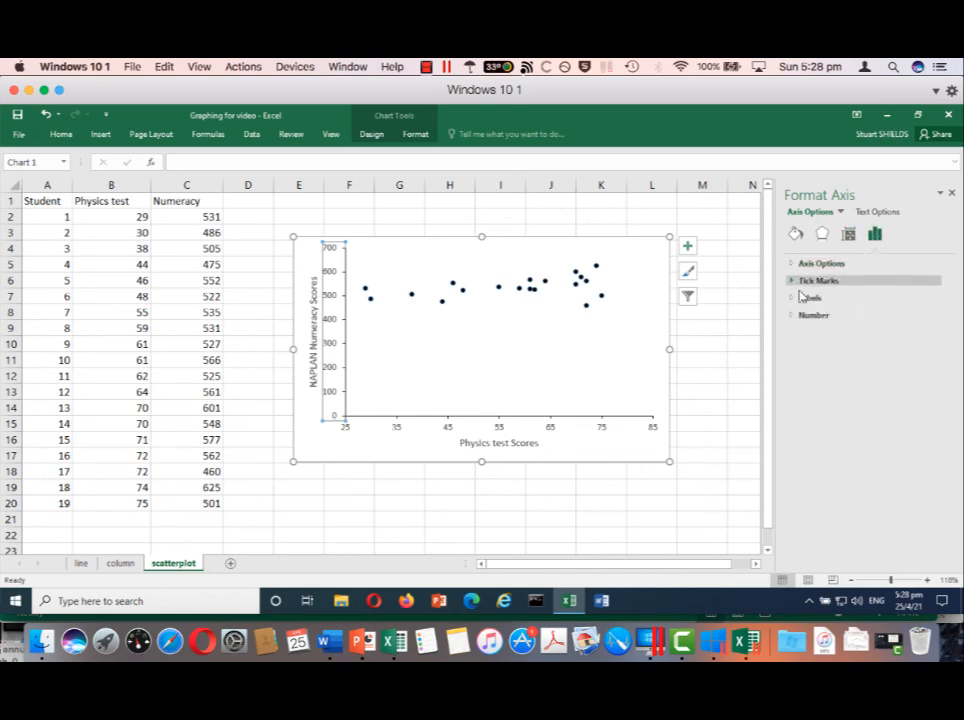
click(791, 316)
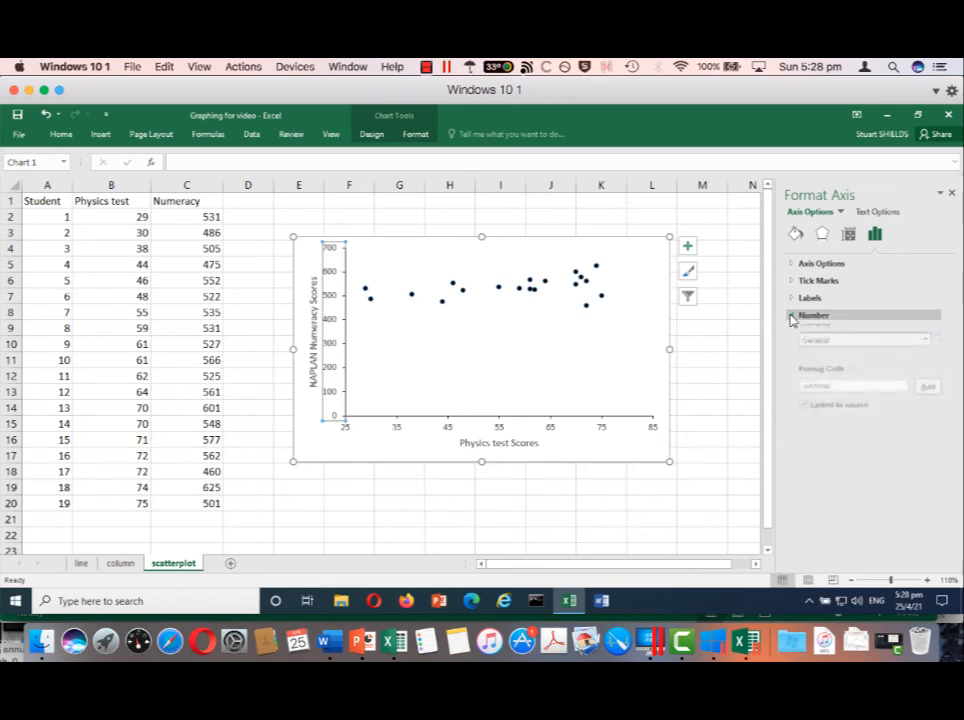
click(792, 265)
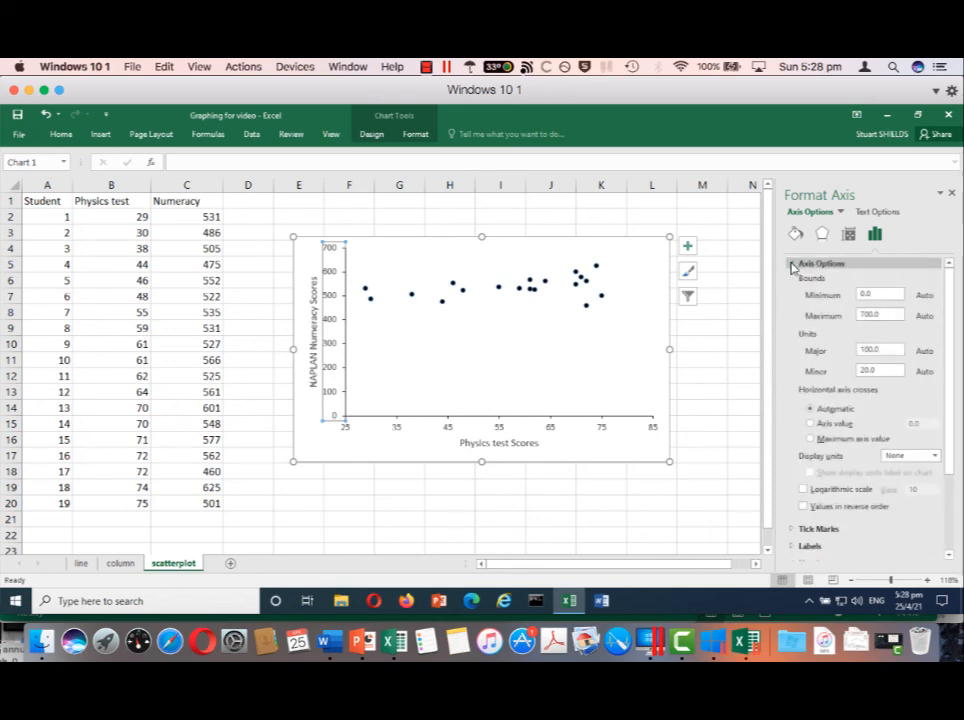
click(875, 294)
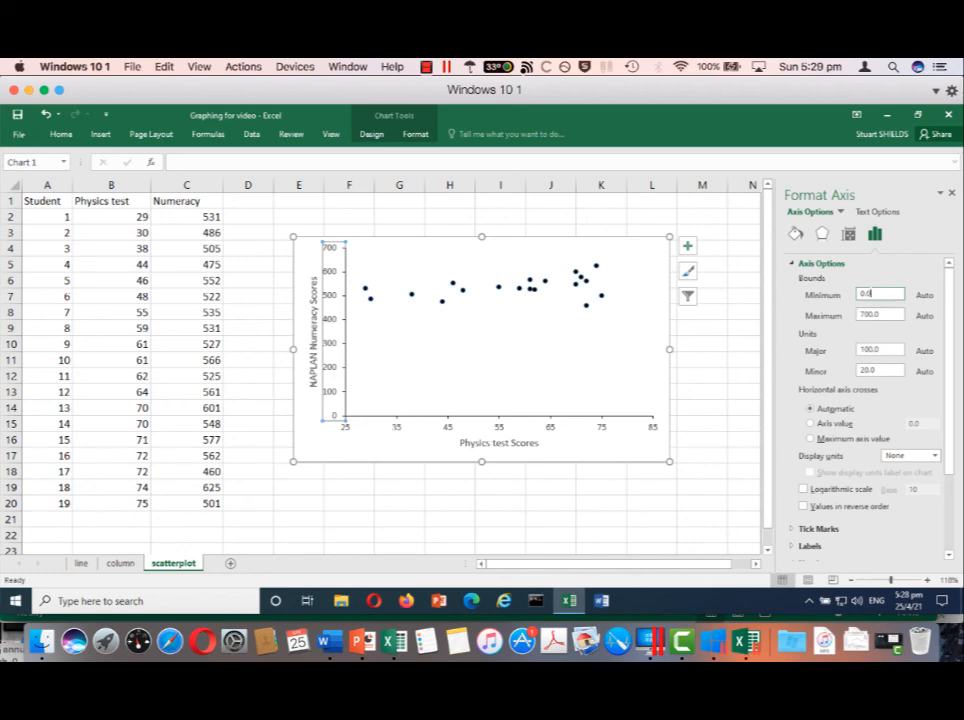
key(BackSpace)
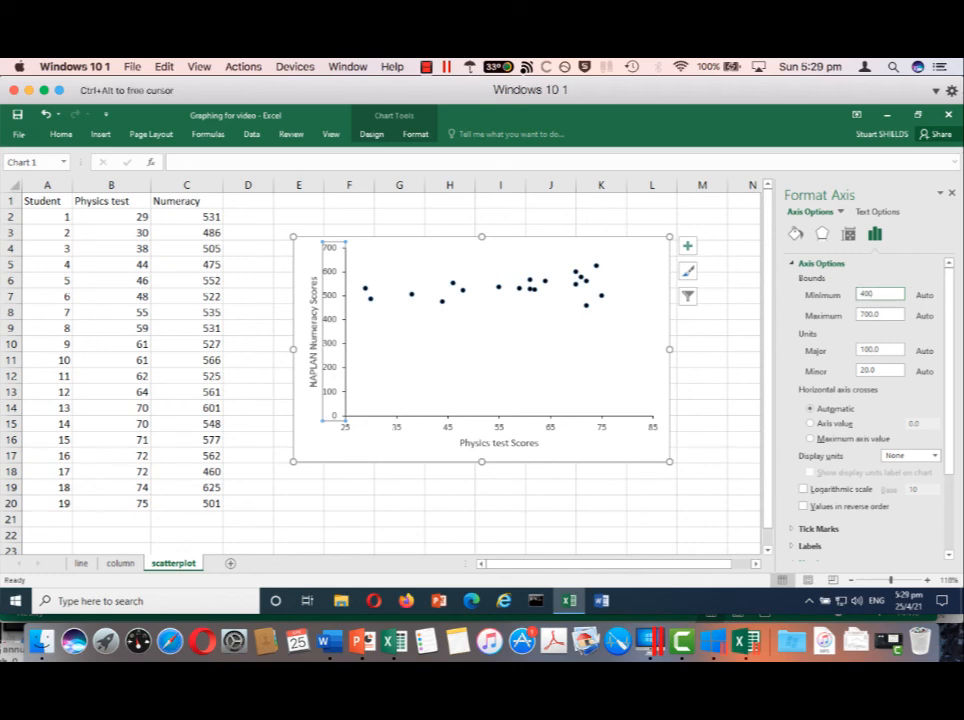
key(Return)
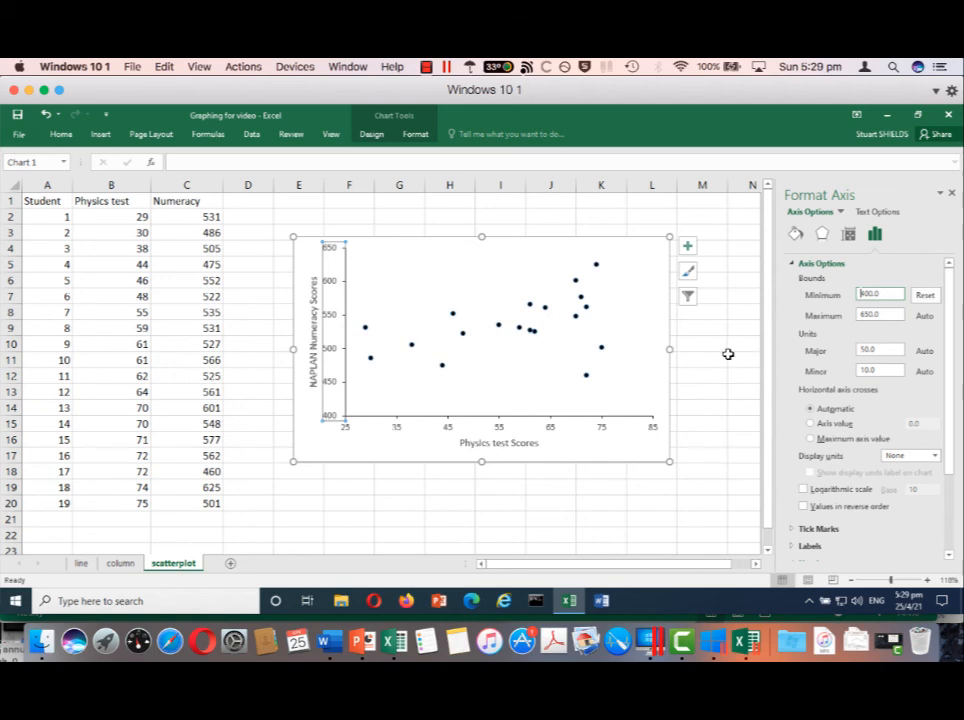
click(728, 354)
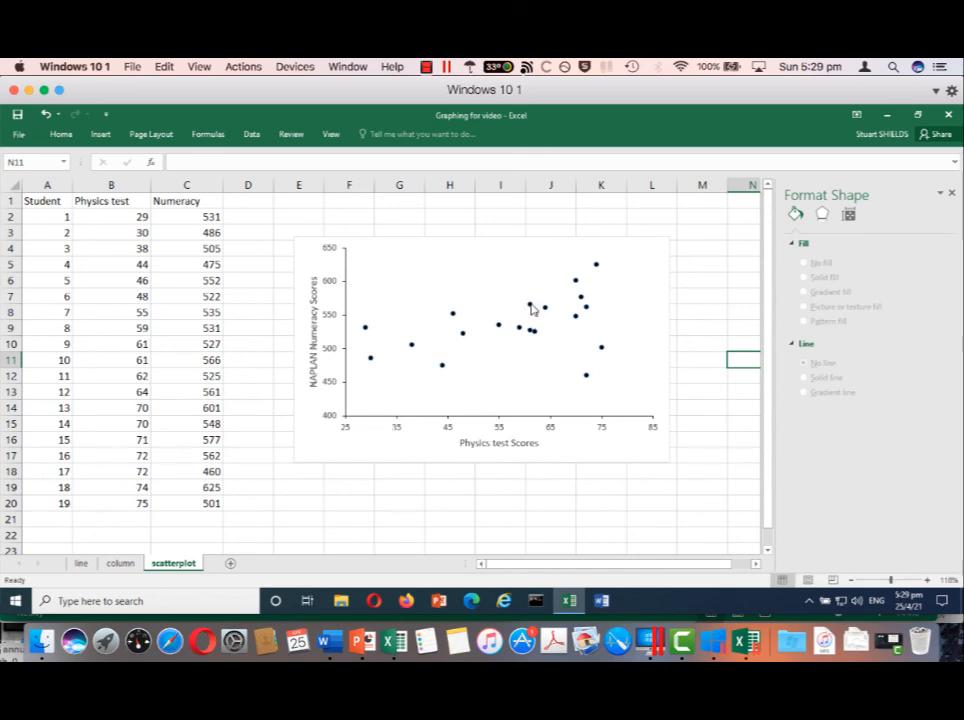
Add a linear trendline to the scatter chart's data points.
click(531, 306)
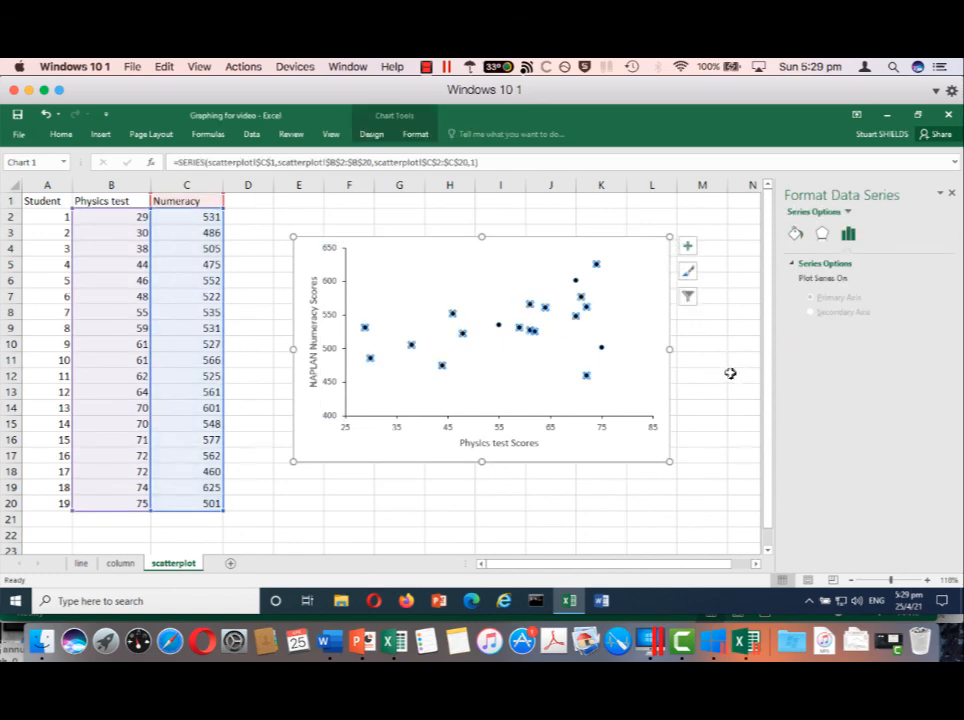
click(745, 388)
click(579, 349)
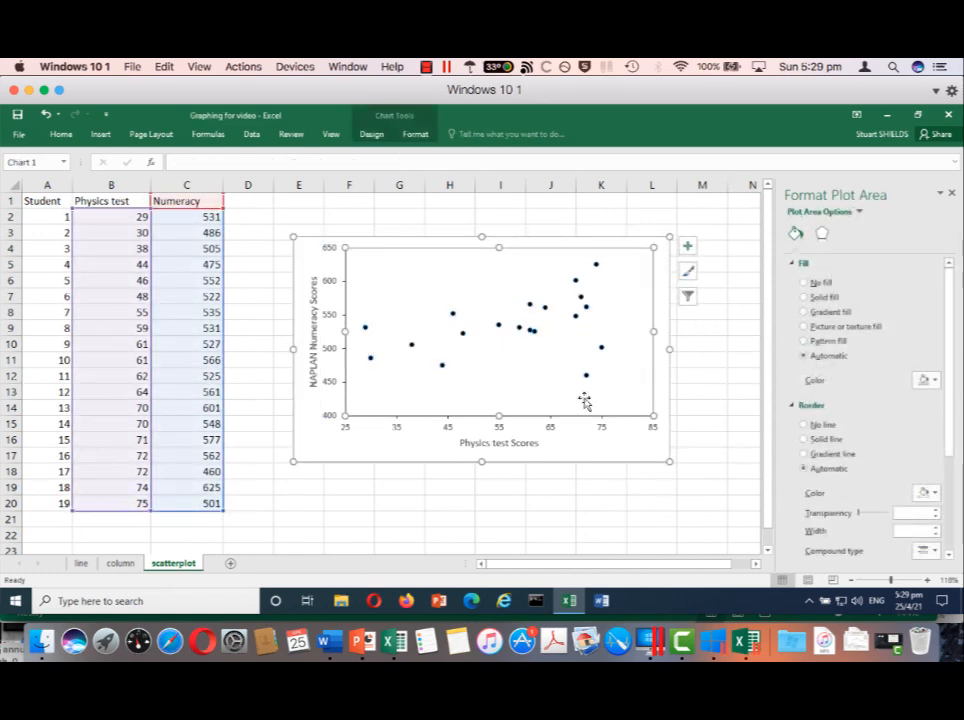
click(687, 246)
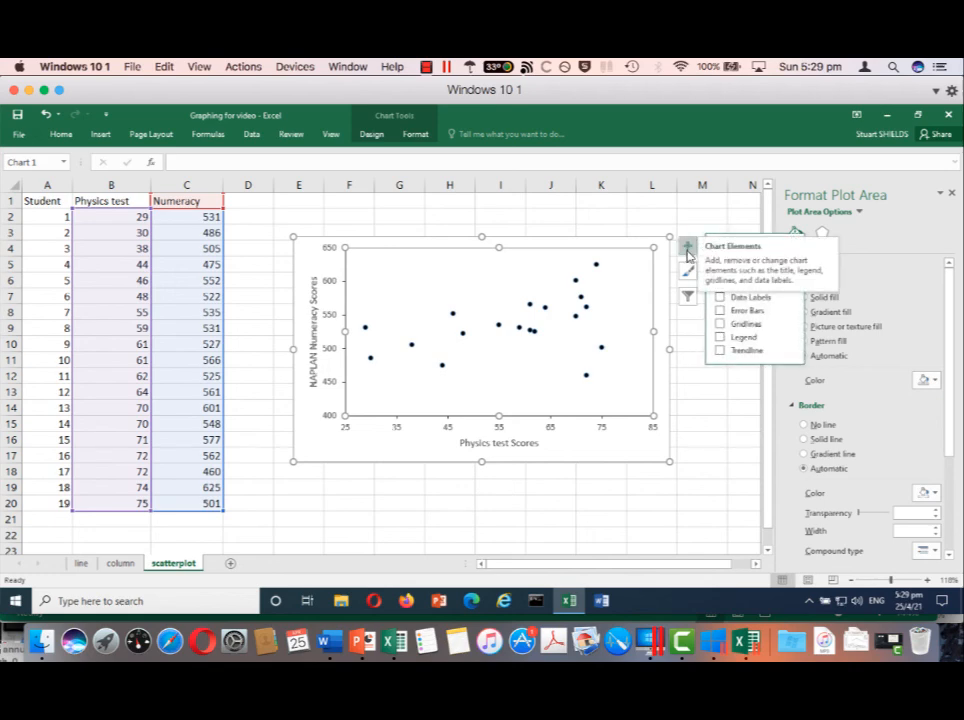
click(722, 352)
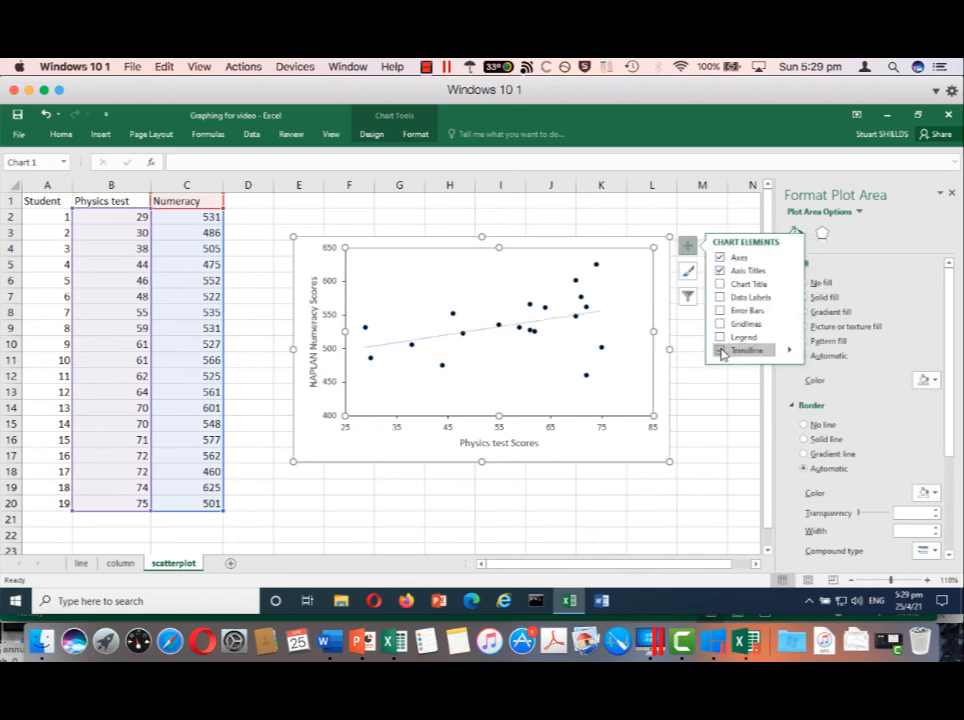
Display the linear trendline's equation on the scatter chart and hide it again.
click(790, 353)
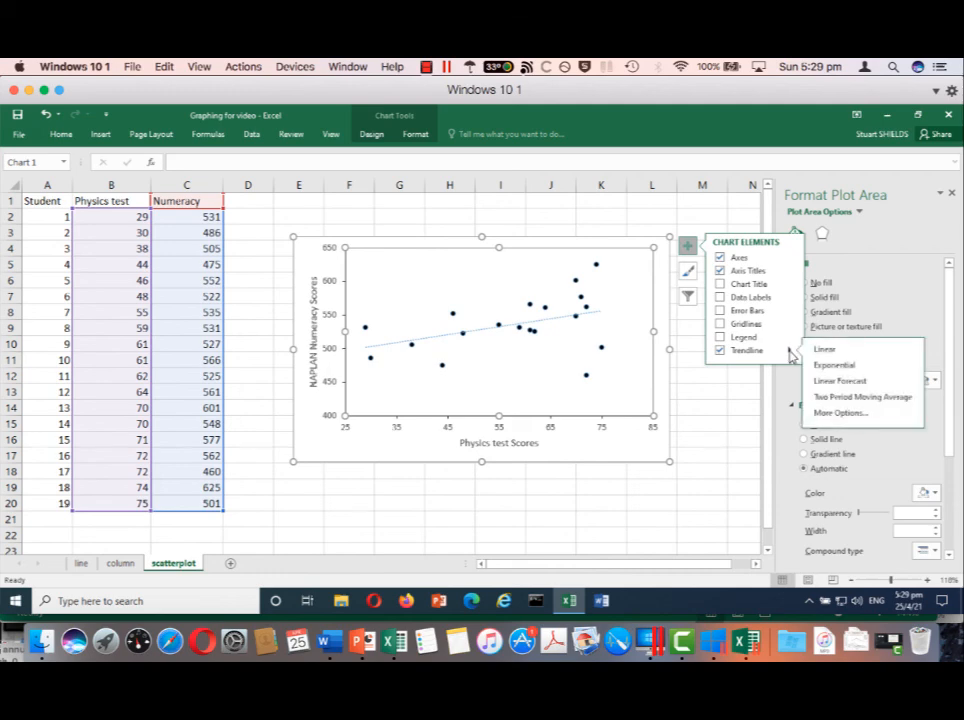
click(843, 412)
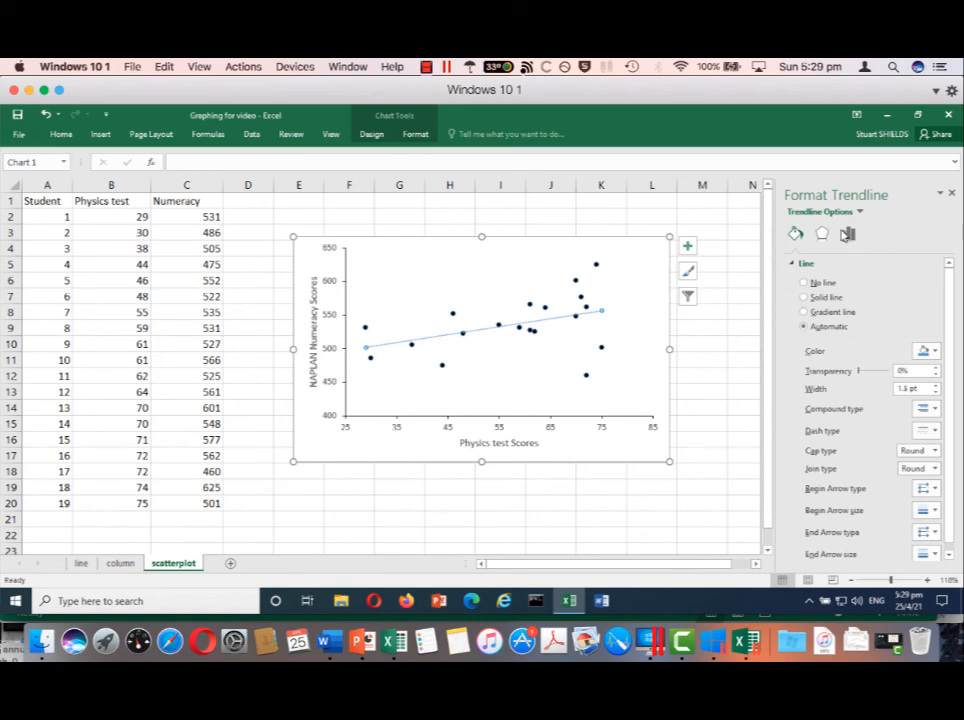
click(848, 234)
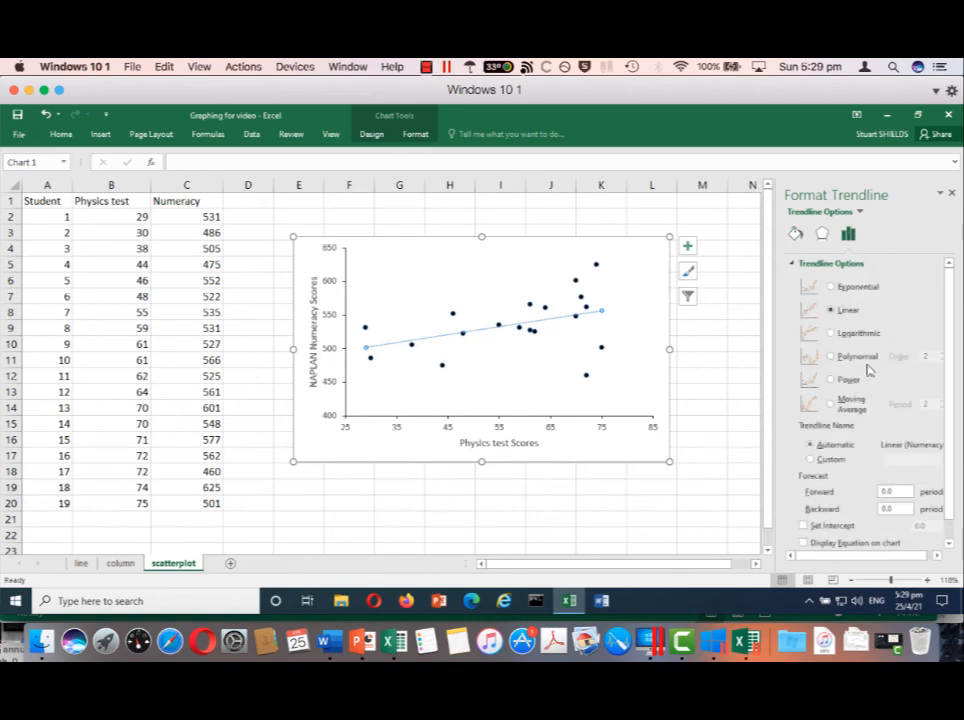
scroll(872, 425, down, 1)
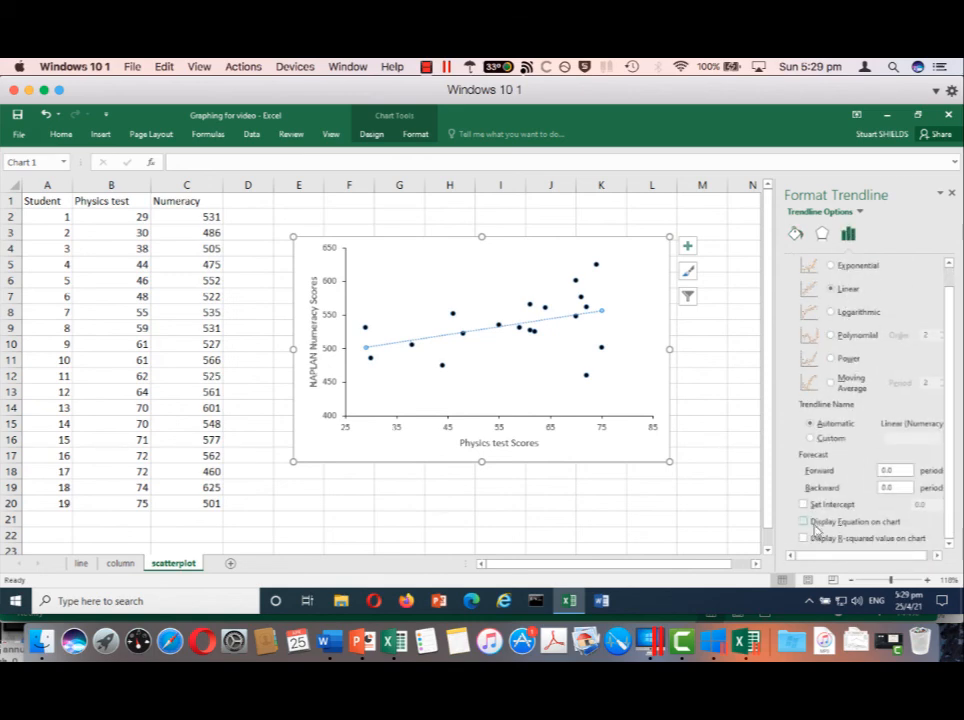
click(803, 522)
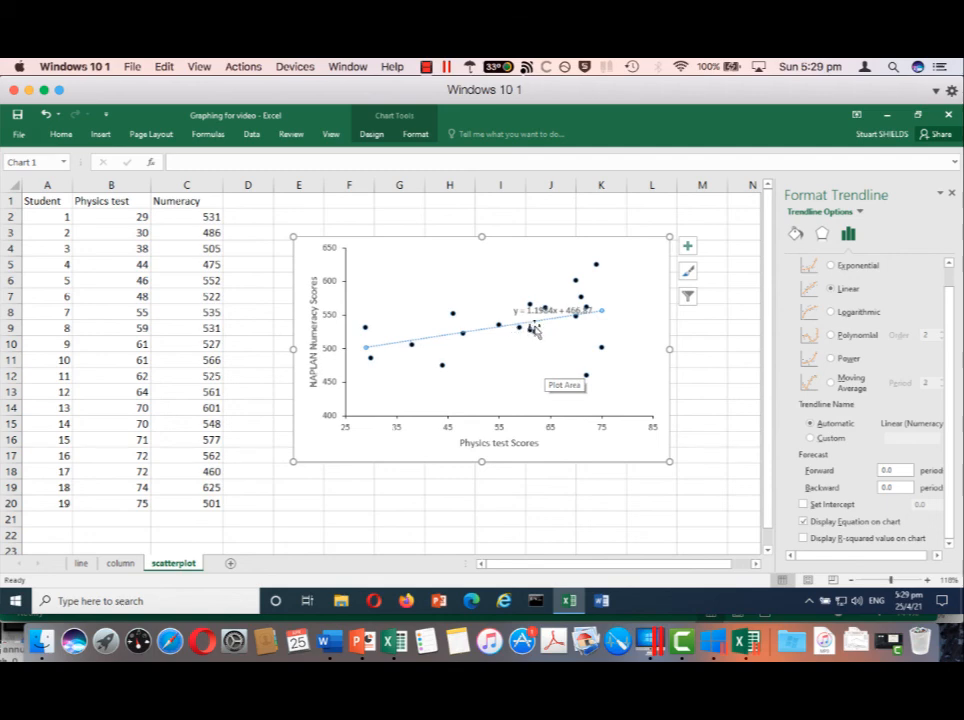
click(803, 522)
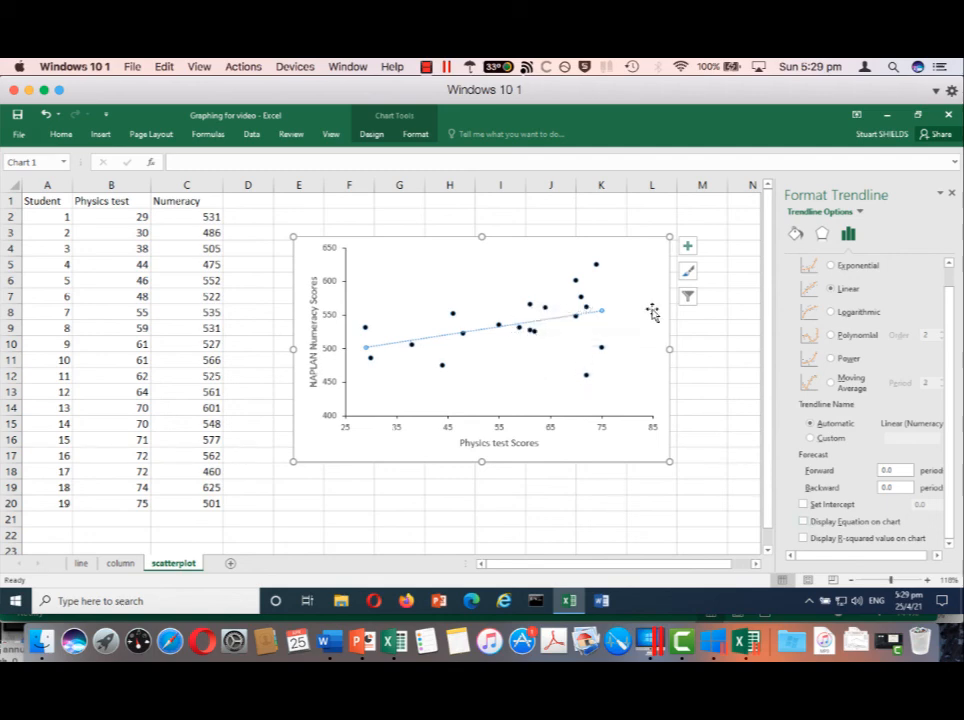
Remove the trendline from the scatter chart and deselect the chart.
click(687, 245)
click(720, 351)
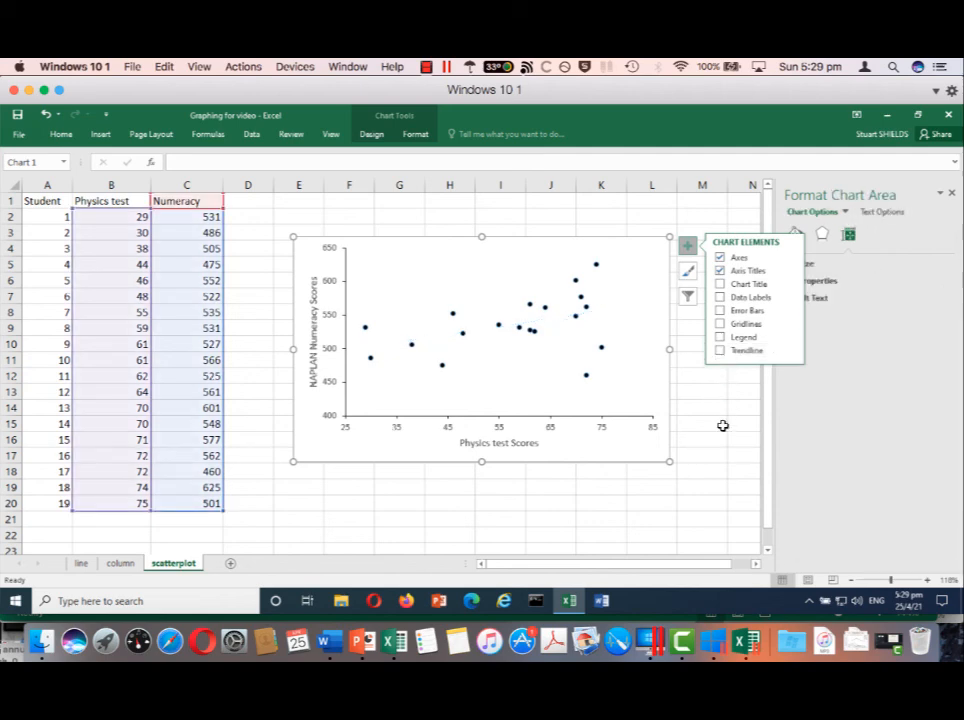
click(723, 423)
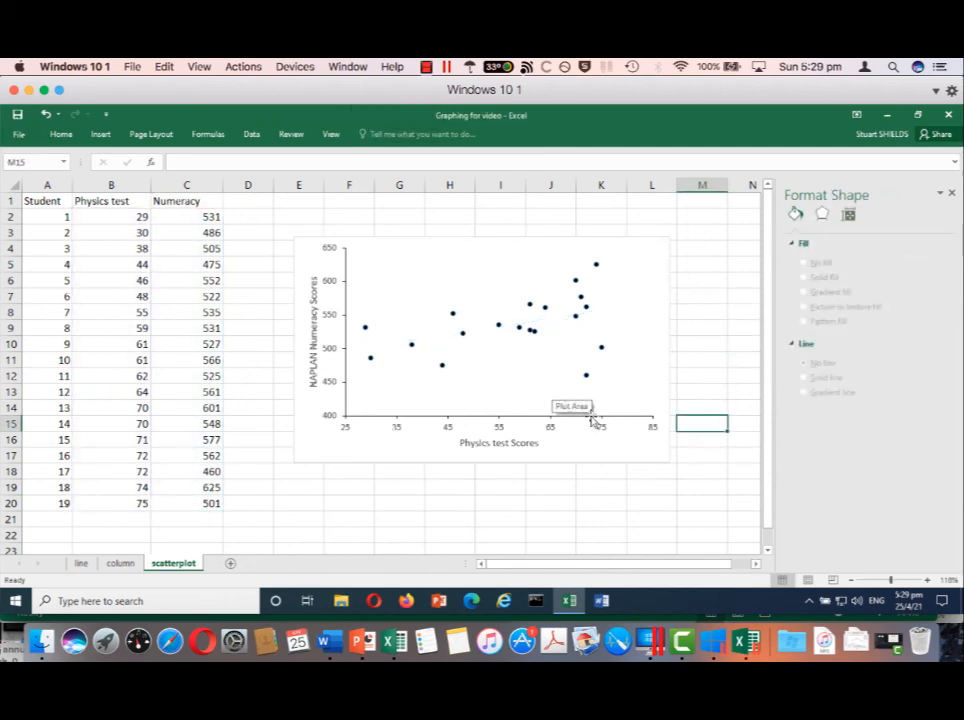
Open the scatter chart's horizontal axis title for text editing.
click(499, 444)
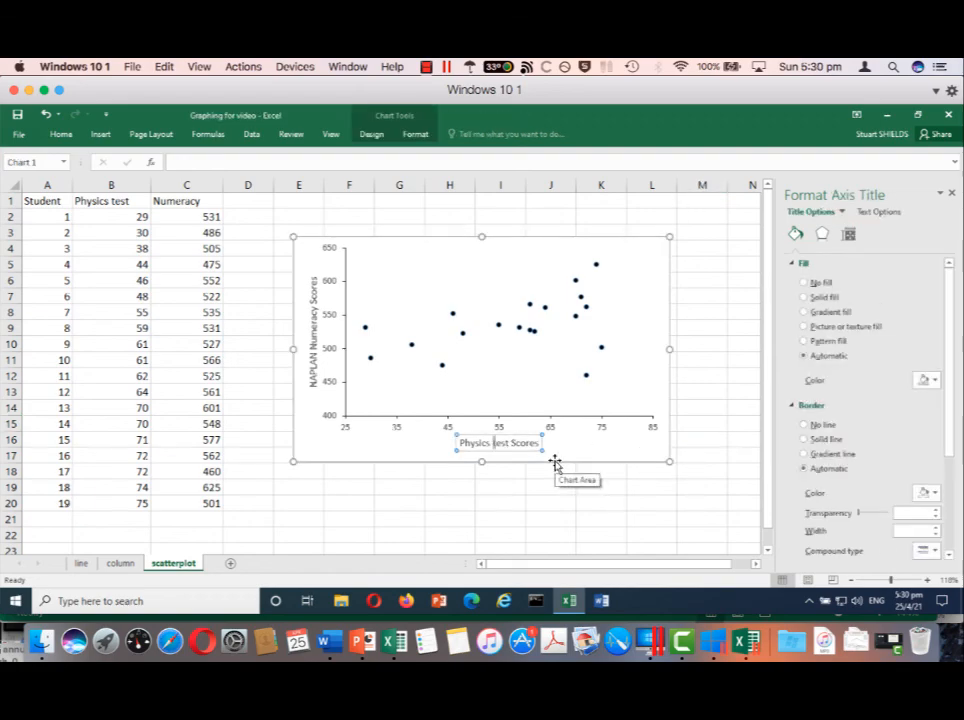